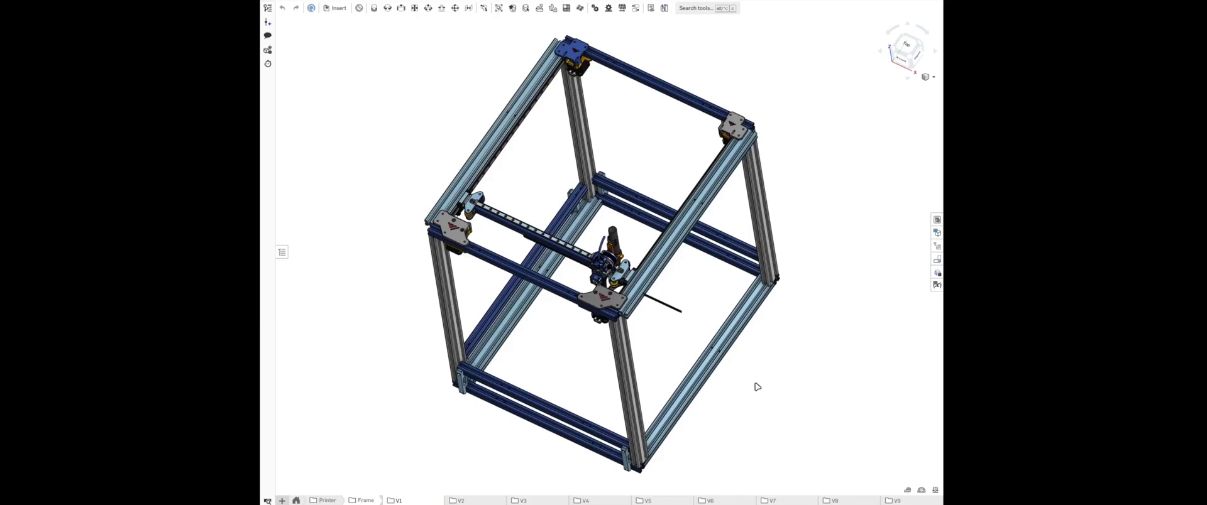
- Pan, orbit and zoom in on the gantry, toolhead and belt path
{"action": "middle_click_drag", "start_coordinate": [755, 393], "coordinate": [787, 390]}
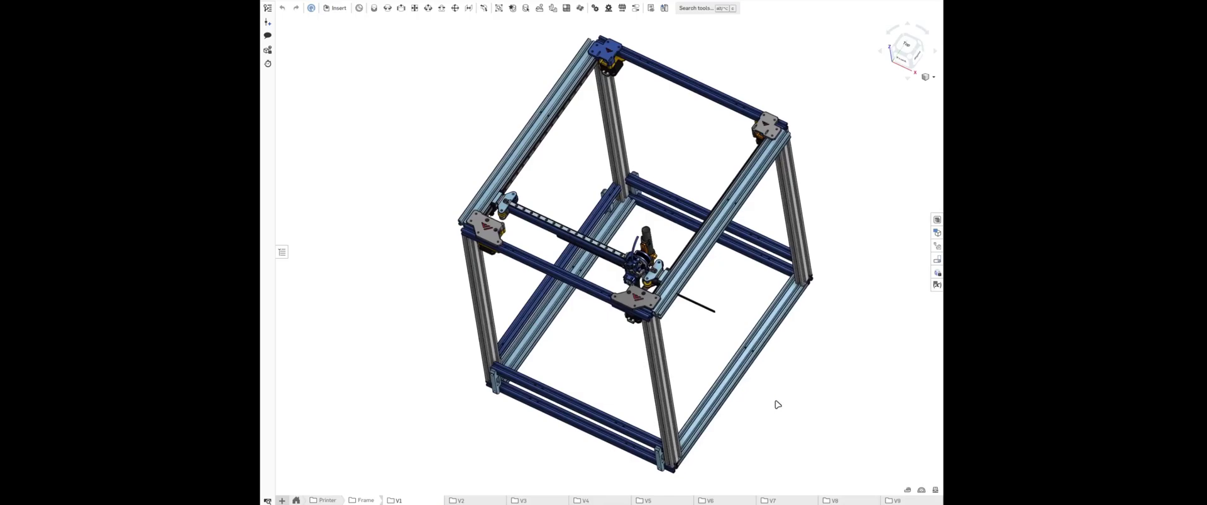
{"action": "key", "text": "Down"}
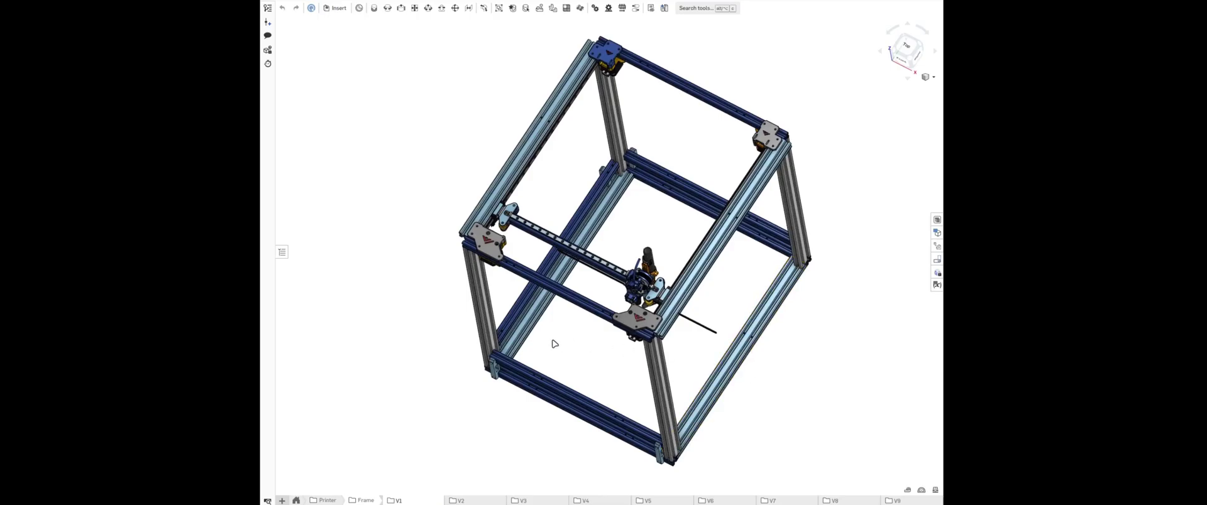
{"action": "right_click_drag", "start_coordinate": [572, 345], "coordinate": [571, 350]}
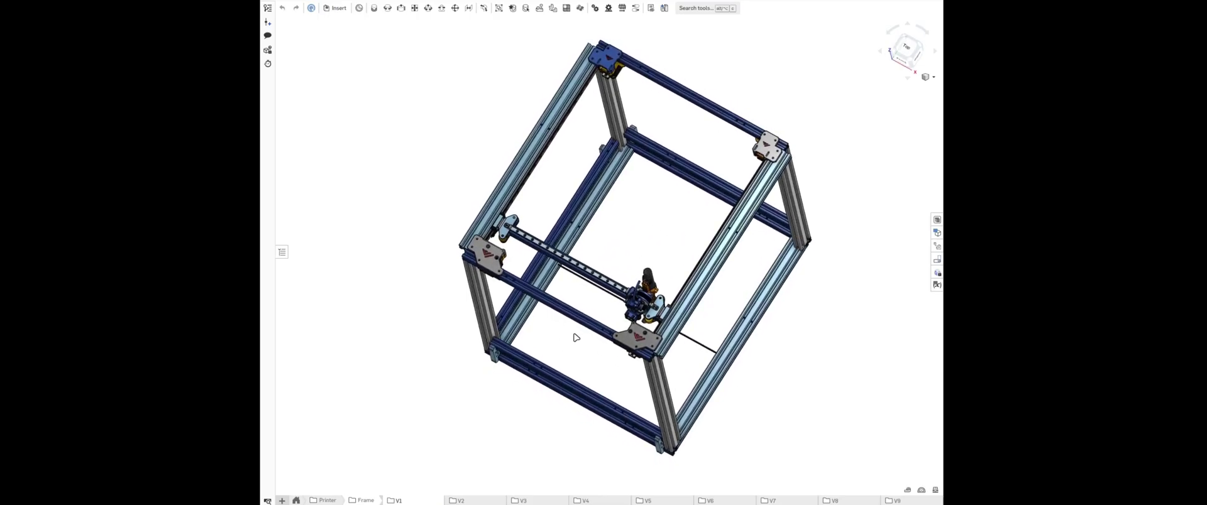
{"action": "scroll", "coordinate": [554, 281], "scroll_direction": "up", "scroll_amount": 2}
{"action": "scroll", "coordinate": [554, 281], "scroll_direction": "up", "scroll_amount": 3}
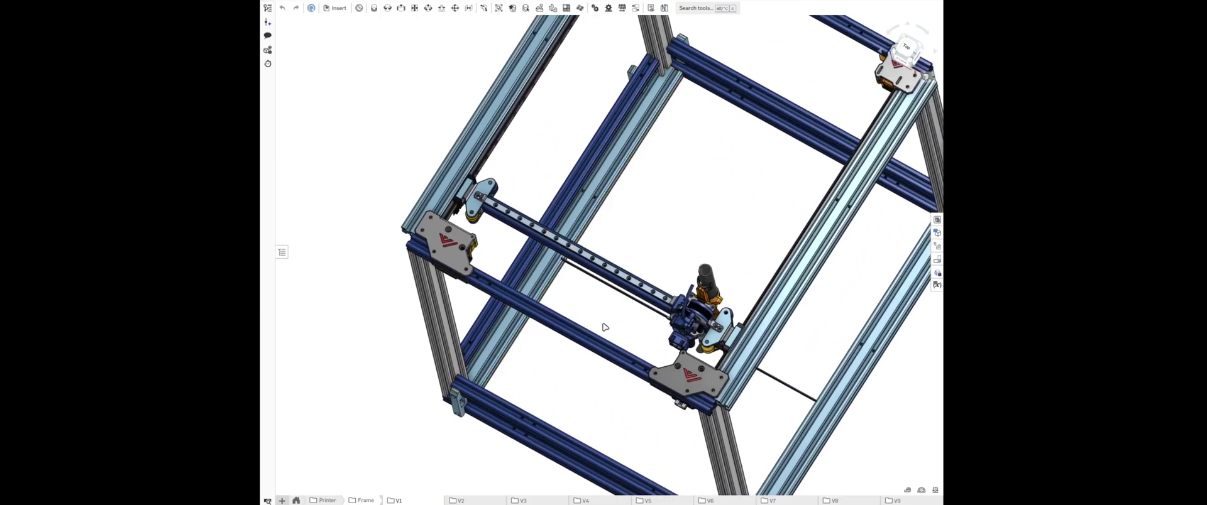
{"action": "mouse_move", "coordinate": [608, 327]}
{"action": "right_mouse_down"}
{"action": "mouse_move", "coordinate": [582, 312]}
{"action": "mouse_move", "coordinate": [478, 308]}
{"action": "right_mouse_up"}
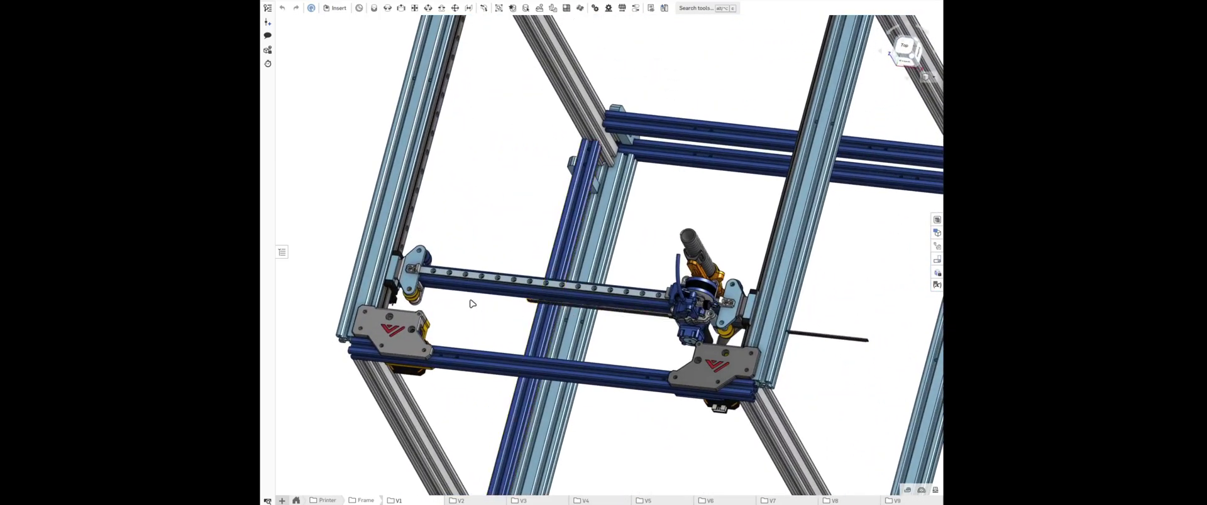
{"action": "scroll", "coordinate": [439, 303], "scroll_direction": "up", "scroll_amount": 1}
{"action": "scroll", "coordinate": [438, 302], "scroll_direction": "up", "scroll_amount": 2}
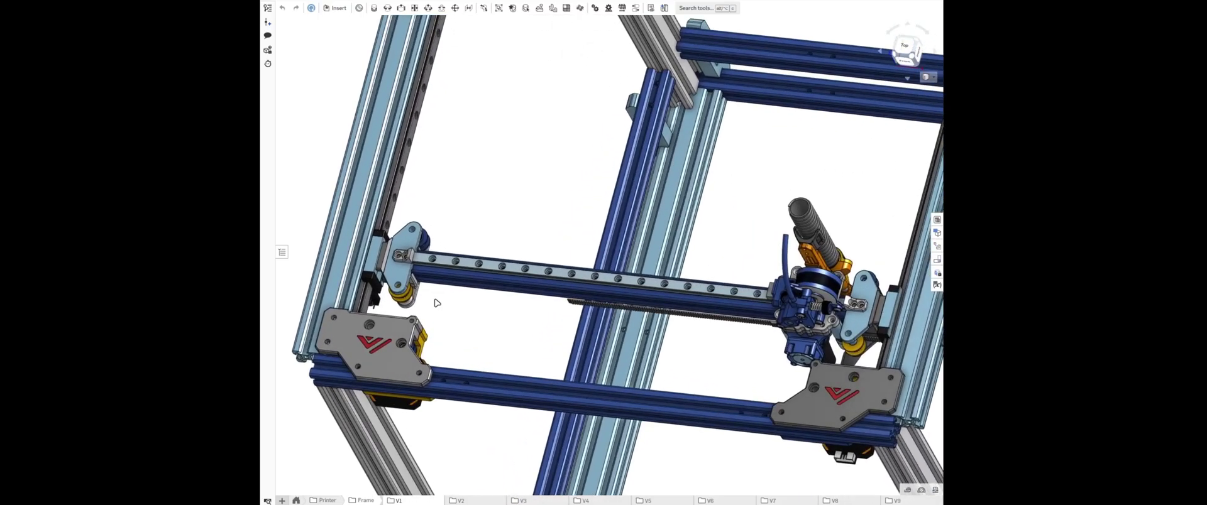
{"action": "scroll", "coordinate": [437, 303], "scroll_direction": "up", "scroll_amount": 2}
{"action": "scroll", "coordinate": [437, 303], "scroll_direction": "up", "scroll_amount": 2}
{"action": "scroll", "coordinate": [440, 305], "scroll_direction": "up", "scroll_amount": 2}
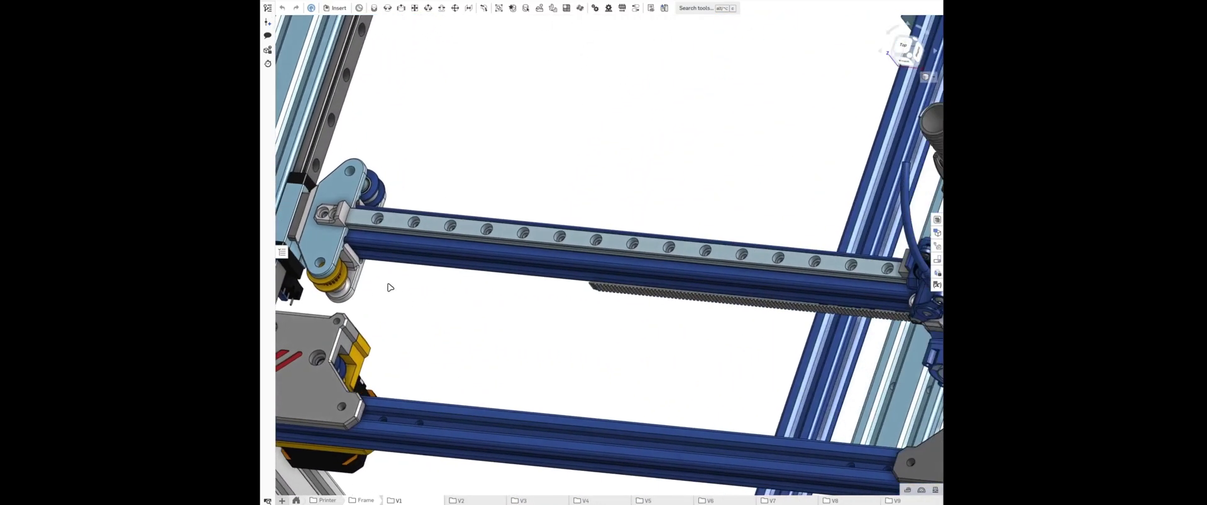
{"action": "scroll", "coordinate": [351, 260], "scroll_direction": "up", "scroll_amount": 2}
{"action": "scroll", "coordinate": [351, 260], "scroll_direction": "up", "scroll_amount": 2}
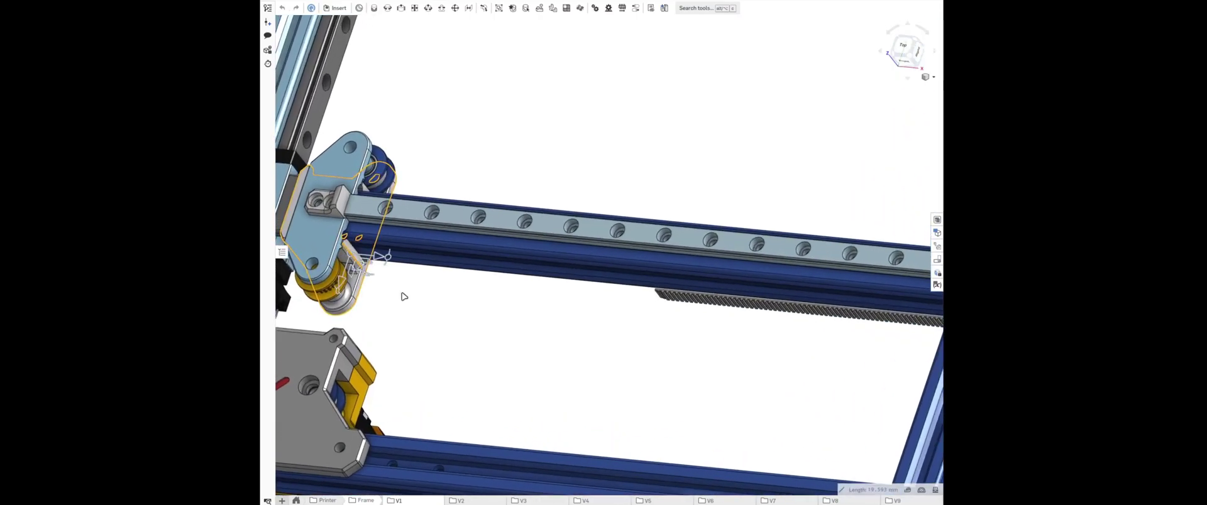
{"action": "scroll", "coordinate": [324, 245], "scroll_direction": "up", "scroll_amount": 1}
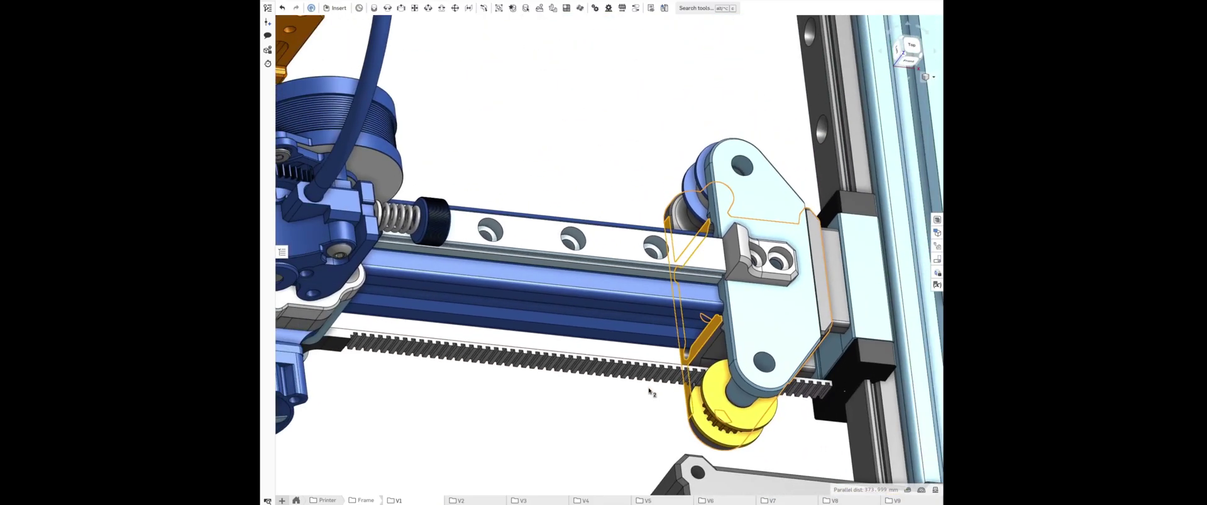
{"action": "scroll", "coordinate": [649, 393], "scroll_direction": "down", "scroll_amount": 1}
{"action": "scroll", "coordinate": [649, 393], "scroll_direction": "down", "scroll_amount": 1}
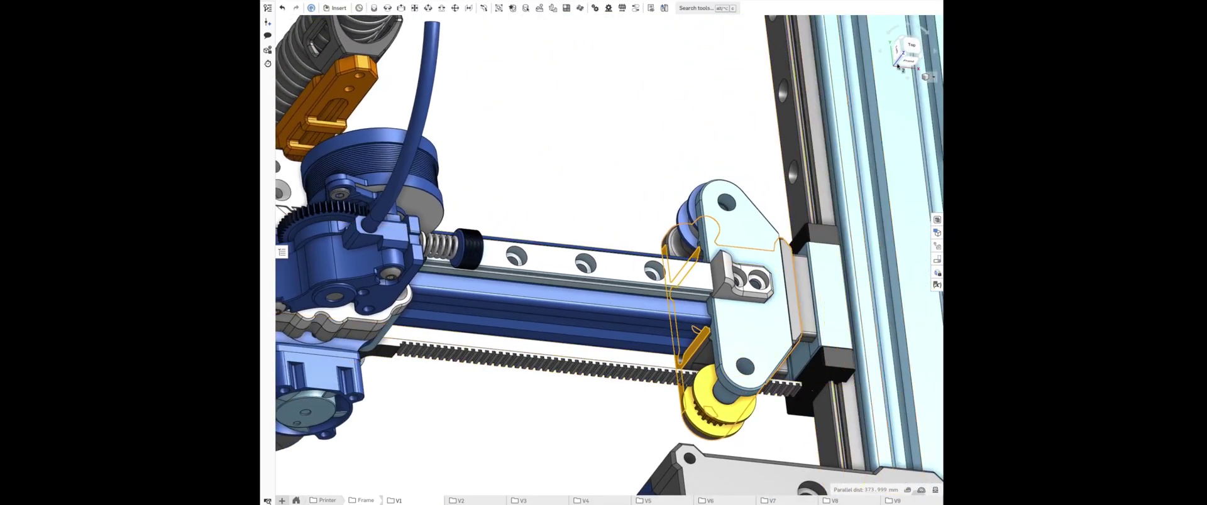
- View the printer from the top, dismiss the temporary line, and tilt back to perspective
{"action": "left_click", "coordinate": [911, 45]}
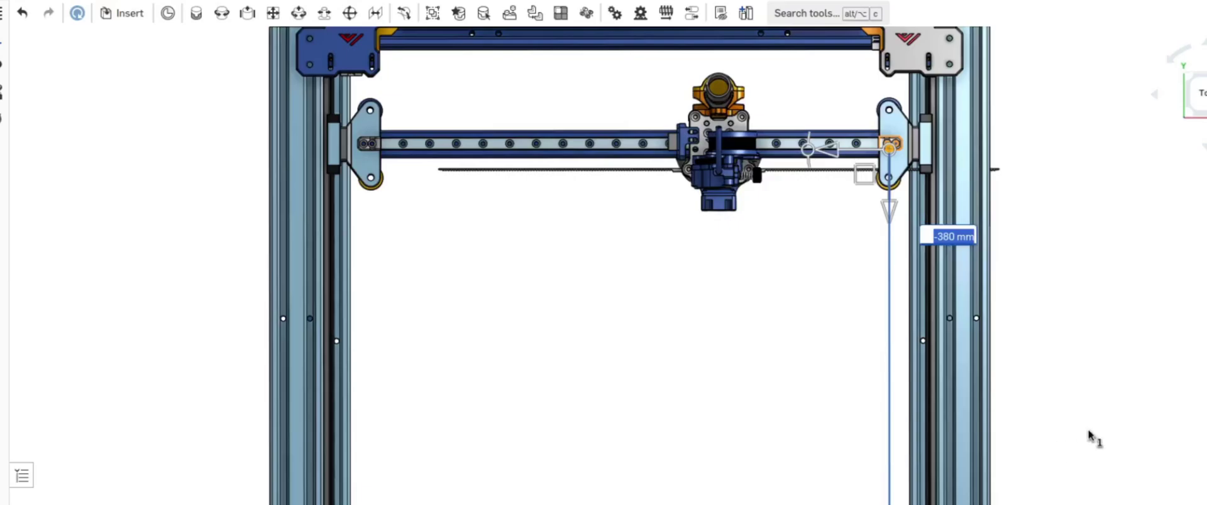
{"action": "key", "text": "Escape"}
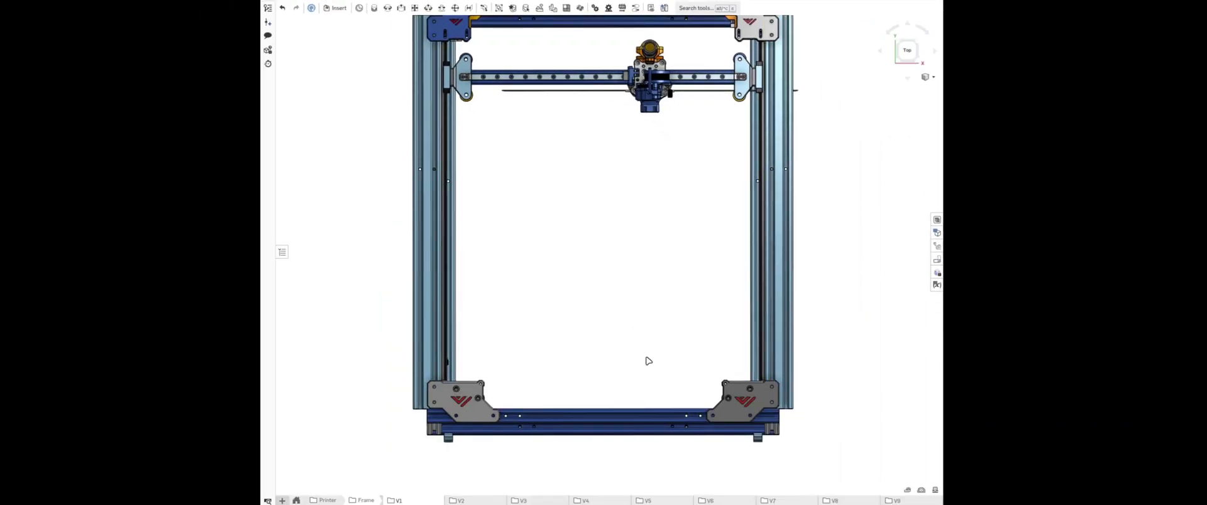
{"action": "mouse_move", "coordinate": [695, 358]}
{"action": "right_mouse_down"}
{"action": "mouse_move", "coordinate": [815, 332]}
{"action": "mouse_move", "coordinate": [768, 348]}
{"action": "right_mouse_up"}
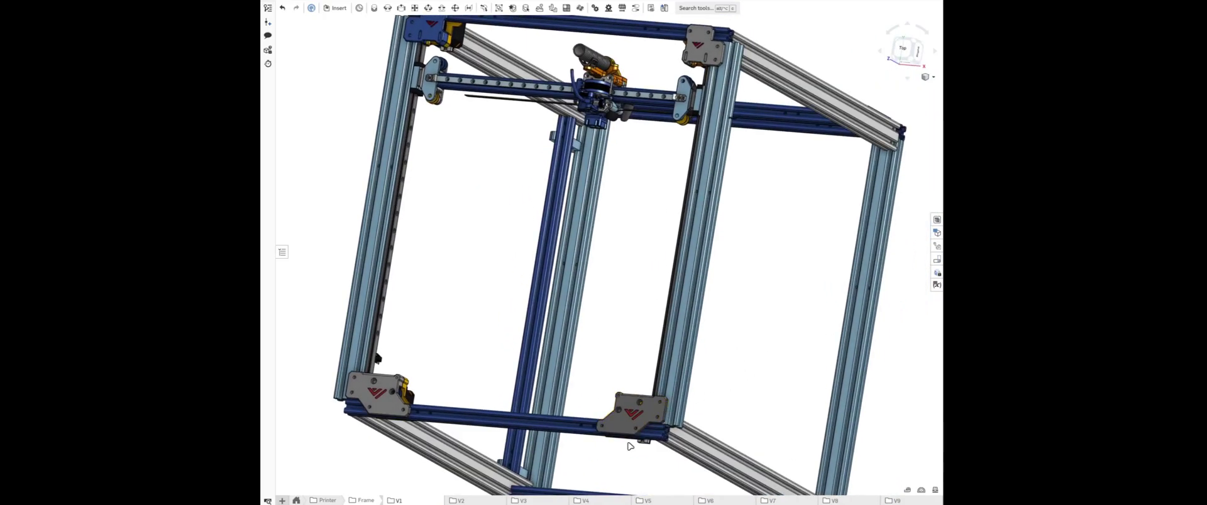
- Open Frame - v2 from the V2 folder, orbit it, and return to the Frame folder
{"action": "left_click", "coordinate": [519, 501]}
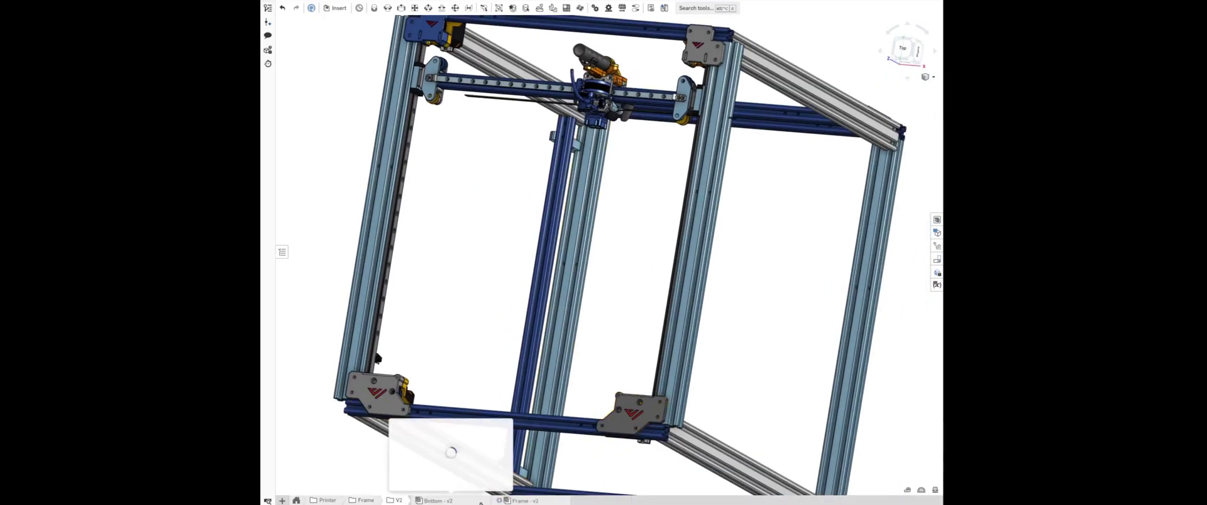
{"action": "right_click_drag", "start_coordinate": [572, 439], "coordinate": [569, 455]}
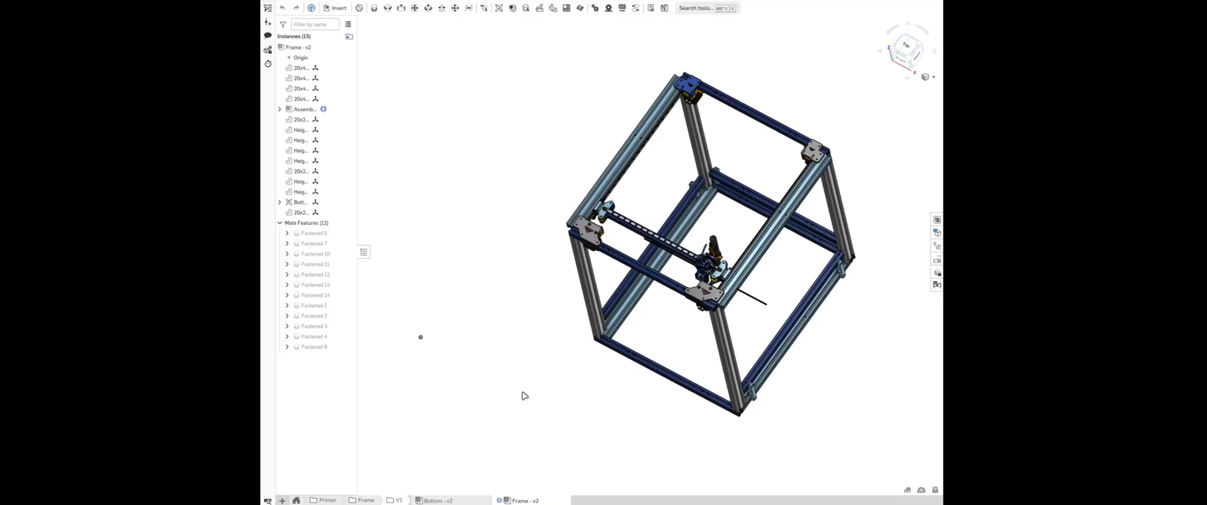
{"action": "left_click", "coordinate": [371, 501]}
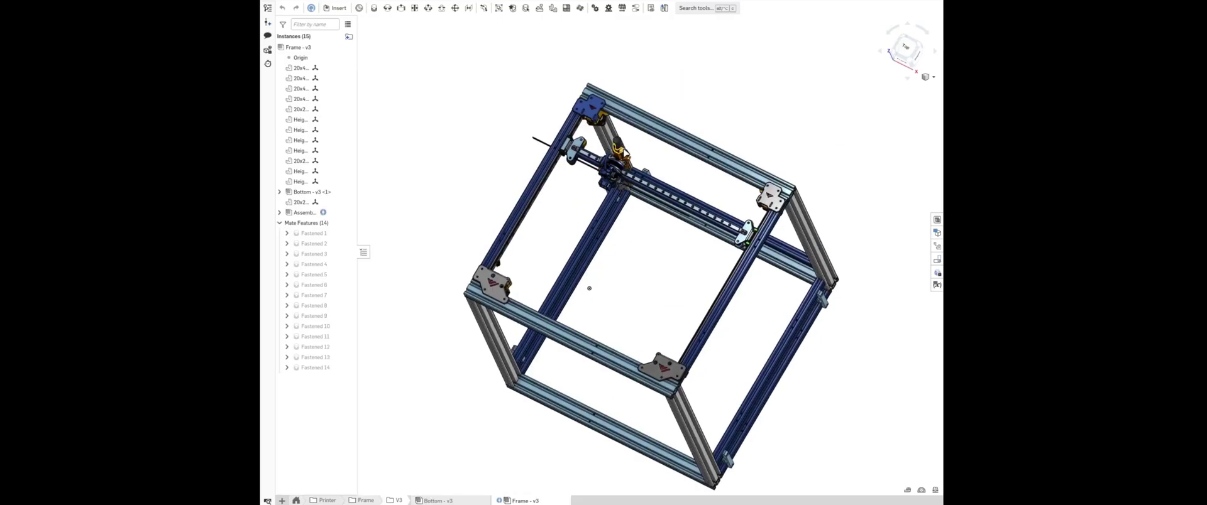
- Zoom into Frame - v3, fit it in top view, and orbit to see it from below
{"action": "scroll", "coordinate": [587, 174], "scroll_direction": "up", "scroll_amount": 1}
{"action": "scroll", "coordinate": [588, 175], "scroll_direction": "up", "scroll_amount": 2}
{"action": "scroll", "coordinate": [588, 175], "scroll_direction": "up", "scroll_amount": 3}
{"action": "key", "text": "shift+5"}
{"action": "key", "text": "f"}
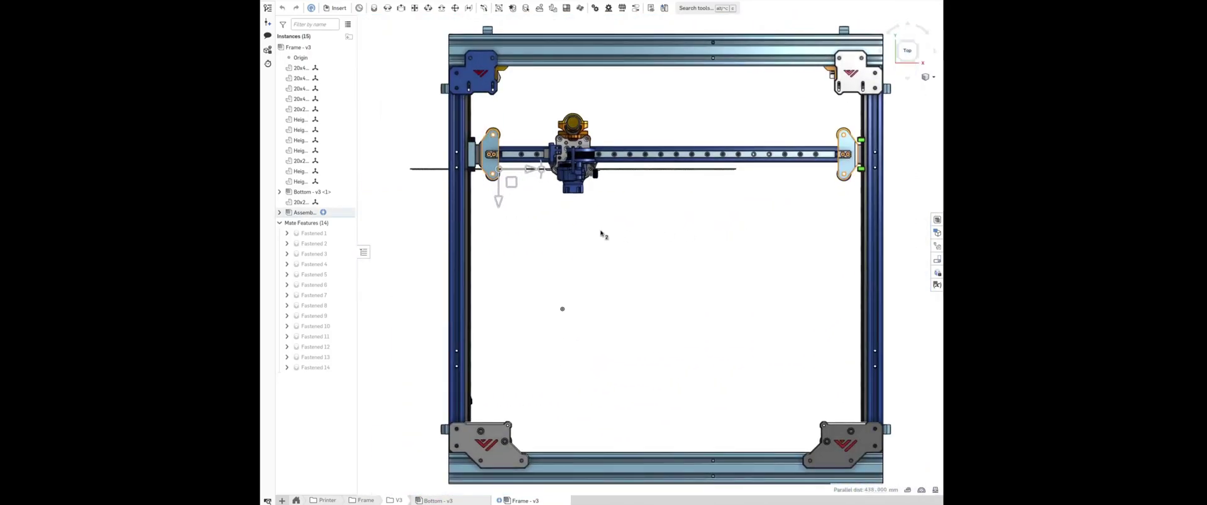
{"action": "mouse_move", "coordinate": [572, 213]}
{"action": "right_mouse_down"}
{"action": "mouse_move", "coordinate": [568, 201]}
{"action": "mouse_move", "coordinate": [579, 243]}
{"action": "right_mouse_up"}
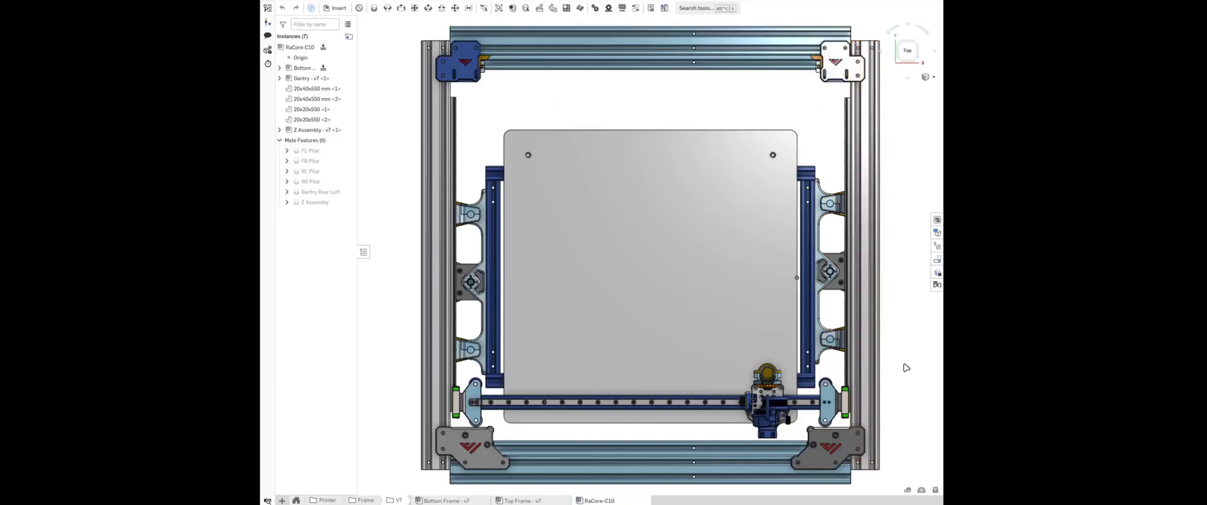
- Select the gantry and slide it along the Y rails from 400 mm to 387 mm
{"action": "right_click_drag", "start_coordinate": [893, 367], "coordinate": [896, 340]}
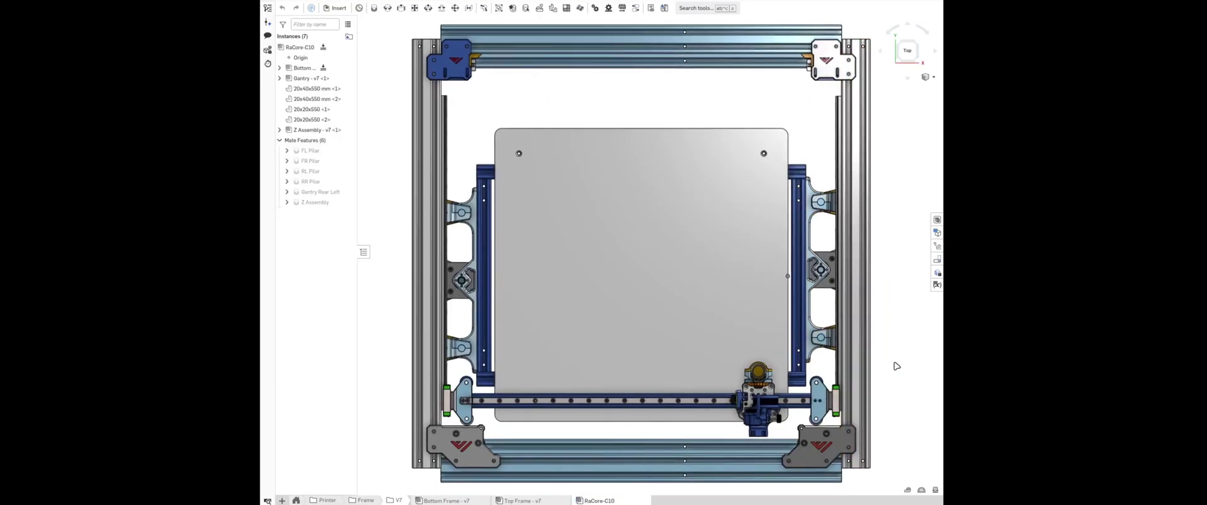
{"action": "scroll", "coordinate": [896, 314], "scroll_direction": "up", "scroll_amount": 5}
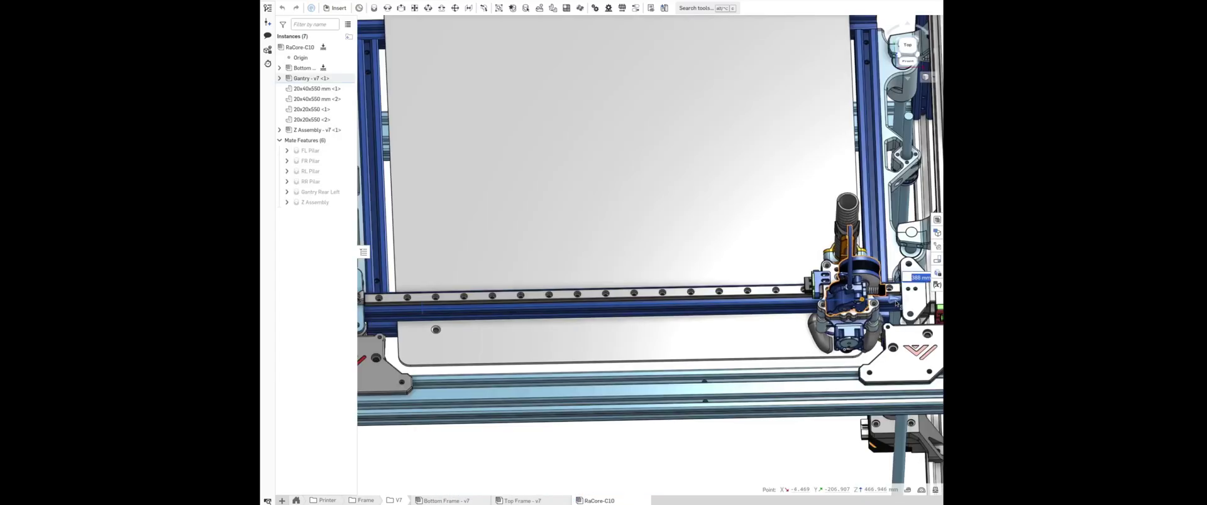
{"action": "left_click", "coordinate": [896, 304]}
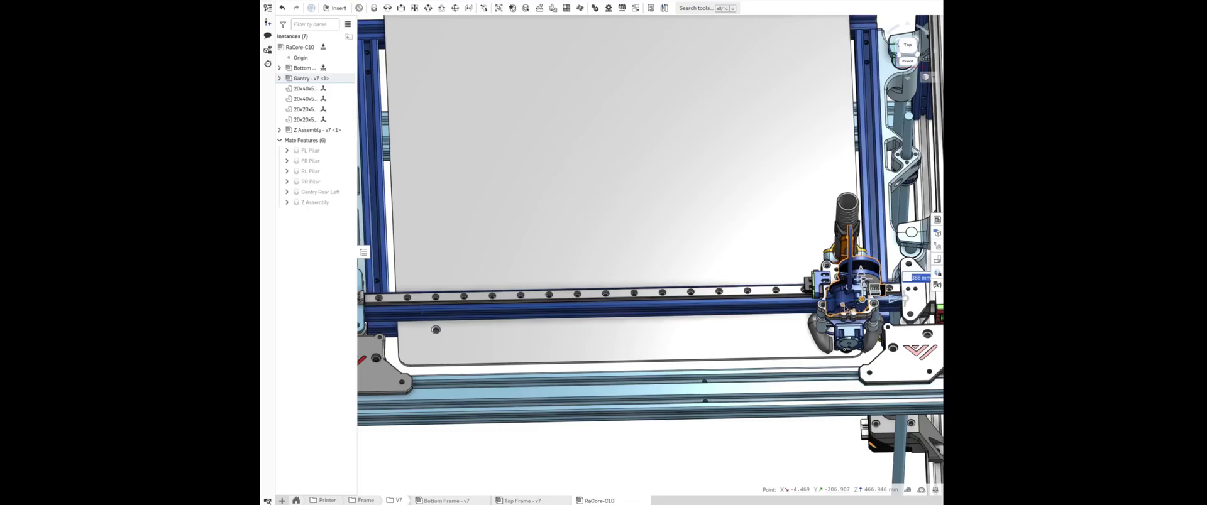
{"action": "scroll", "coordinate": [860, 276], "scroll_direction": "down", "scroll_amount": 5}
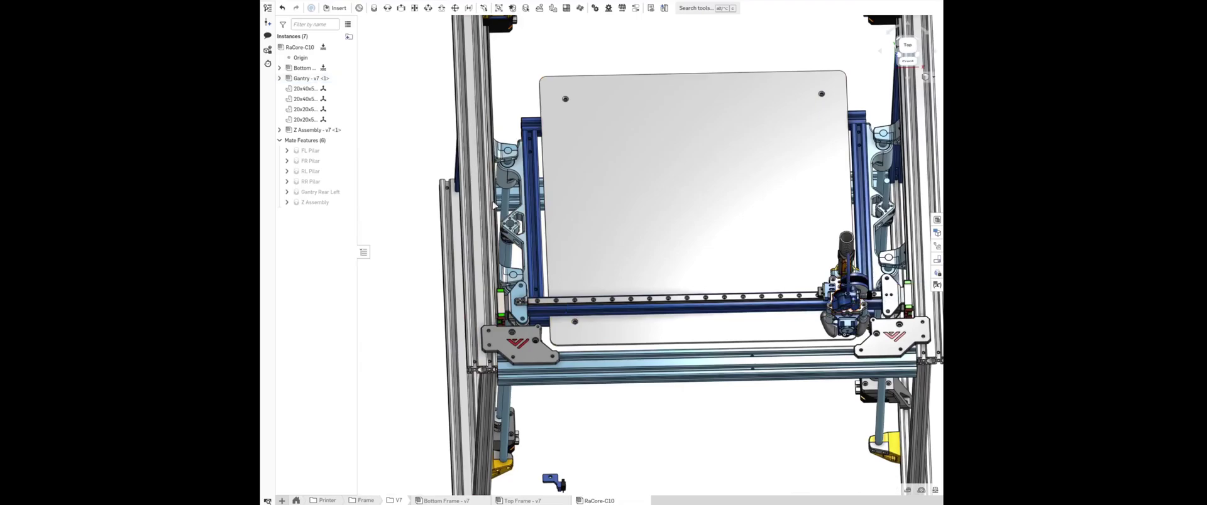
{"action": "right_click_drag", "start_coordinate": [515, 217], "coordinate": [699, 58]}
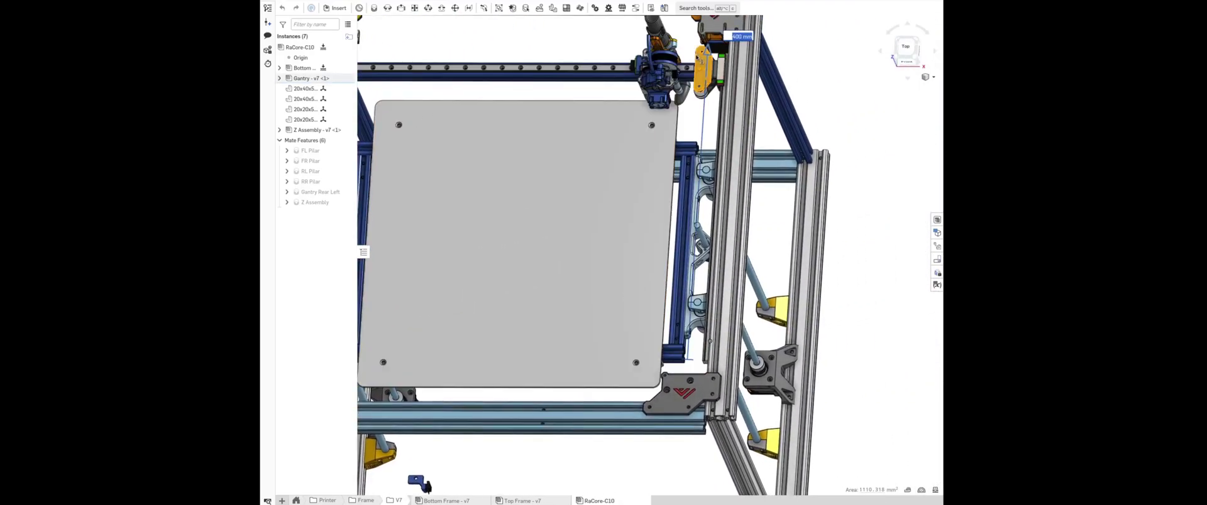
{"action": "left_click_drag", "start_coordinate": [698, 58], "coordinate": [694, 66]}
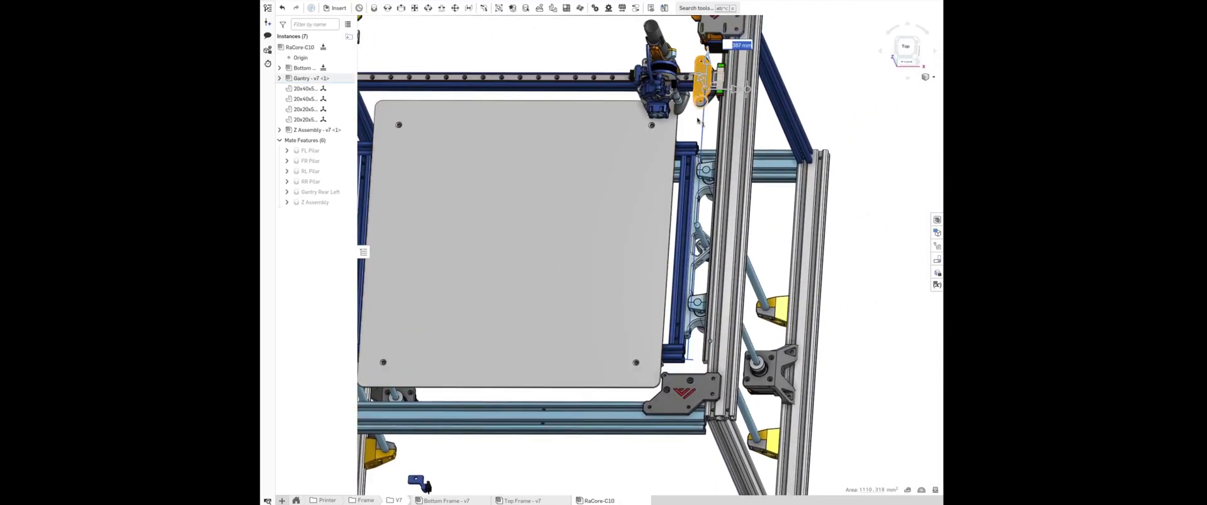
- Orbit around the frame to inspect the corner bracket, right side and Z parts
{"action": "scroll", "coordinate": [784, 309], "scroll_direction": "down", "scroll_amount": 2}
{"action": "right_click_drag", "start_coordinate": [783, 309], "coordinate": [517, 344]}
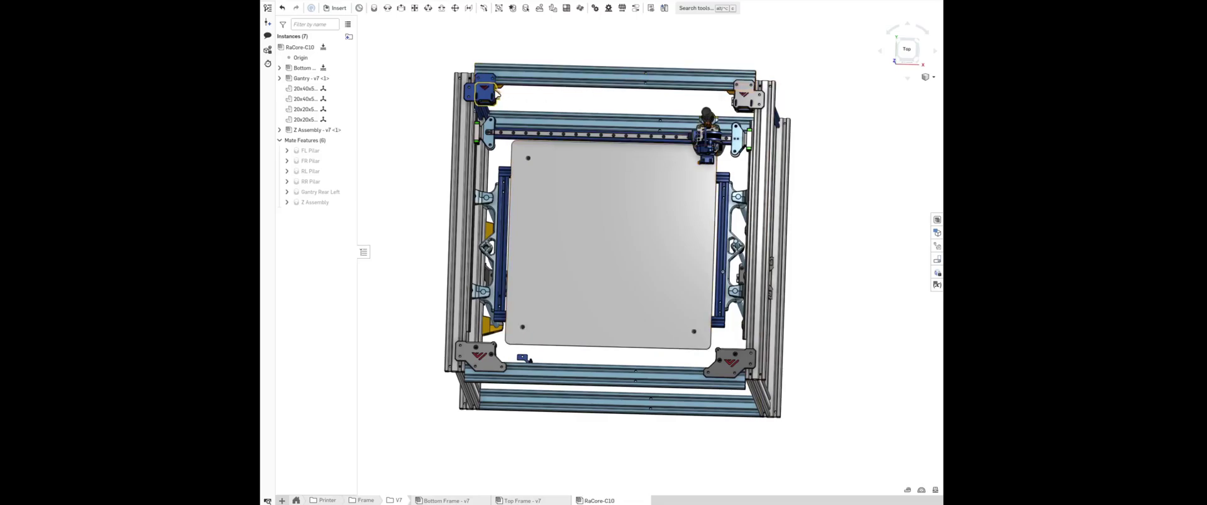
{"action": "left_click_drag", "start_coordinate": [495, 95], "coordinate": [476, 77]}
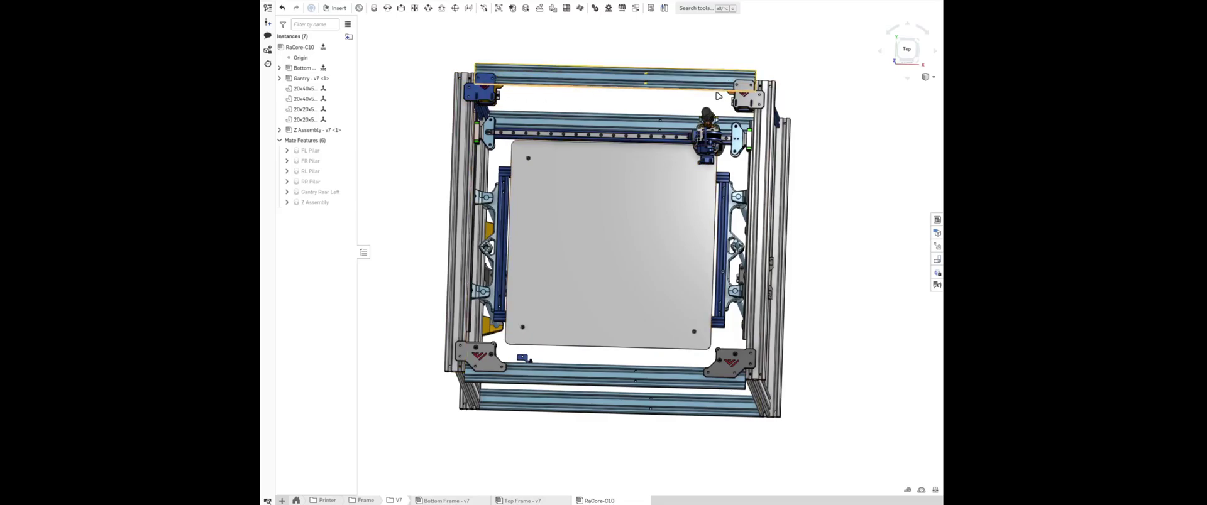
{"action": "right_click_drag", "start_coordinate": [764, 86], "coordinate": [744, 94]}
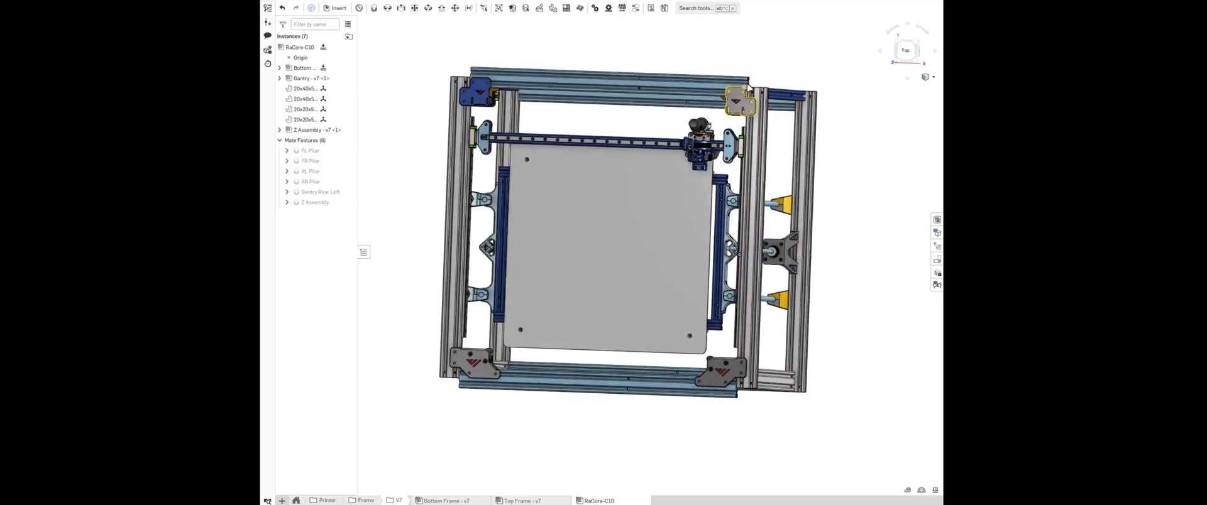
{"action": "mouse_move", "coordinate": [765, 94]}
{"action": "right_mouse_down"}
{"action": "mouse_move", "coordinate": [744, 91]}
{"action": "mouse_move", "coordinate": [832, 299]}
{"action": "right_mouse_up"}
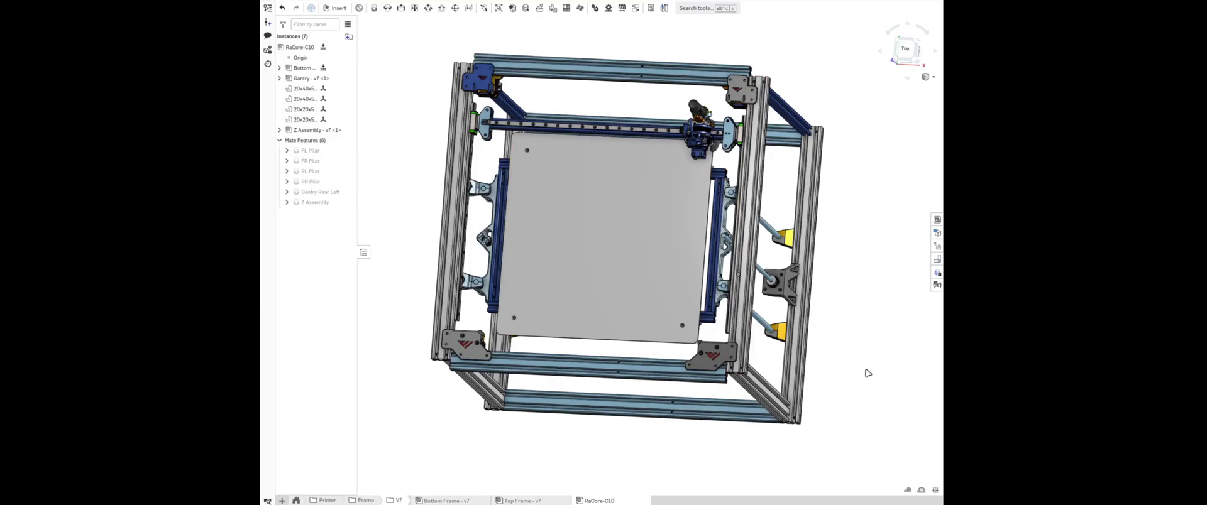
- Open the Frame folder's V9 RaCore-C10 assembly and inspect it with isometric and top view shortcuts
{"action": "left_click", "coordinate": [361, 501]}
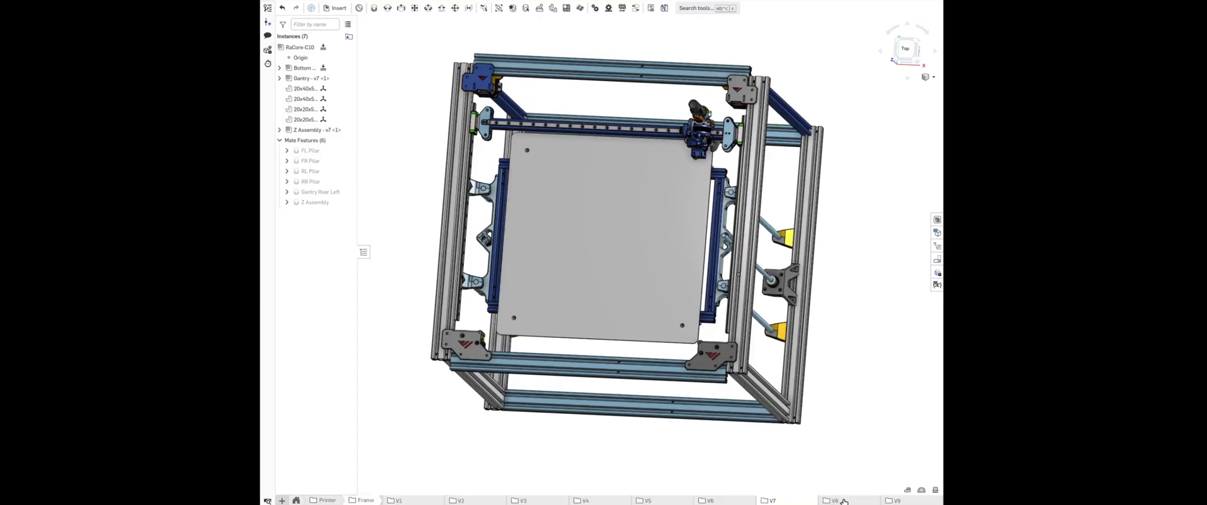
{"action": "left_click", "coordinate": [894, 501]}
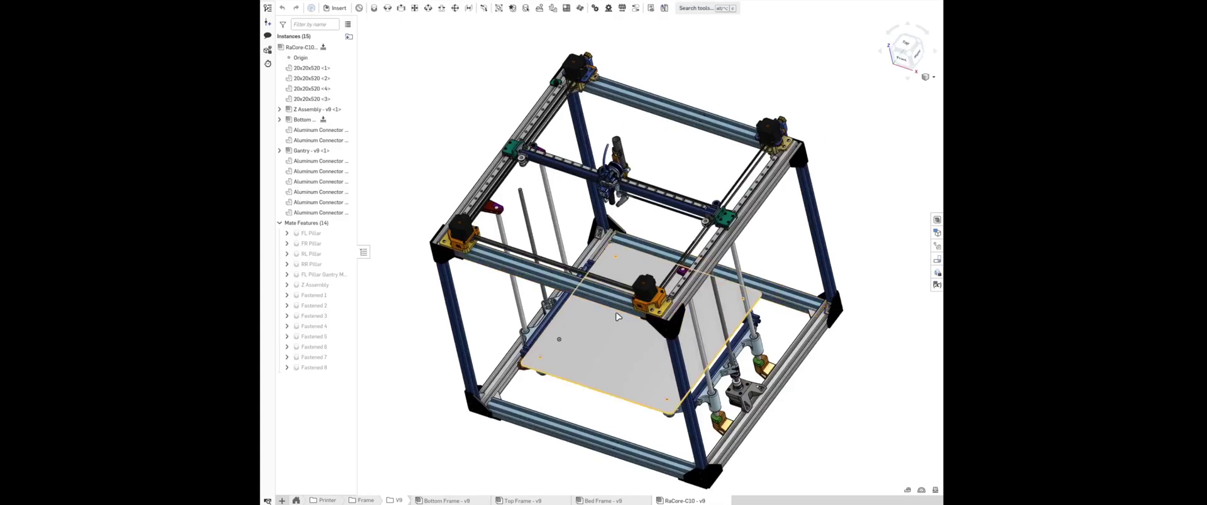
{"action": "key", "text": "shift+7"}
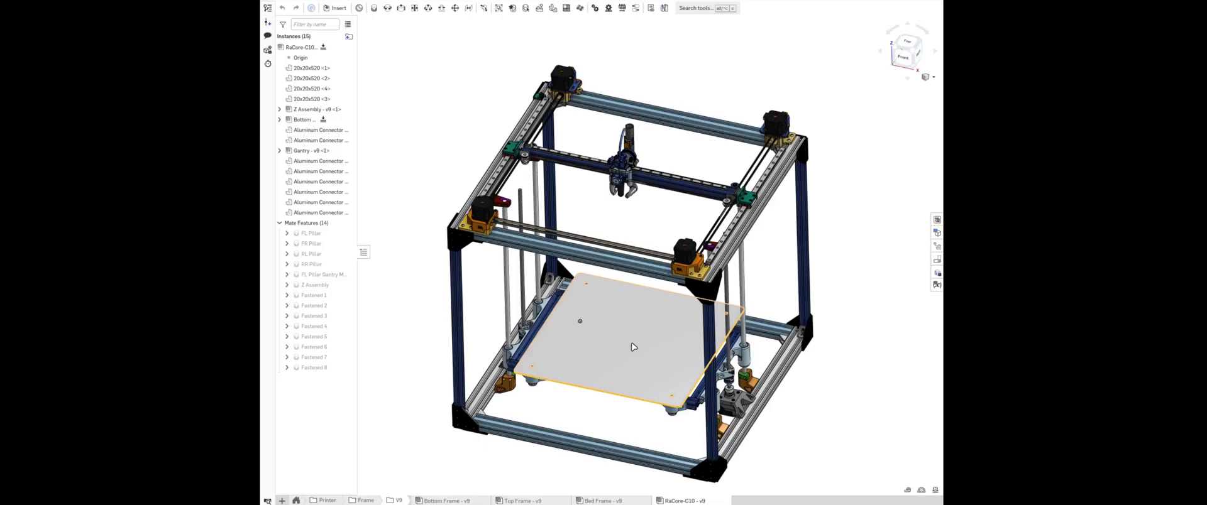
{"action": "key", "text": "Up"}
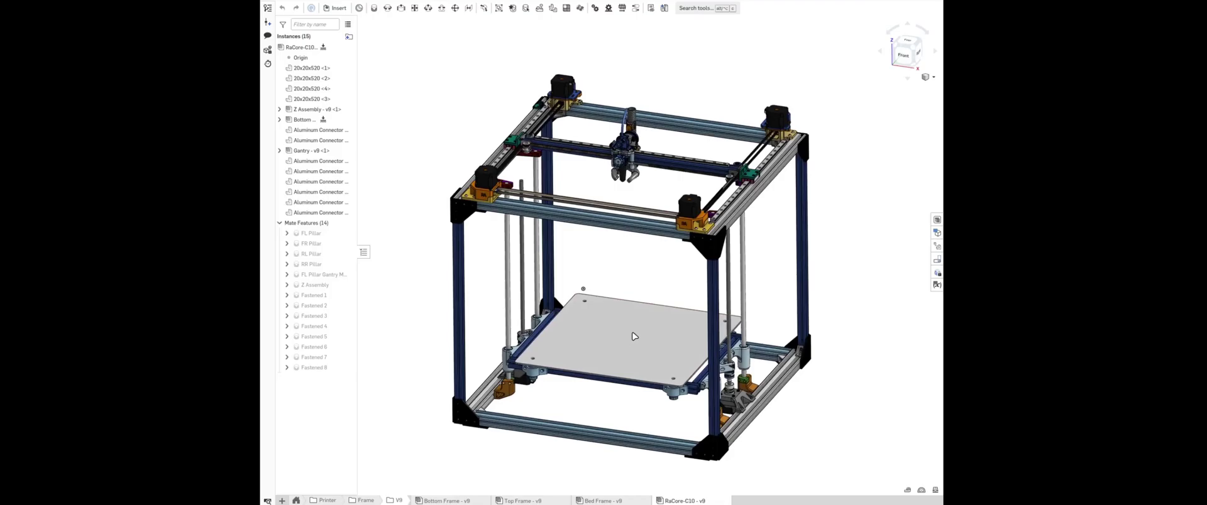
{"action": "key", "text": "Down"}
{"action": "key", "text": "Down"}
{"action": "key", "text": "Down"}
{"action": "key", "text": "shift+5"}
{"action": "key", "text": "Left"}
{"action": "key", "text": "Down"}
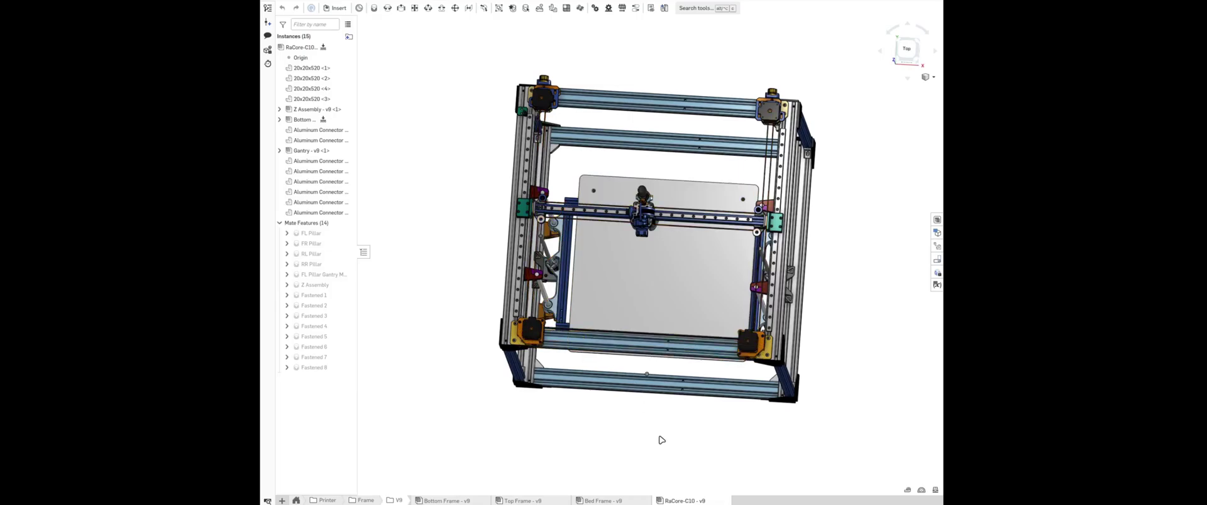
- Orbit and snap through top and front views to inspect the bed and gantry
{"action": "right_click_drag", "start_coordinate": [570, 406], "coordinate": [542, 354]}
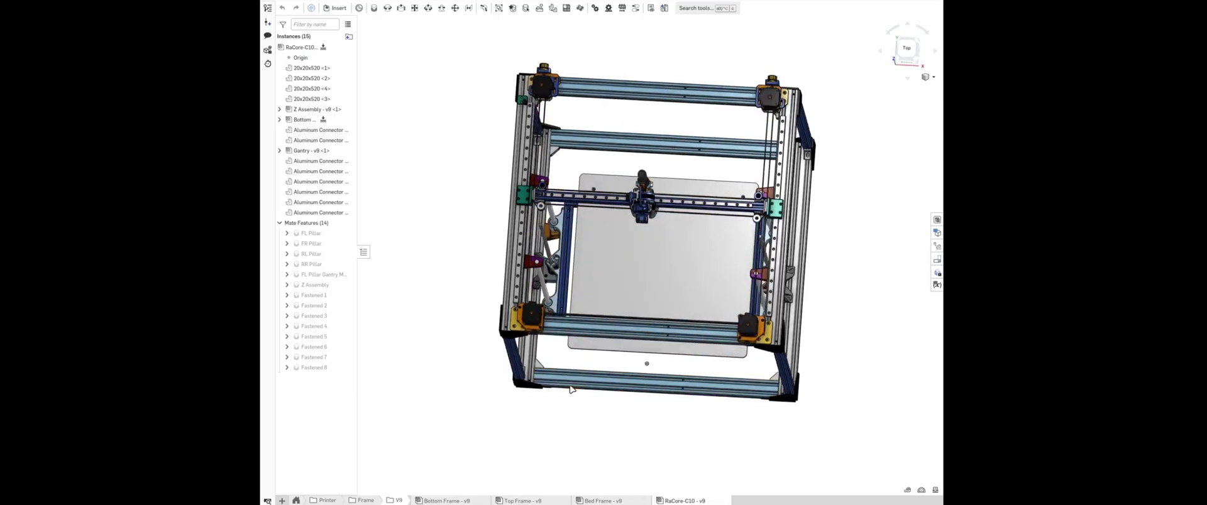
{"action": "scroll", "coordinate": [638, 338], "scroll_direction": "up", "scroll_amount": 2}
{"action": "scroll", "coordinate": [638, 338], "scroll_direction": "up", "scroll_amount": 1}
{"action": "scroll", "coordinate": [638, 338], "scroll_direction": "up", "scroll_amount": 2}
{"action": "scroll", "coordinate": [638, 338], "scroll_direction": "up", "scroll_amount": 1}
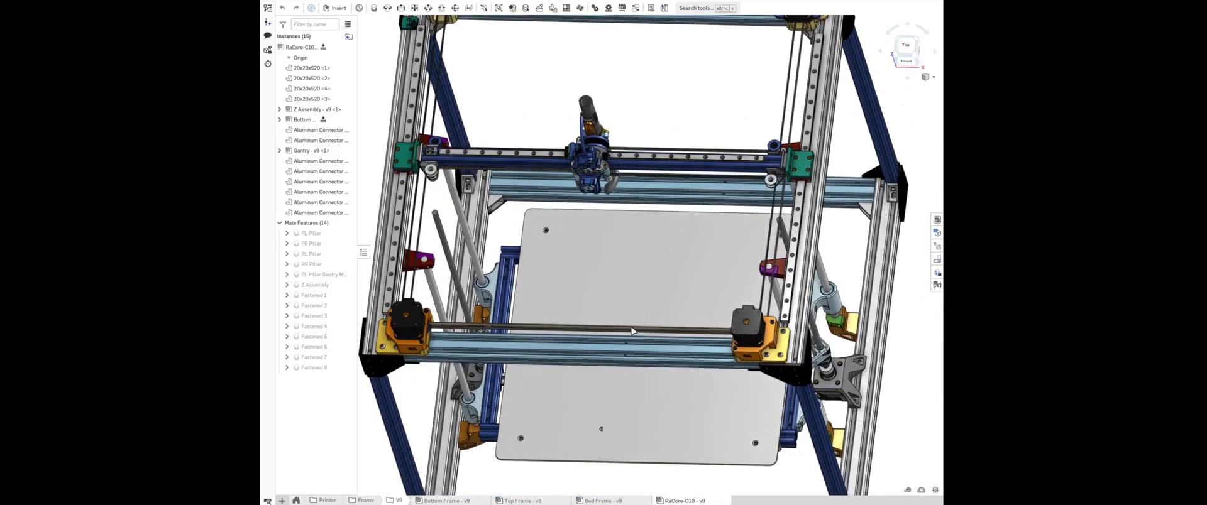
{"action": "right_click_drag", "start_coordinate": [638, 338], "coordinate": [925, 48]}
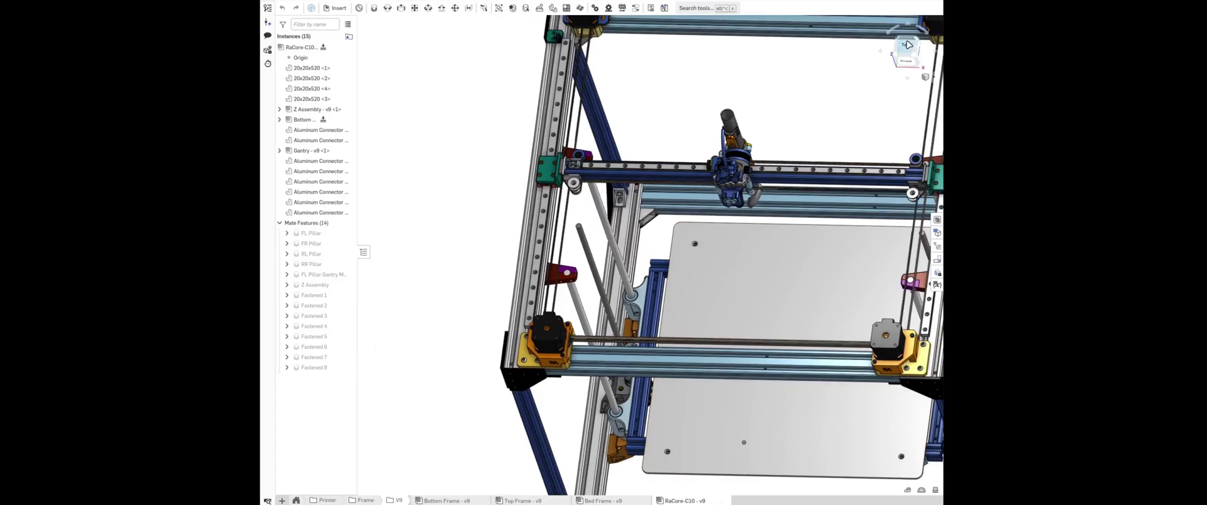
{"action": "left_click", "coordinate": [907, 45]}
{"action": "mouse_move", "coordinate": [757, 286]}
{"action": "right_mouse_down"}
{"action": "mouse_move", "coordinate": [750, 264]}
{"action": "mouse_move", "coordinate": [842, 396]}
{"action": "right_mouse_up"}
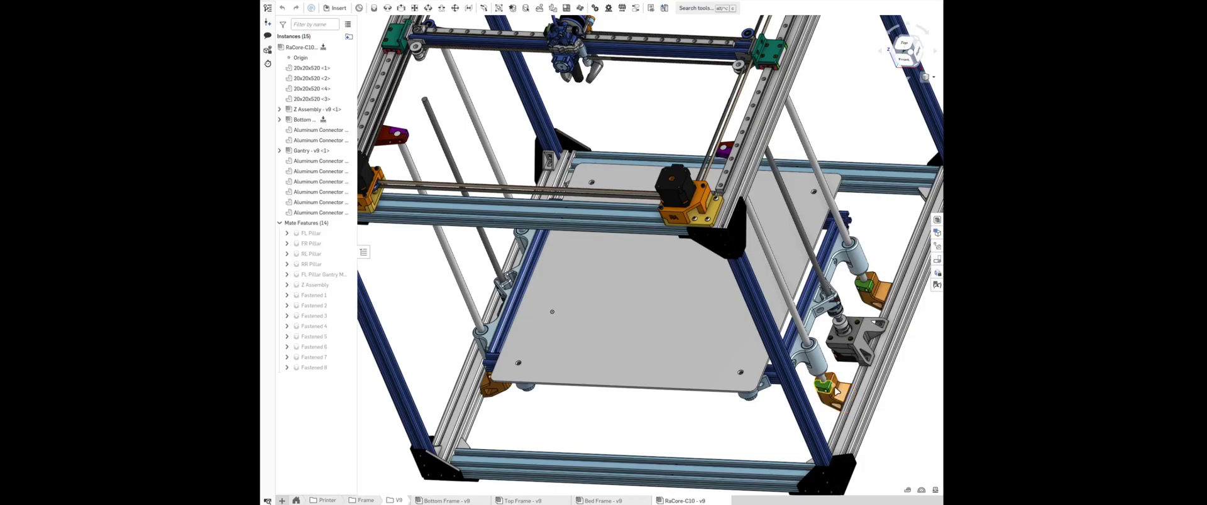
{"action": "mouse_move", "coordinate": [836, 391]}
{"action": "right_mouse_down"}
{"action": "mouse_move", "coordinate": [744, 284]}
{"action": "mouse_move", "coordinate": [735, 296]}
{"action": "right_mouse_up"}
{"action": "left_click", "coordinate": [903, 30]}
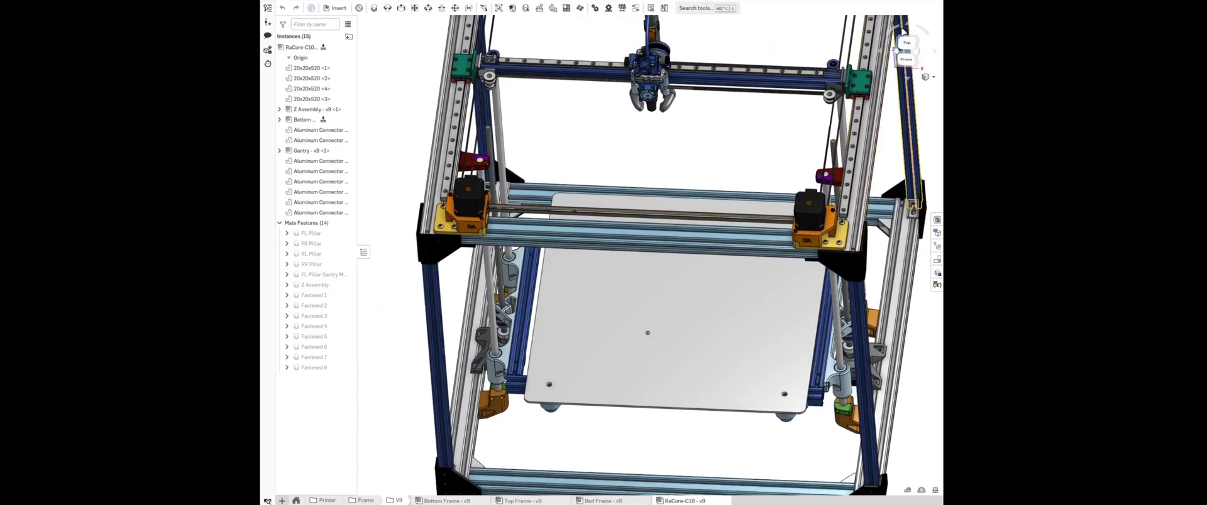
{"action": "left_click", "coordinate": [906, 60]}
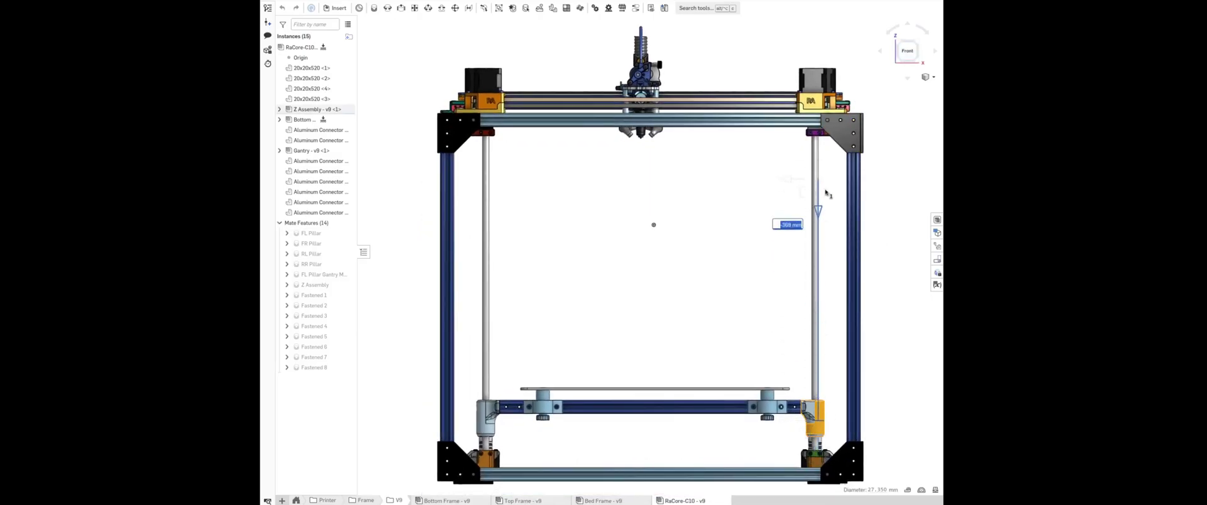
- Raise the bed assembly to the top of the frame and nudge the print head left
{"action": "left_click_drag", "start_coordinate": [786, 420], "coordinate": [789, 164]}
{"action": "key", "text": "shift+5"}
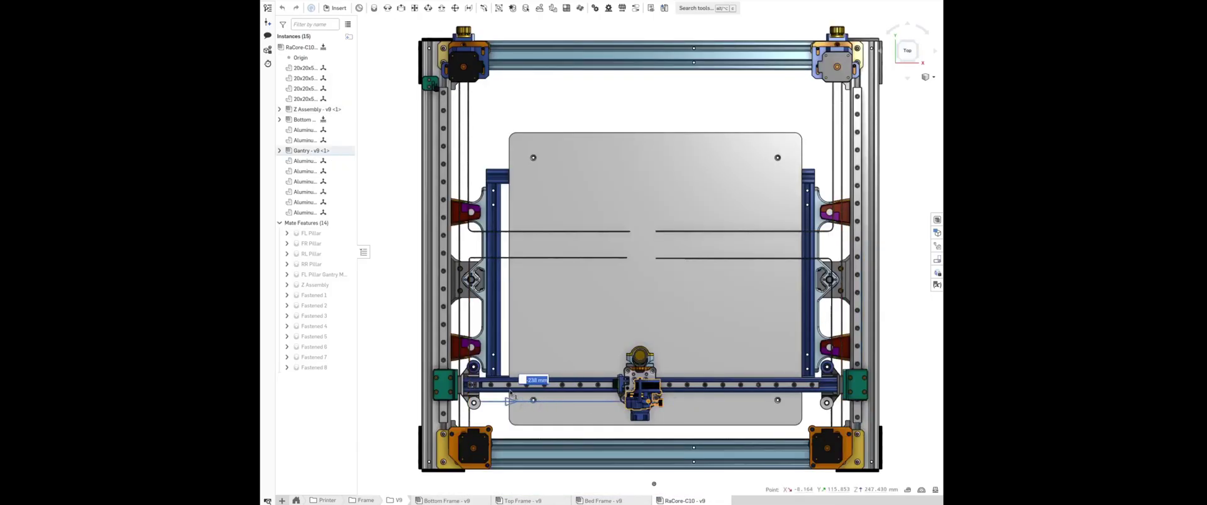
{"action": "left_click_drag", "start_coordinate": [510, 393], "coordinate": [503, 393]}
{"action": "right_click_drag", "start_coordinate": [506, 390], "coordinate": [545, 338]}
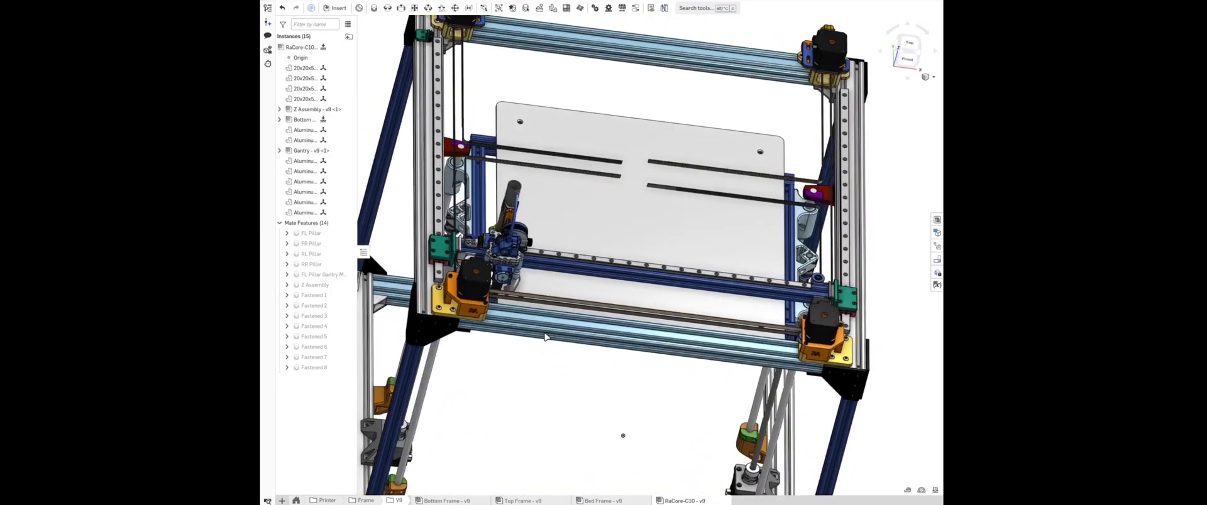
{"action": "scroll", "coordinate": [503, 295], "scroll_direction": "up", "scroll_amount": 5}
{"action": "scroll", "coordinate": [499, 290], "scroll_direction": "up", "scroll_amount": 2}
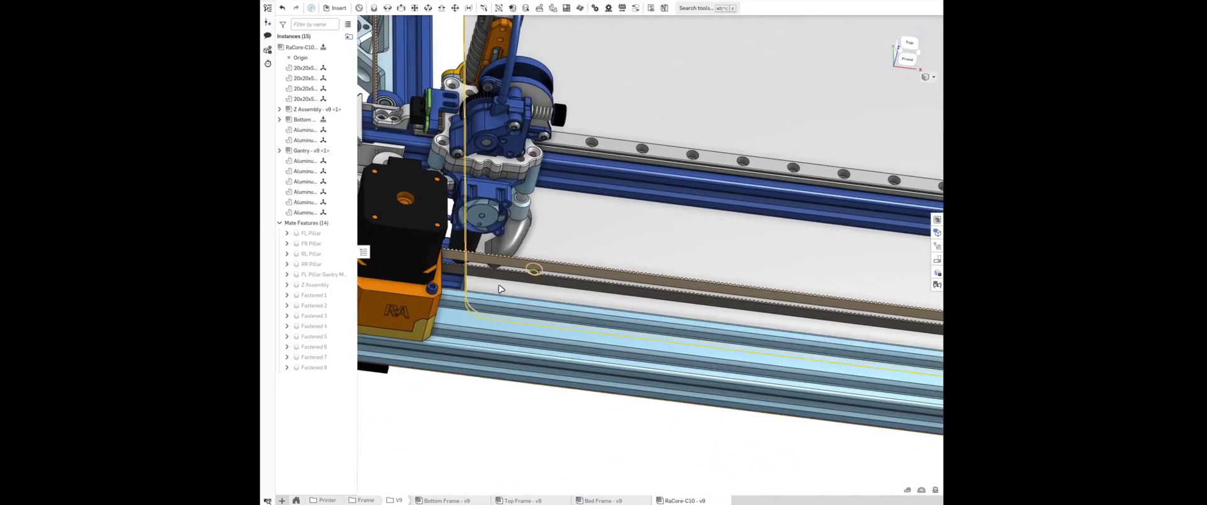
{"action": "right_click_drag", "start_coordinate": [500, 289], "coordinate": [472, 284]}
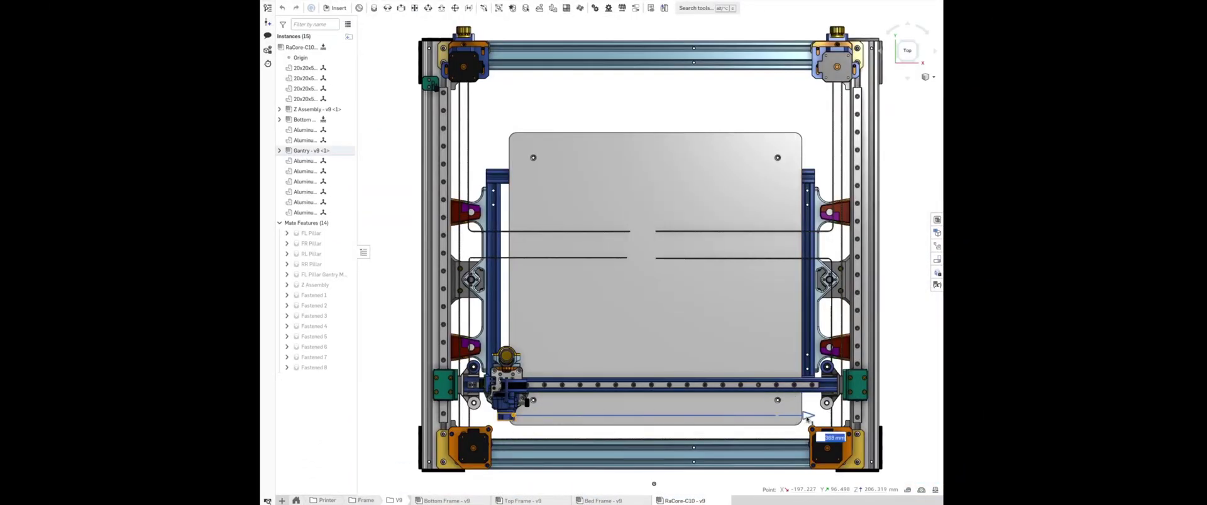
- Slide the toolhead to the right end of the gantry and zoom in on it
{"action": "mouse_move", "coordinate": [807, 417]}
{"action": "left_mouse_down"}
{"action": "mouse_move", "coordinate": [830, 418]}
{"action": "mouse_move", "coordinate": [766, 362]}
{"action": "left_mouse_up"}
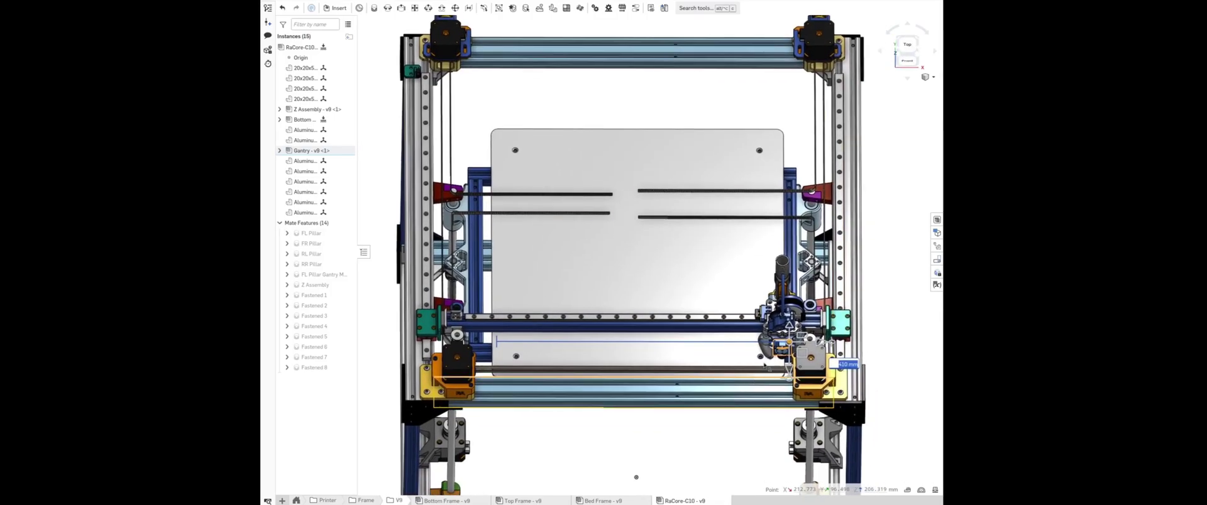
{"action": "scroll", "coordinate": [767, 362], "scroll_direction": "up", "scroll_amount": 2}
{"action": "scroll", "coordinate": [767, 362], "scroll_direction": "up", "scroll_amount": 3}
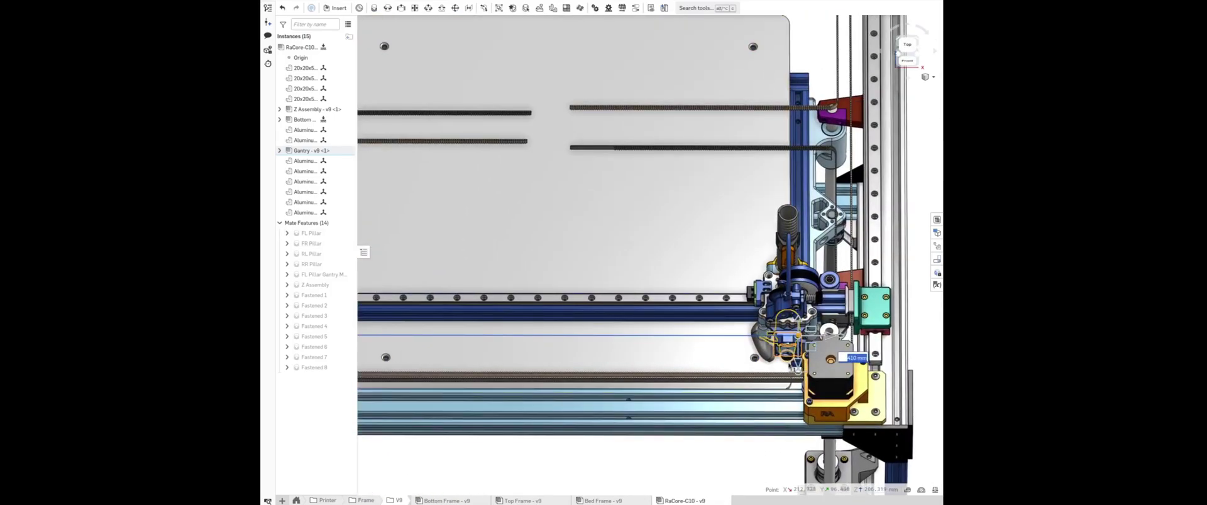
{"action": "scroll", "coordinate": [796, 368], "scroll_direction": "up", "scroll_amount": 2}
{"action": "scroll", "coordinate": [791, 363], "scroll_direction": "up", "scroll_amount": 2}
{"action": "scroll", "coordinate": [784, 359], "scroll_direction": "up", "scroll_amount": 2}
- Move the gantry to the back rail, about 410 mm along Y, checking from the top view
{"action": "right_click_drag", "start_coordinate": [783, 359], "coordinate": [889, 303]}
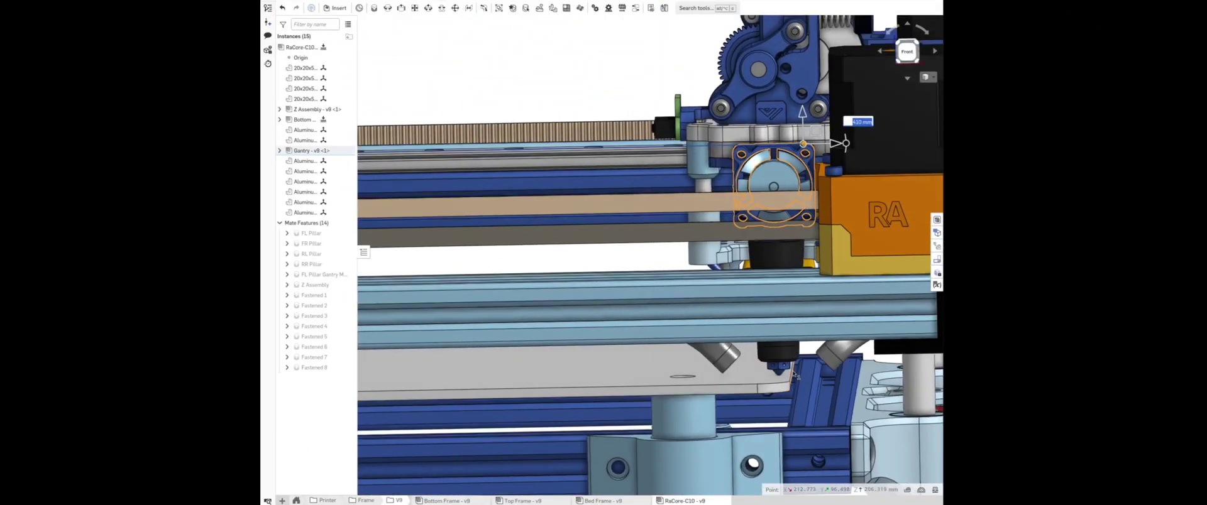
{"action": "right_click_drag", "start_coordinate": [786, 352], "coordinate": [792, 378]}
{"action": "scroll", "coordinate": [792, 377], "scroll_direction": "down", "scroll_amount": 5}
{"action": "scroll", "coordinate": [791, 378], "scroll_direction": "down", "scroll_amount": 3}
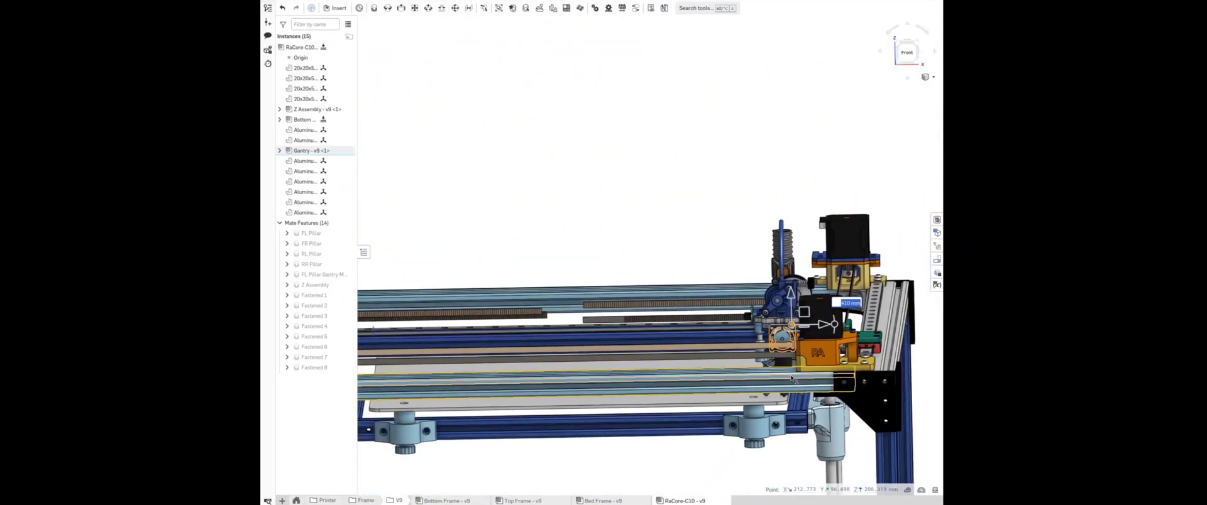
{"action": "right_click_drag", "start_coordinate": [746, 183], "coordinate": [772, 295]}
{"action": "key", "text": "shift+5"}
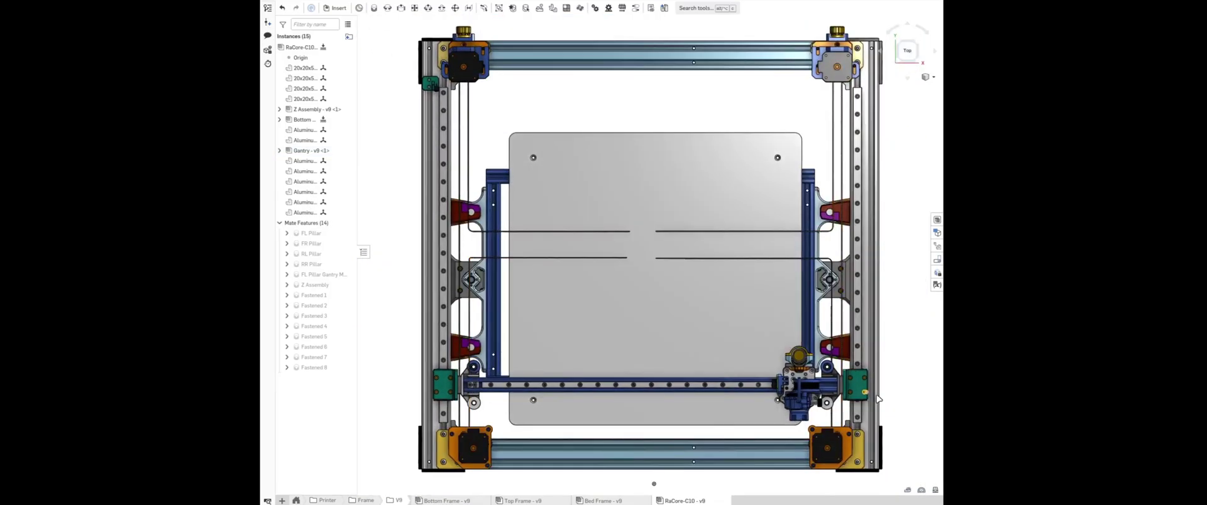
{"action": "left_click_drag", "start_coordinate": [855, 384], "coordinate": [763, 117]}
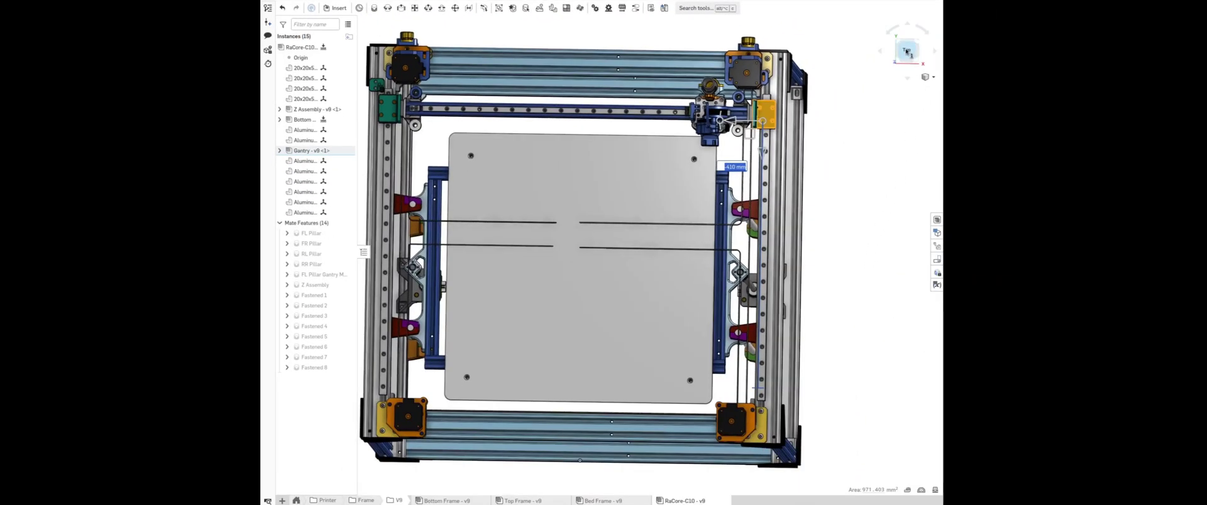
{"action": "left_click", "coordinate": [906, 50]}
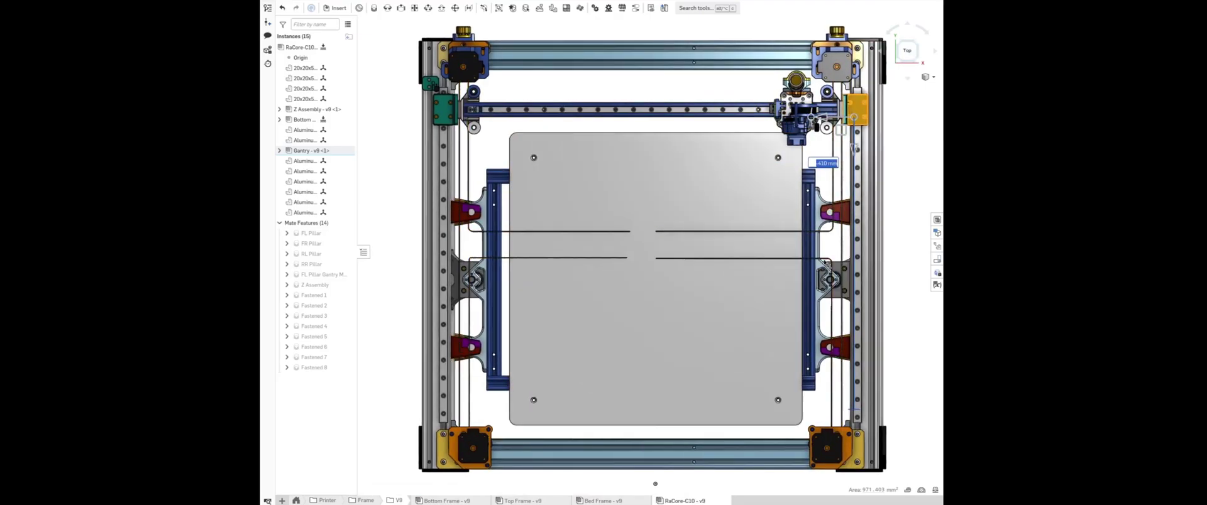
- Lower the bed assembly back to the bottom of the frame from the left view
{"action": "right_click_drag", "start_coordinate": [808, 227], "coordinate": [864, 192]}
{"action": "key", "text": "shift+3"}
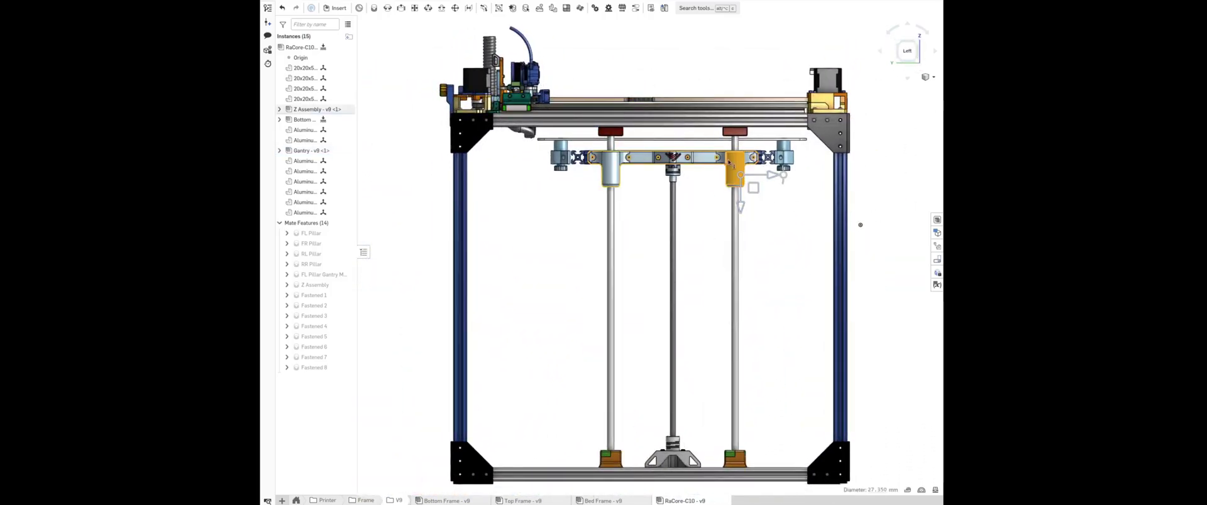
{"action": "left_click_drag", "start_coordinate": [741, 204], "coordinate": [704, 462]}
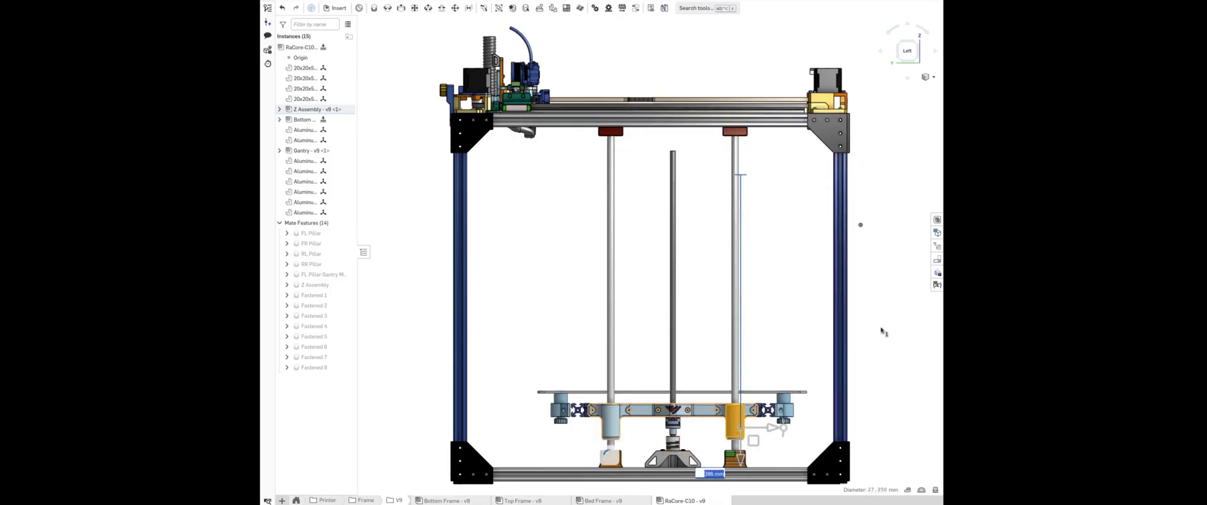
- Check the full printer from oblique and top views using the view cube
{"action": "left_click", "coordinate": [900, 55]}
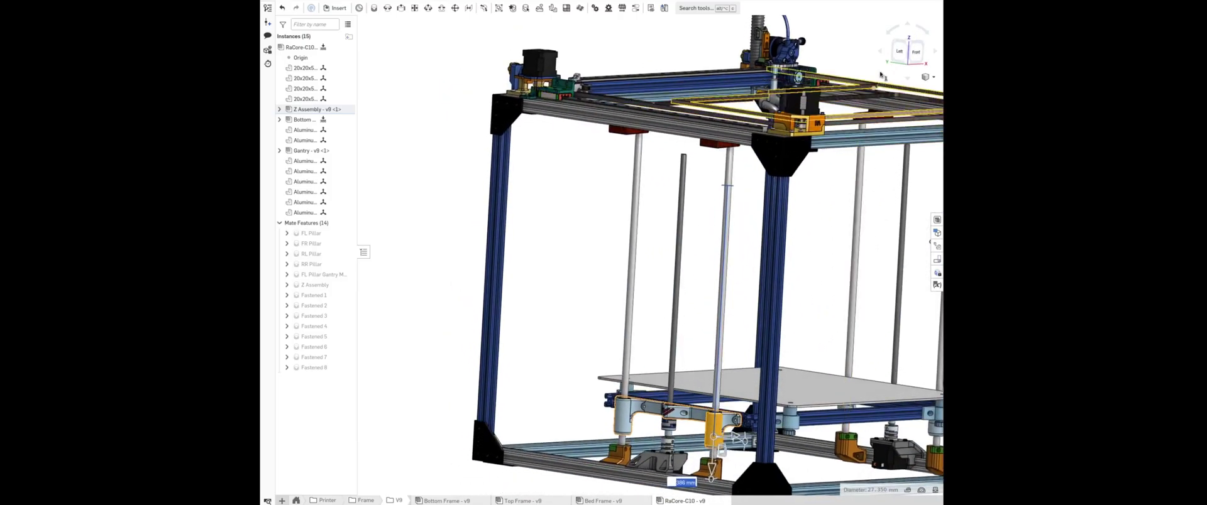
{"action": "left_click", "coordinate": [904, 41]}
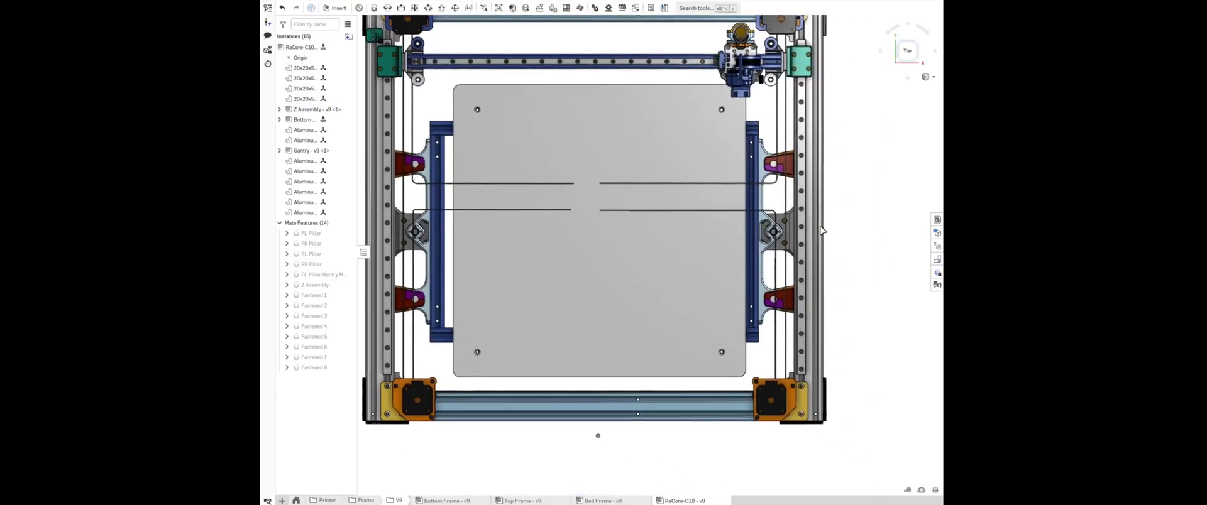
{"action": "right_click_drag", "start_coordinate": [821, 231], "coordinate": [707, 388]}
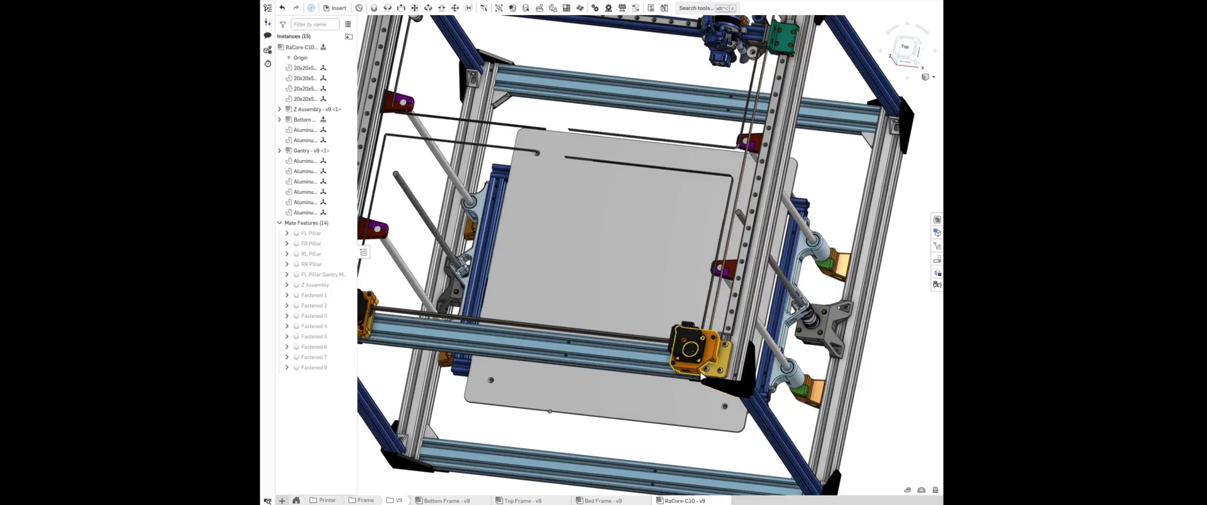
{"action": "middle_click_drag", "start_coordinate": [705, 367], "coordinate": [721, 356]}
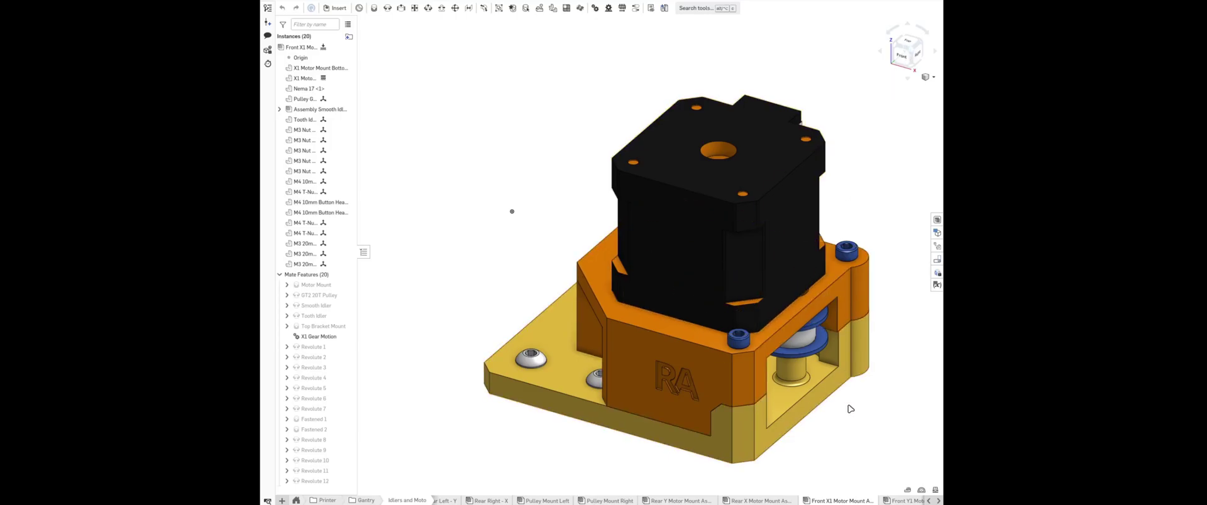
- View the X1 motor mount from the front, orbit it, then reset to isometric
{"action": "key", "text": "shift+1"}
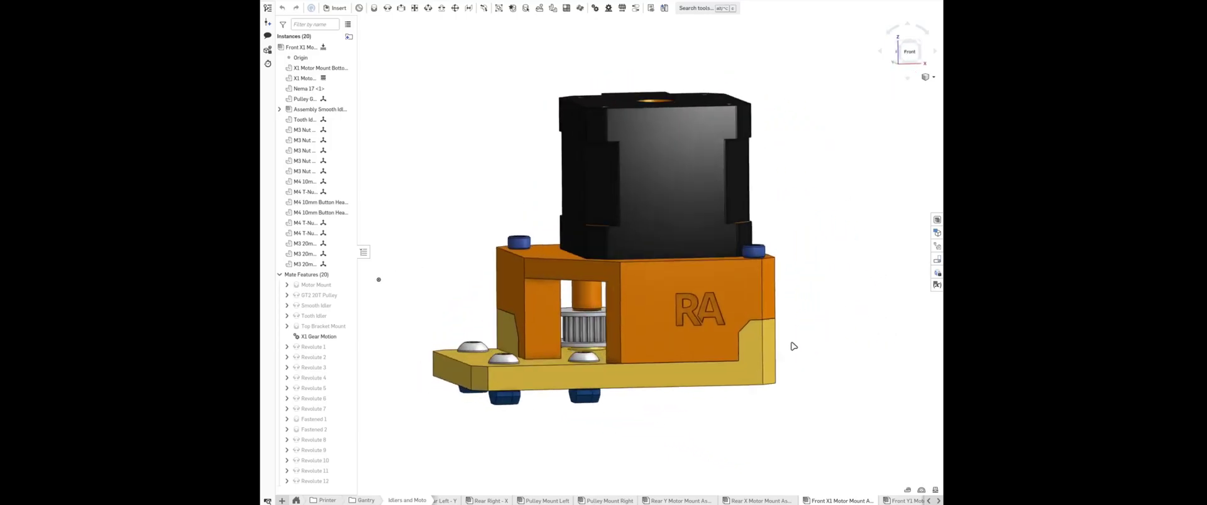
{"action": "right_click_drag", "start_coordinate": [795, 347], "coordinate": [755, 390]}
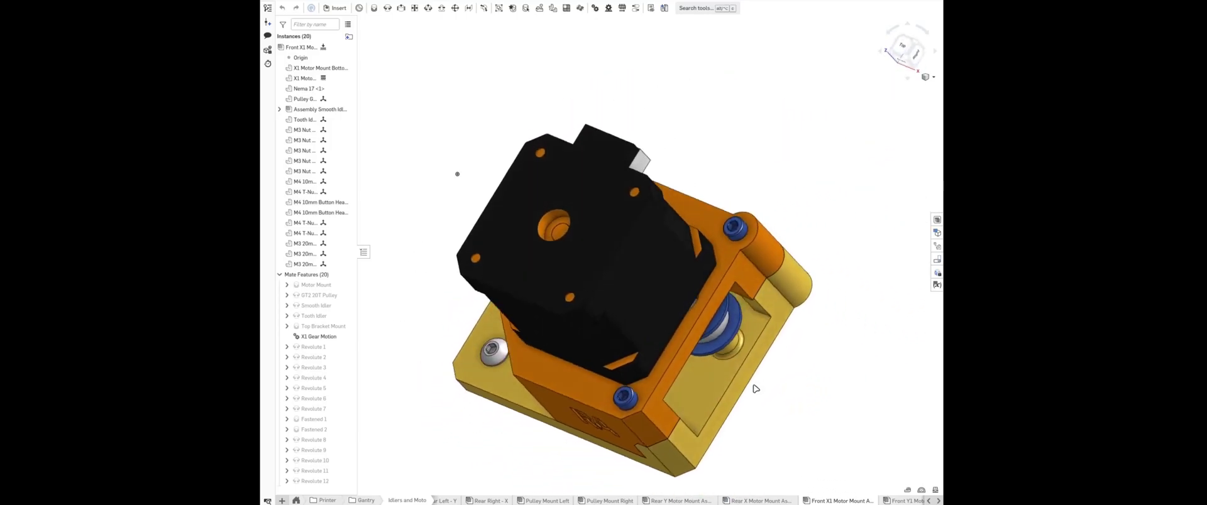
{"action": "key", "text": "shift+7"}
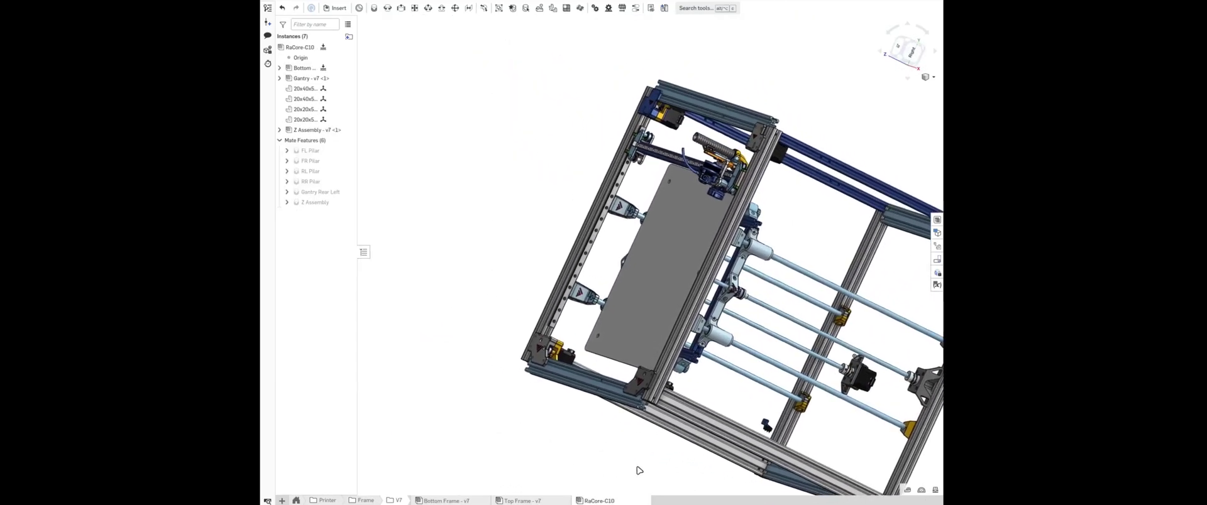
{"action": "scroll", "coordinate": [703, 350], "scroll_direction": "up", "scroll_amount": 5}
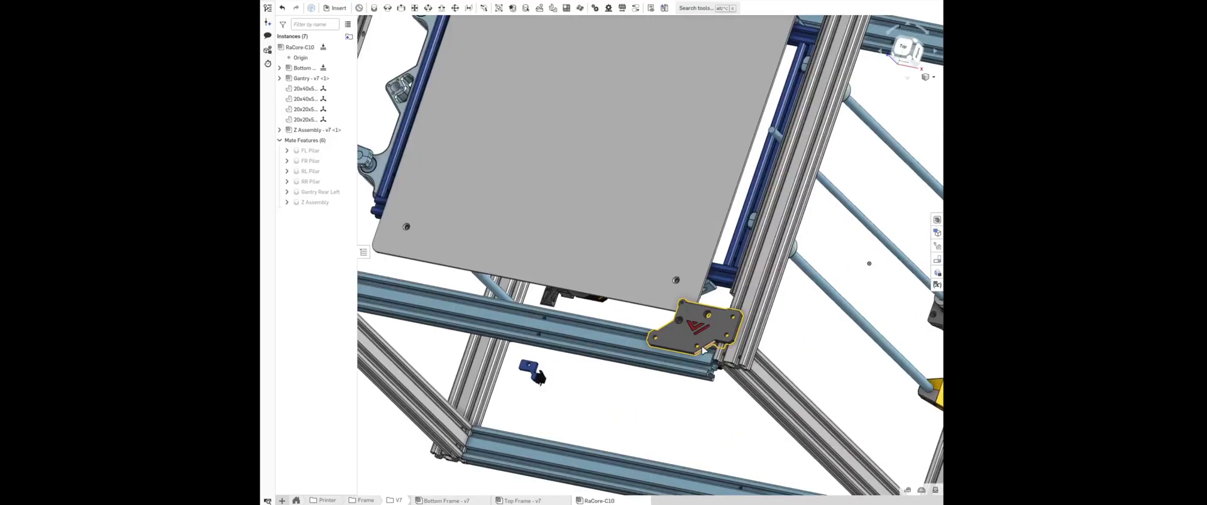
{"action": "scroll", "coordinate": [613, 402], "scroll_direction": "down", "scroll_amount": 3}
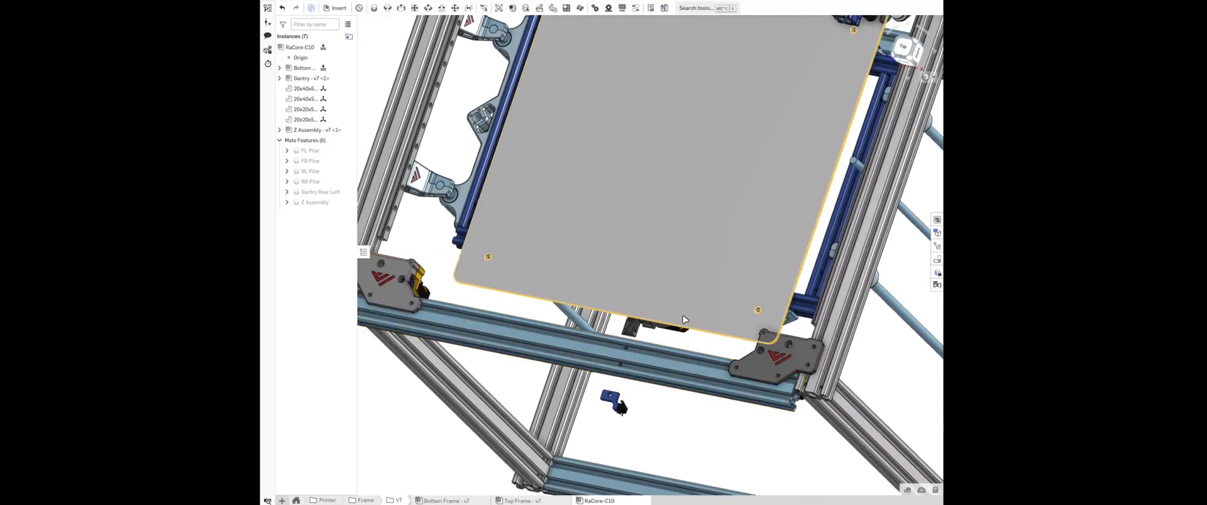
{"action": "scroll", "coordinate": [633, 409], "scroll_direction": "up", "scroll_amount": 3}
{"action": "right_click_drag", "start_coordinate": [734, 275], "coordinate": [799, 215]}
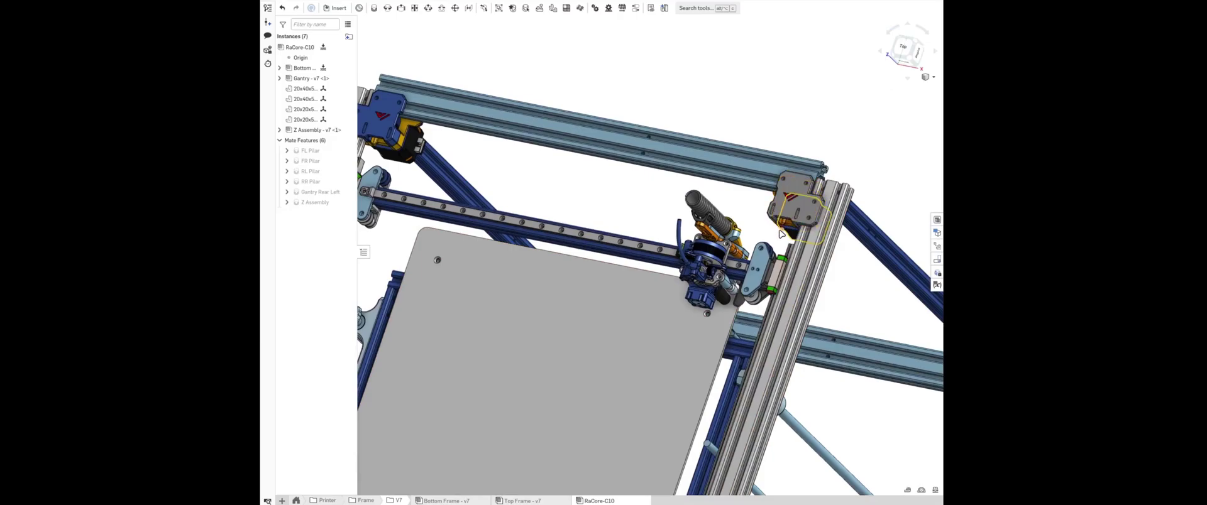
{"action": "left_click", "coordinate": [795, 207]}
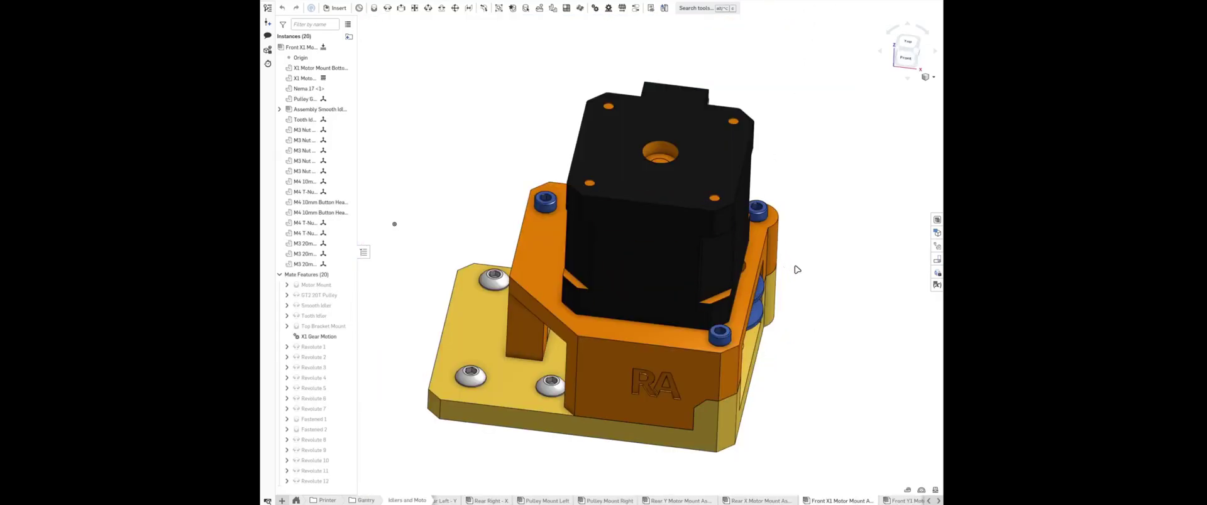
- Inspect the X1 motor mount through isometric, top and three-quarter views
{"action": "middle_click_drag", "start_coordinate": [806, 272], "coordinate": [774, 259]}
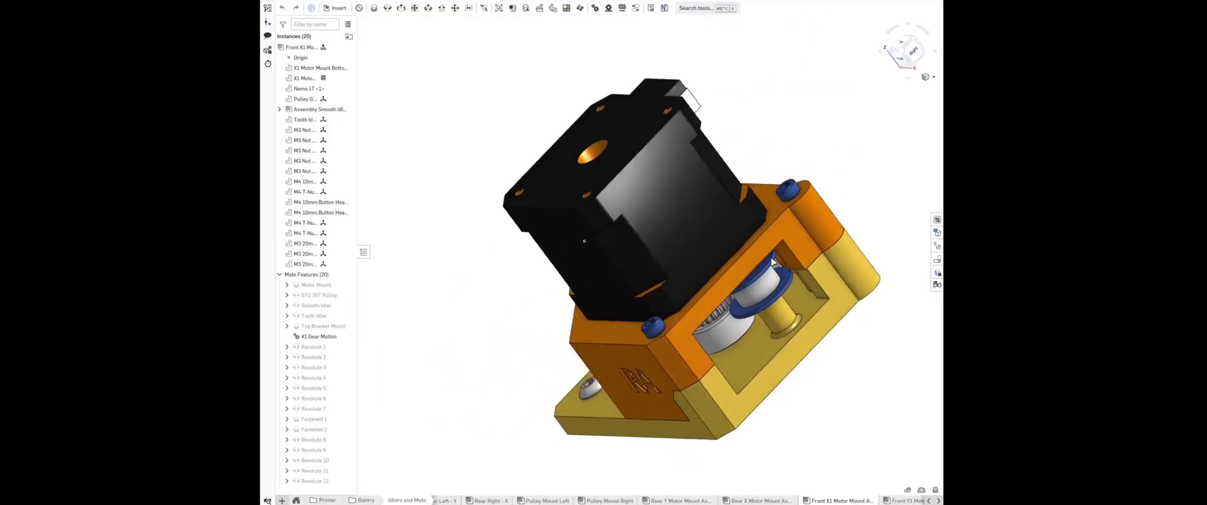
{"action": "key", "text": "shift+7"}
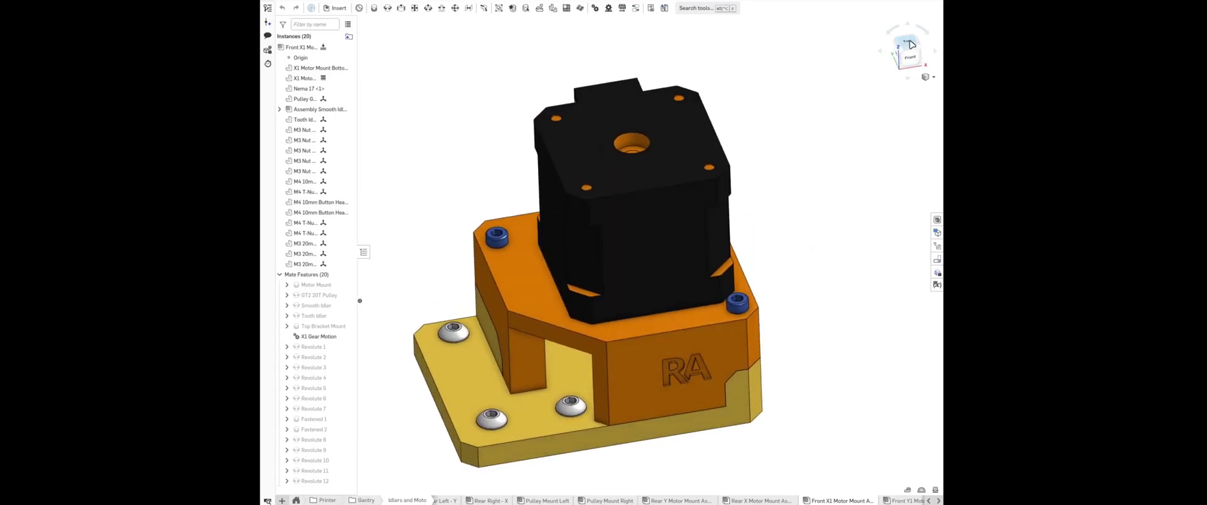
{"action": "left_click", "coordinate": [911, 44]}
{"action": "scroll", "coordinate": [739, 221], "scroll_direction": "up", "scroll_amount": 3}
{"action": "right_click_drag", "start_coordinate": [739, 221], "coordinate": [407, 175]}
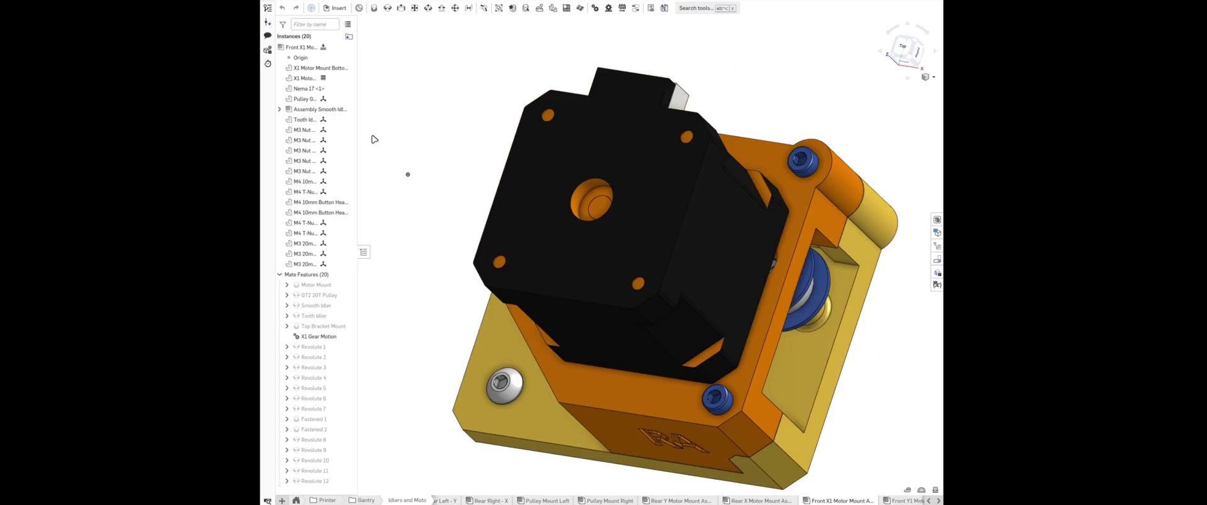
- Hide the Nema 17 motor and orange mount piece, then view the pulleys from top and isometric
{"action": "left_click", "coordinate": [347, 88]}
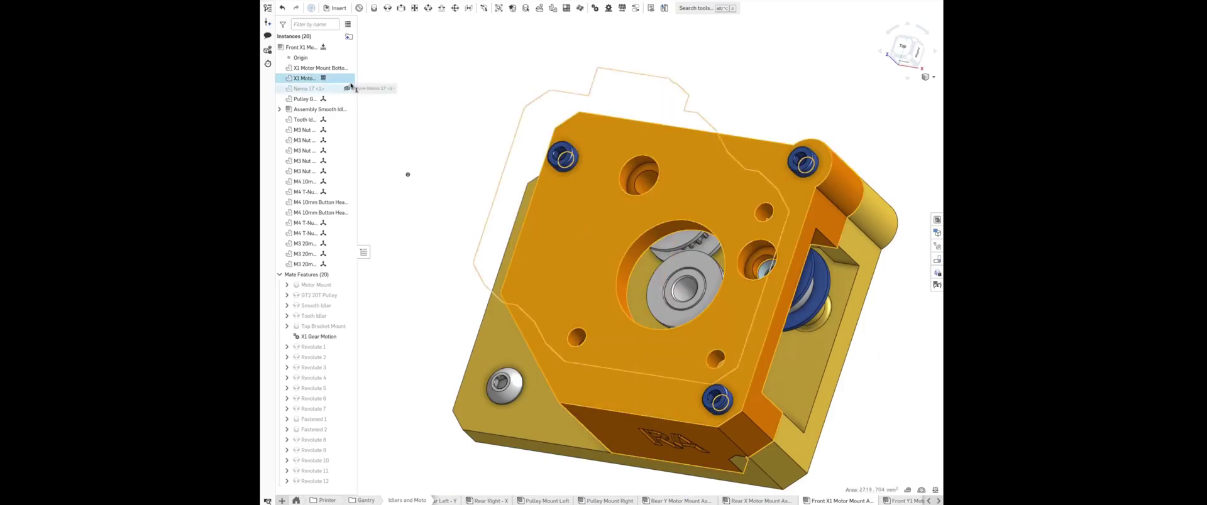
{"action": "left_click", "coordinate": [348, 78]}
{"action": "key", "text": "shift+5"}
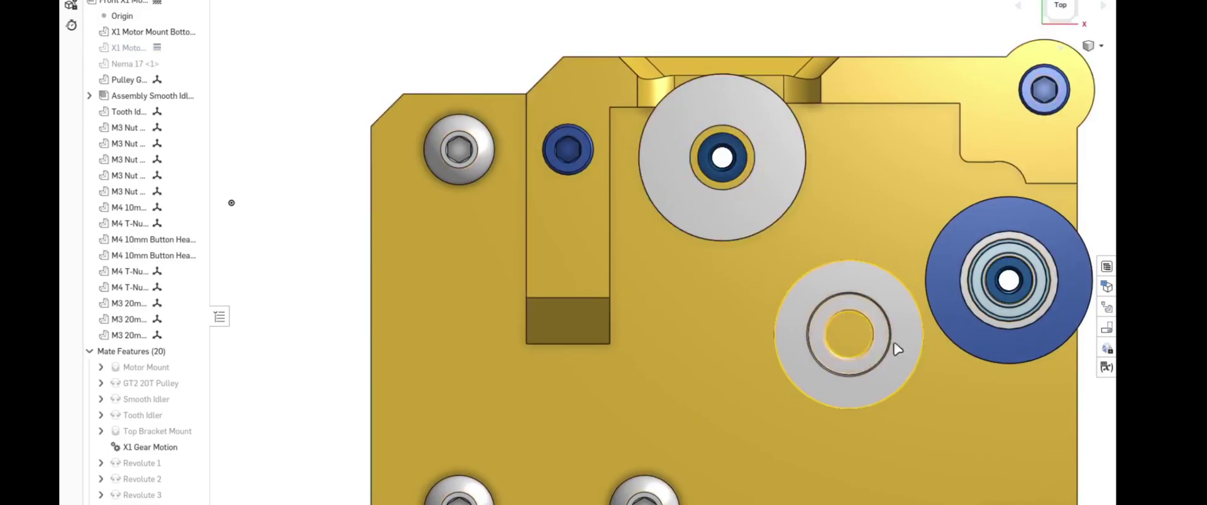
{"action": "key", "text": "shift+7"}
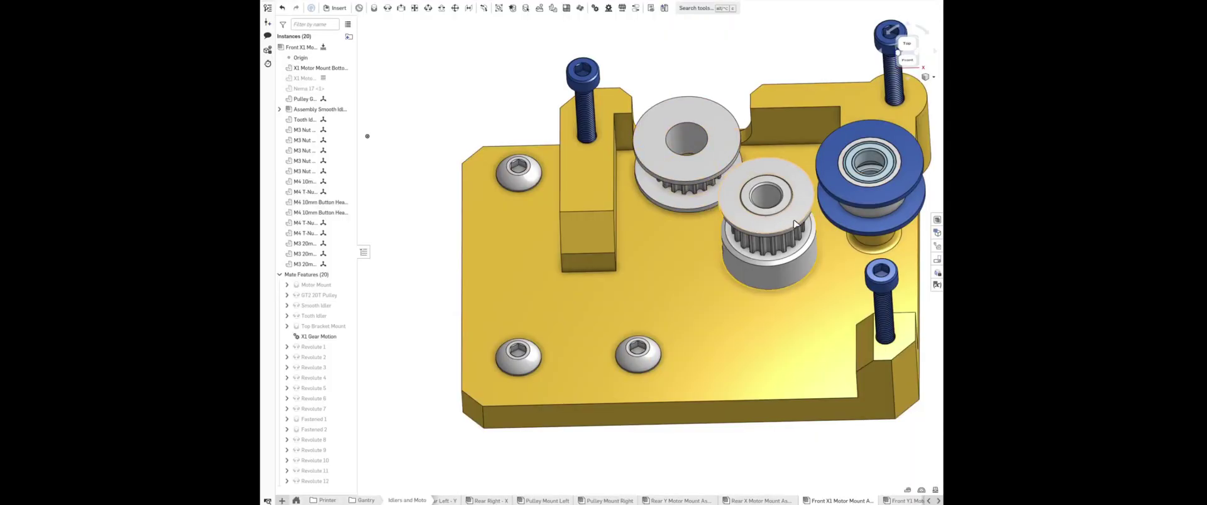
{"action": "key", "text": "shift+5"}
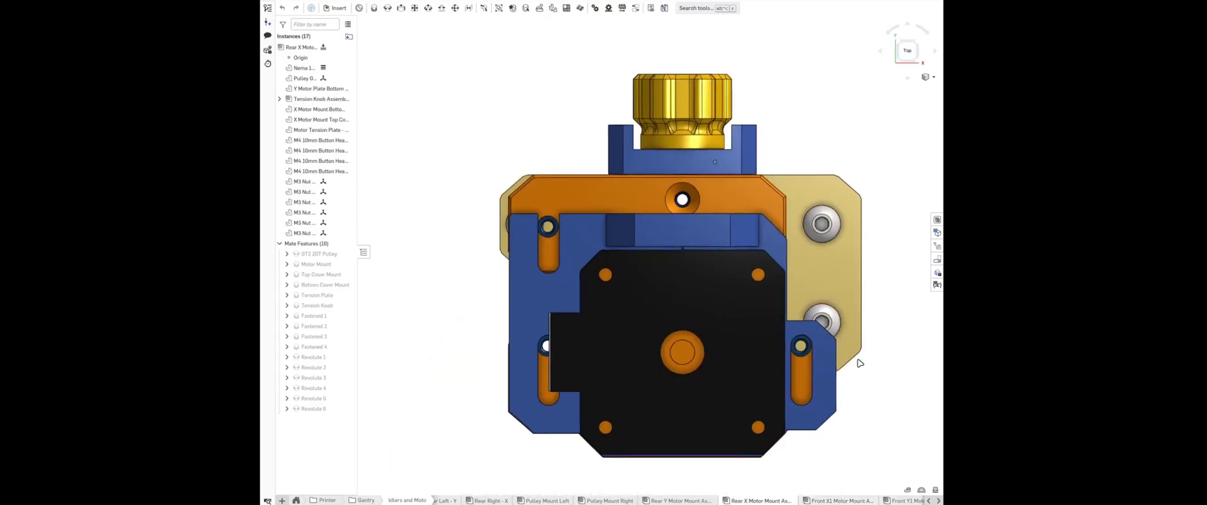
- Open the Rear X Motor Mount Assembly in top view and orbit around it and the full printer
{"action": "left_click", "coordinate": [911, 42]}
{"action": "left_click", "coordinate": [911, 43]}
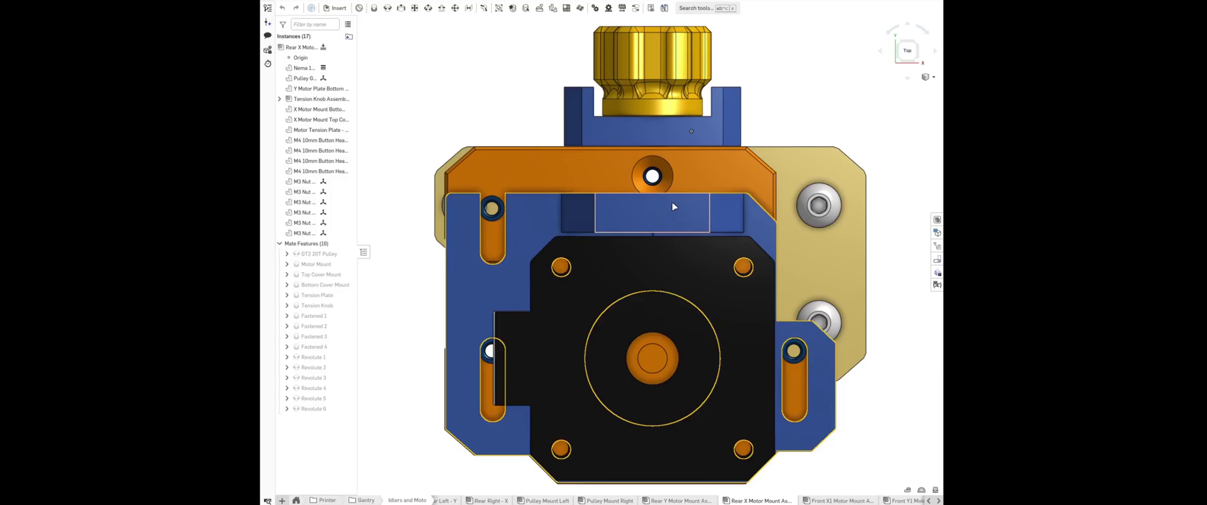
{"action": "mouse_move", "coordinate": [685, 269]}
{"action": "right_mouse_down"}
{"action": "mouse_move", "coordinate": [622, 335]}
{"action": "mouse_move", "coordinate": [496, 177]}
{"action": "right_mouse_up"}
{"action": "mouse_move", "coordinate": [528, 217]}
{"action": "right_mouse_down"}
{"action": "mouse_move", "coordinate": [545, 244]}
{"action": "mouse_move", "coordinate": [627, 227]}
{"action": "right_mouse_up"}
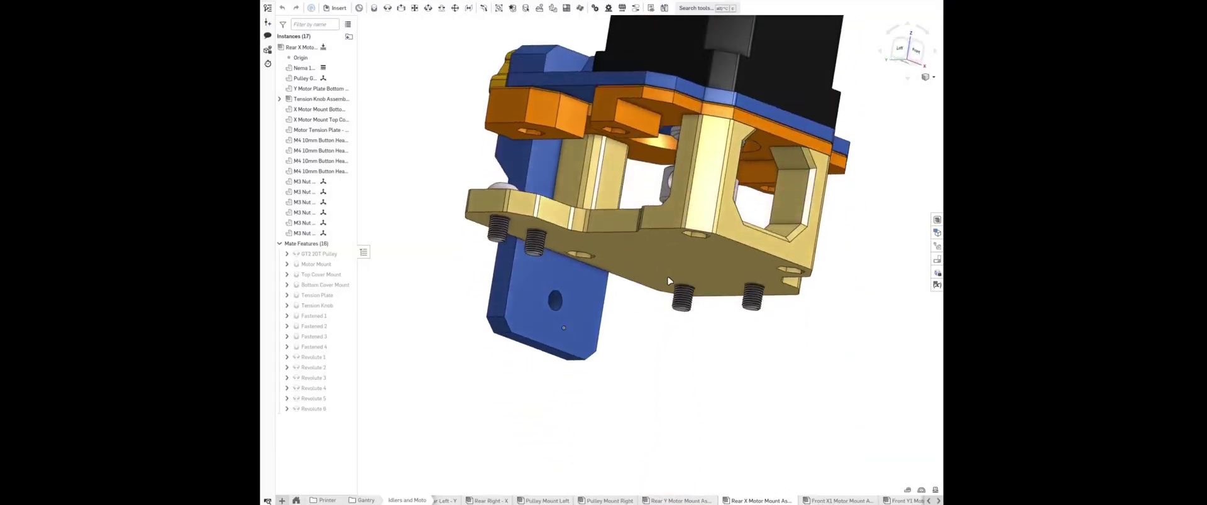
{"action": "mouse_move", "coordinate": [698, 212]}
{"action": "right_mouse_down"}
{"action": "mouse_move", "coordinate": [656, 162]}
{"action": "mouse_move", "coordinate": [644, 381]}
{"action": "mouse_move", "coordinate": [755, 267]}
{"action": "right_mouse_up"}
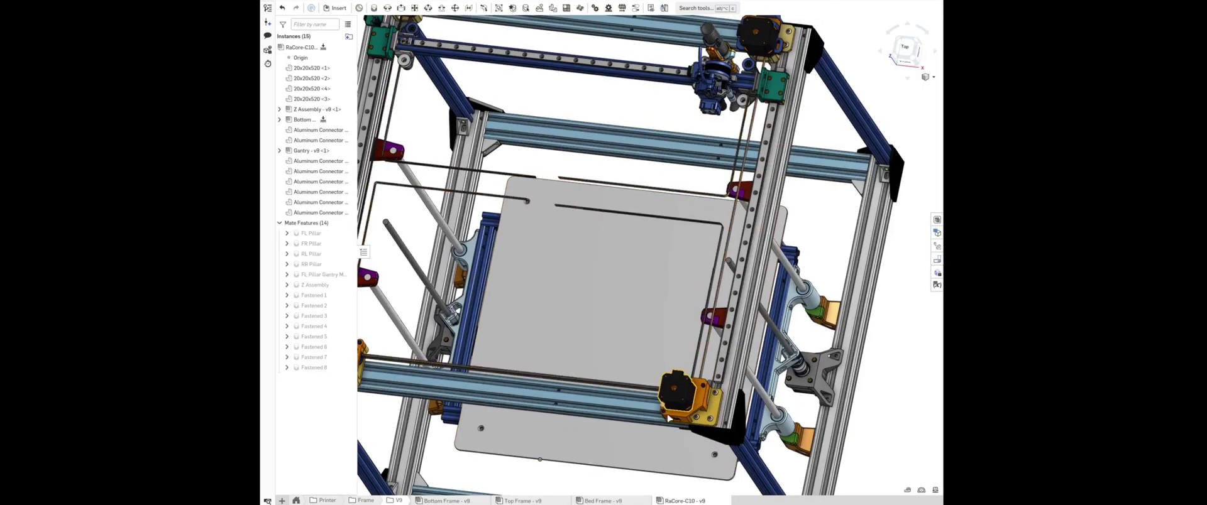
{"action": "right_click_drag", "start_coordinate": [730, 395], "coordinate": [795, 180]}
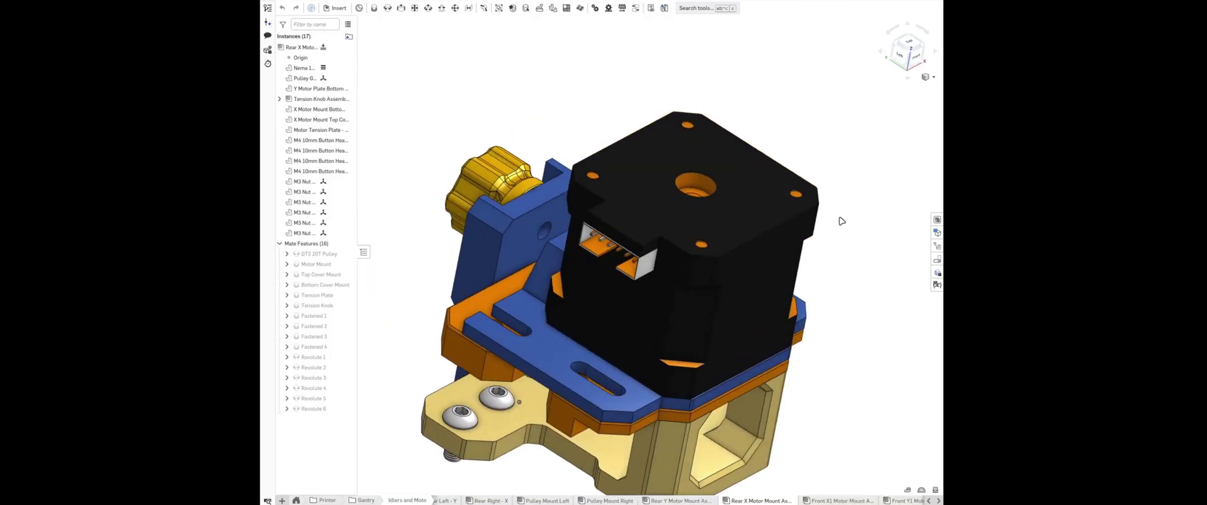
{"action": "right_click_drag", "start_coordinate": [842, 221], "coordinate": [814, 250]}
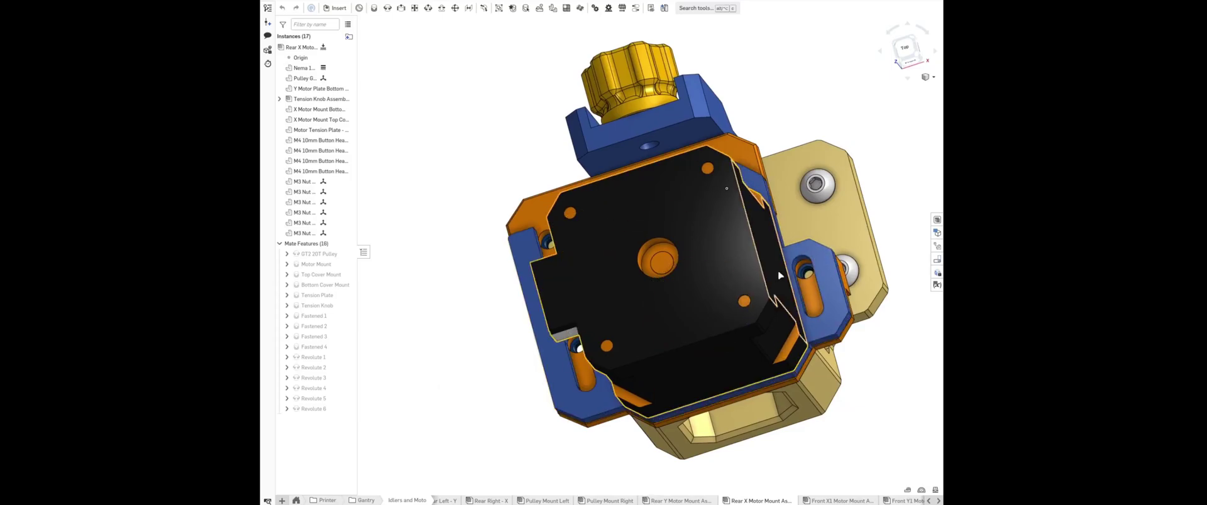
- Slide the Nema 17 motor to centre it in the blue and orange mount, then orbit to check
{"action": "left_click_drag", "start_coordinate": [780, 275], "coordinate": [811, 285]}
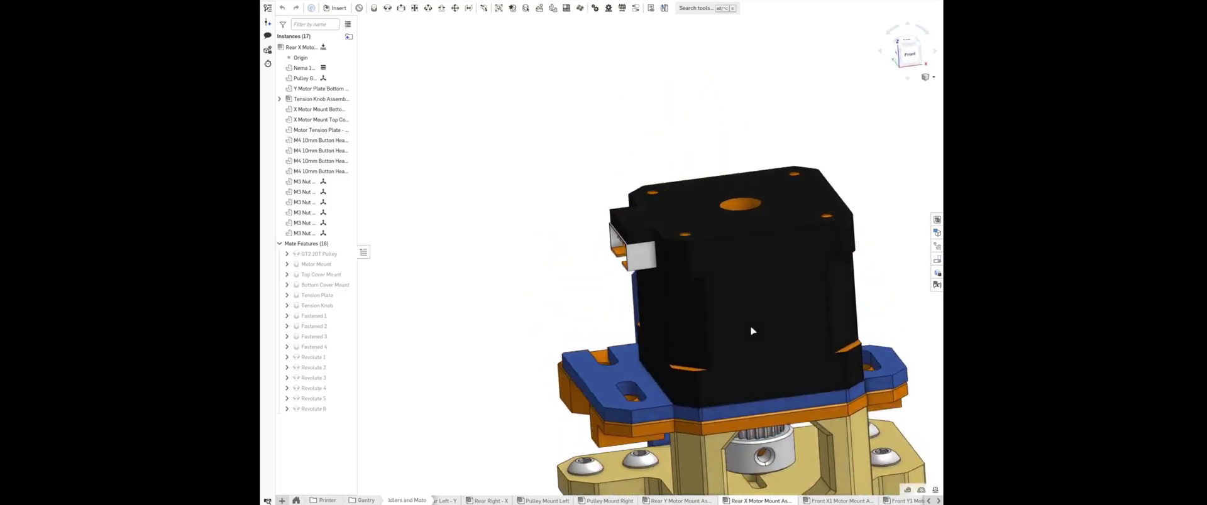
{"action": "mouse_move", "coordinate": [607, 290]}
{"action": "right_mouse_down"}
{"action": "mouse_move", "coordinate": [684, 171]}
{"action": "mouse_move", "coordinate": [614, 330]}
{"action": "right_mouse_up"}
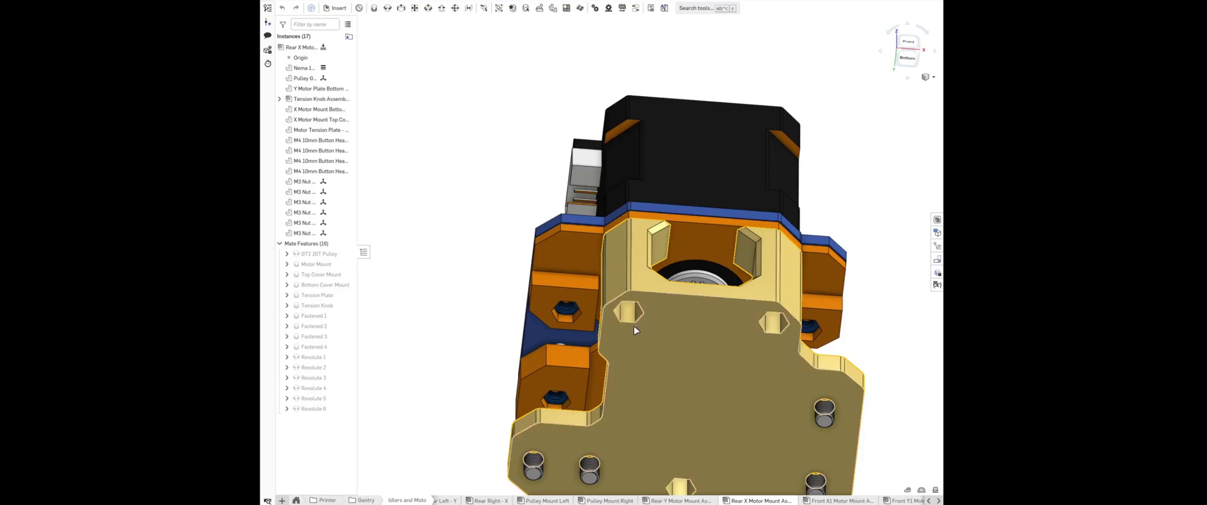
{"action": "right_click_drag", "start_coordinate": [633, 190], "coordinate": [633, 201]}
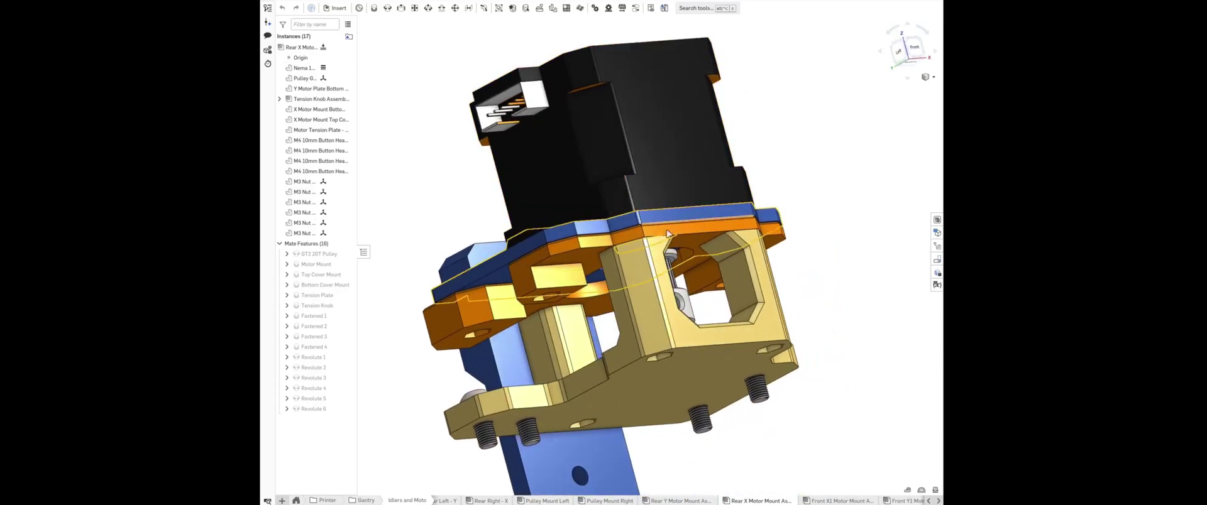
{"action": "left_click", "coordinate": [576, 502]}
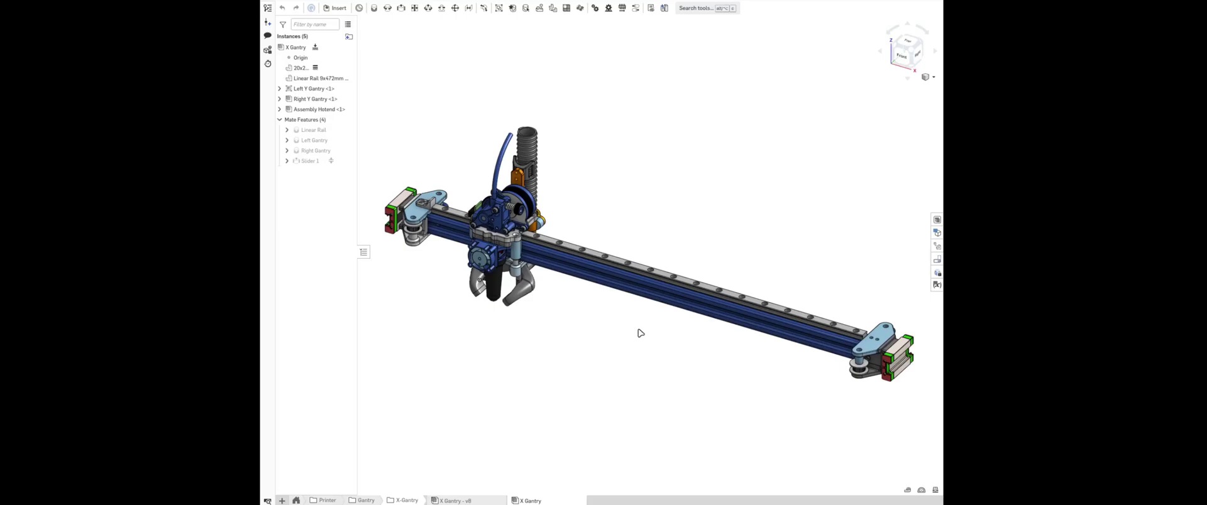
{"action": "mouse_move", "coordinate": [787, 375]}
{"action": "right_mouse_down"}
{"action": "mouse_move", "coordinate": [894, 401]}
{"action": "mouse_move", "coordinate": [849, 345]}
{"action": "mouse_move", "coordinate": [751, 383]}
{"action": "mouse_move", "coordinate": [654, 394]}
{"action": "right_mouse_up"}
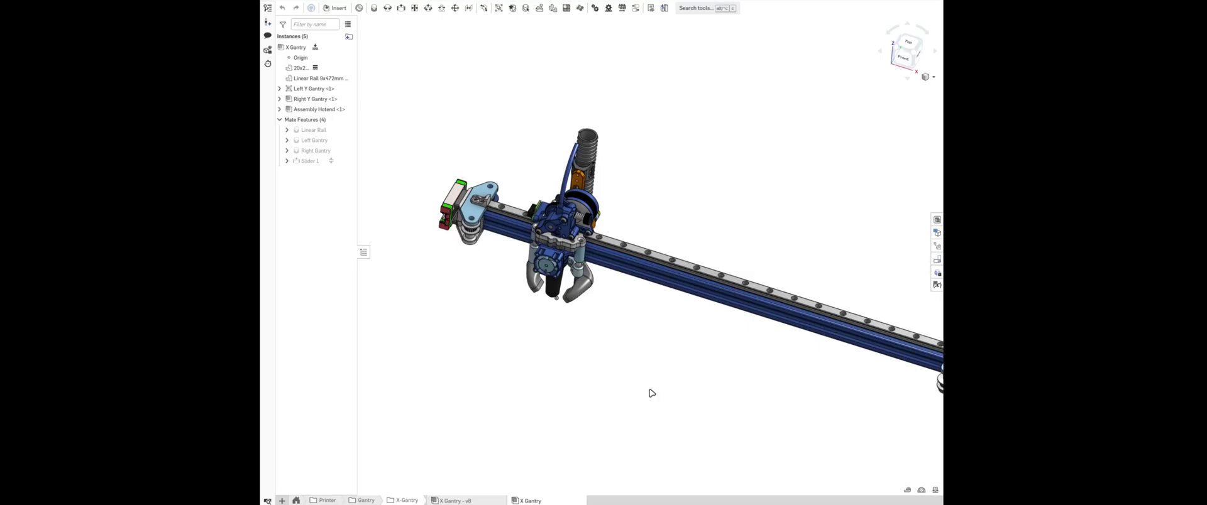
{"action": "left_click", "coordinate": [478, 501]}
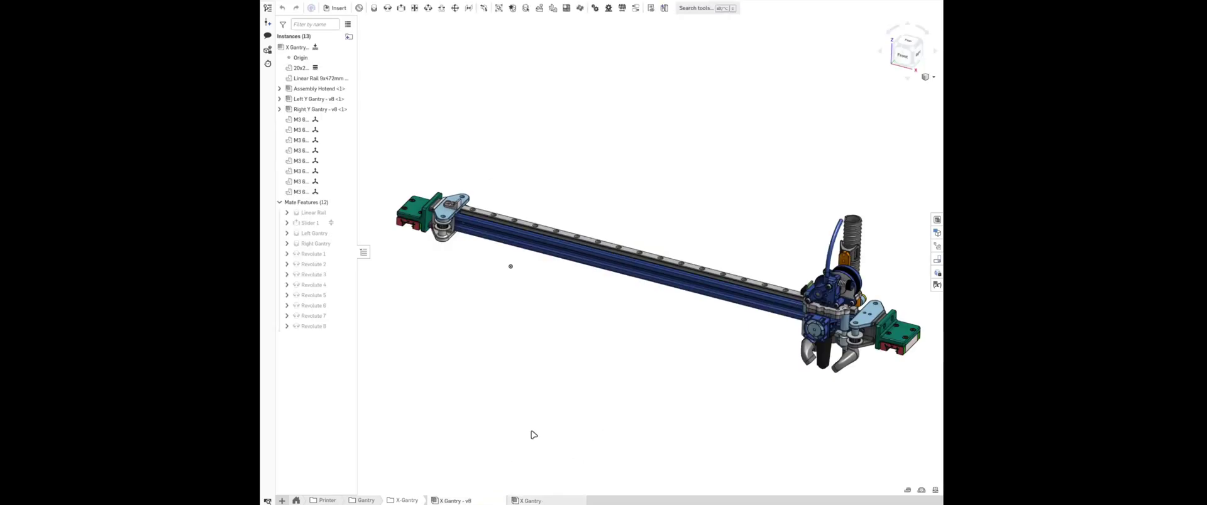
{"action": "middle_click_drag", "start_coordinate": [855, 434], "coordinate": [782, 433]}
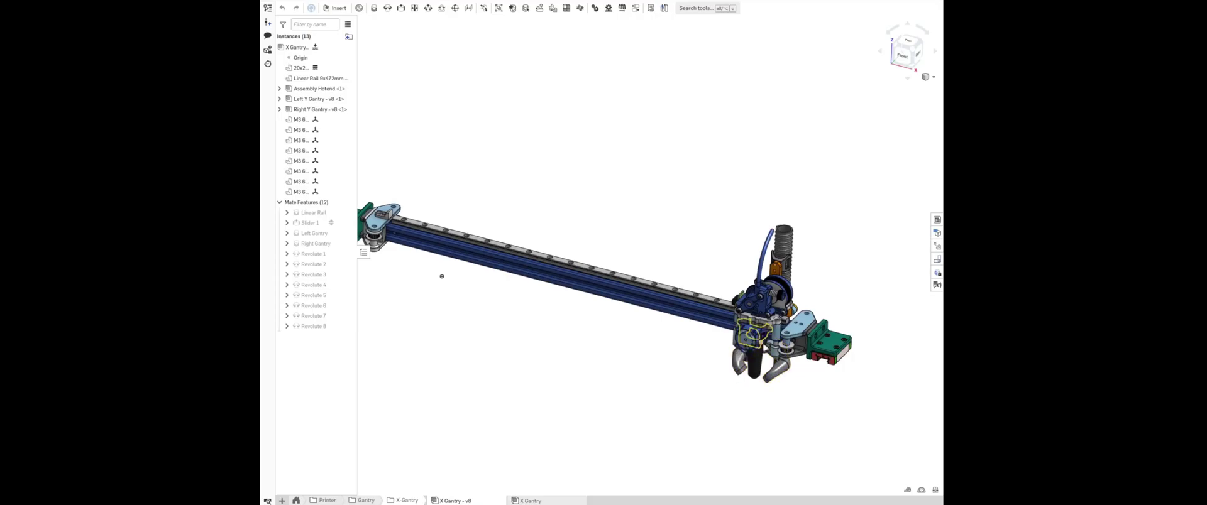
{"action": "scroll", "coordinate": [752, 330], "scroll_direction": "up", "scroll_amount": 5}
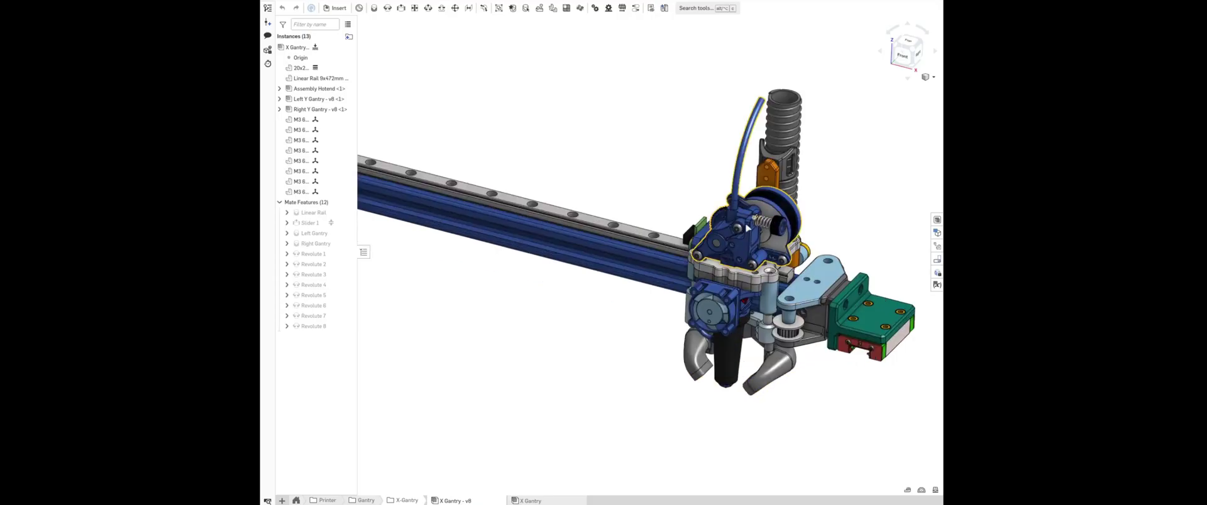
{"action": "left_click", "coordinate": [758, 330]}
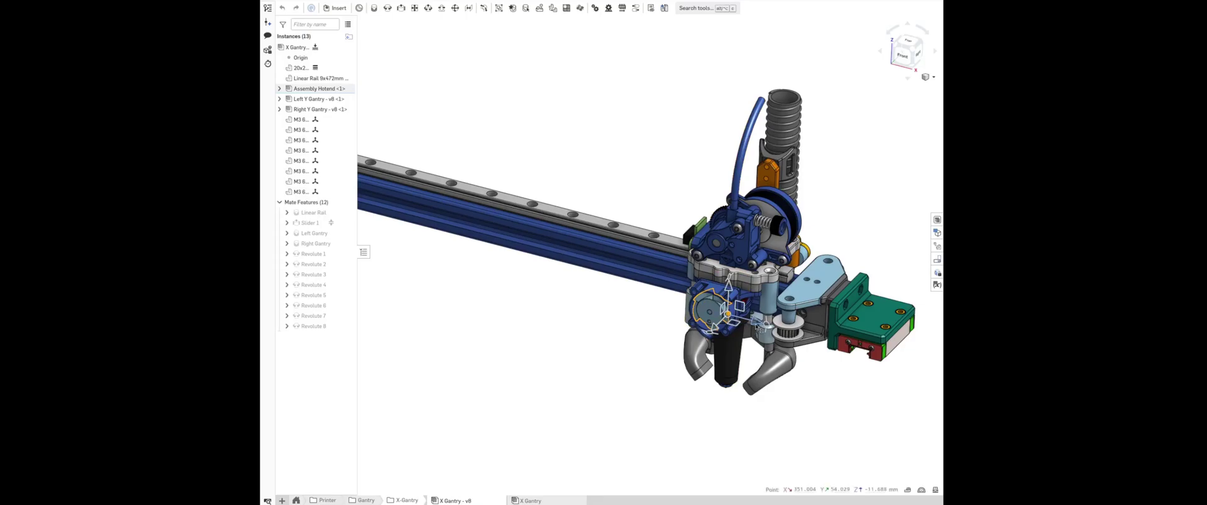
{"action": "left_click_drag", "start_coordinate": [759, 325], "coordinate": [582, 299]}
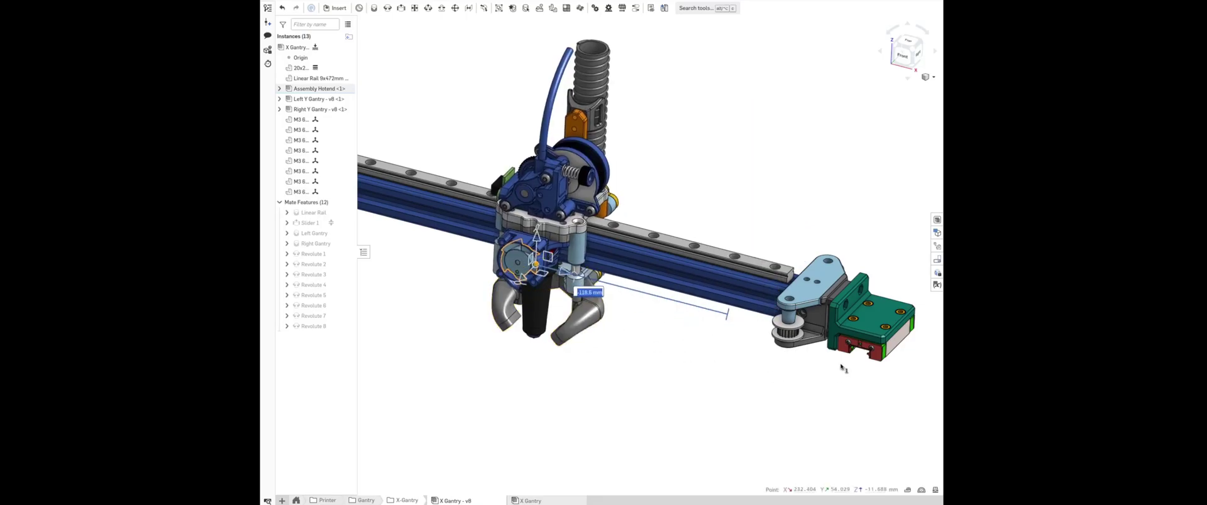
{"action": "middle_click_drag", "start_coordinate": [843, 368], "coordinate": [748, 383]}
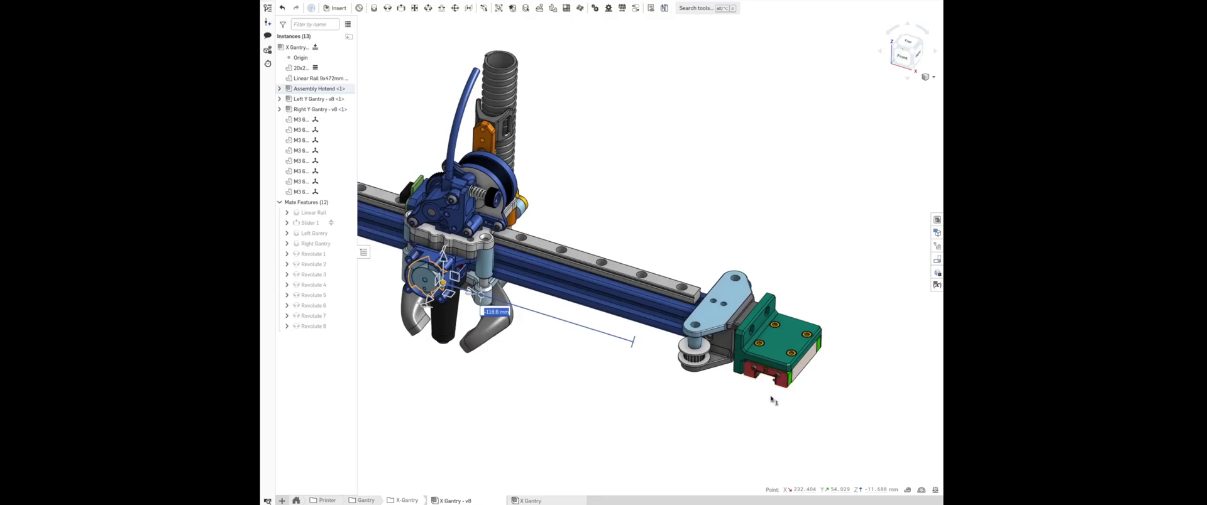
{"action": "right_click_drag", "start_coordinate": [773, 381], "coordinate": [783, 378]}
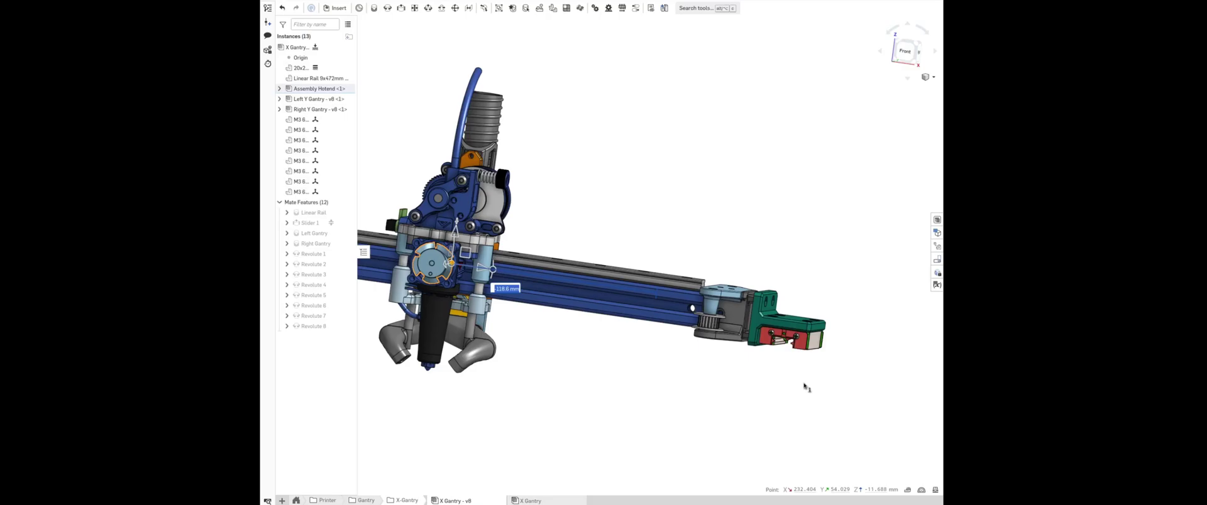
{"action": "right_click_drag", "start_coordinate": [794, 377], "coordinate": [794, 386]}
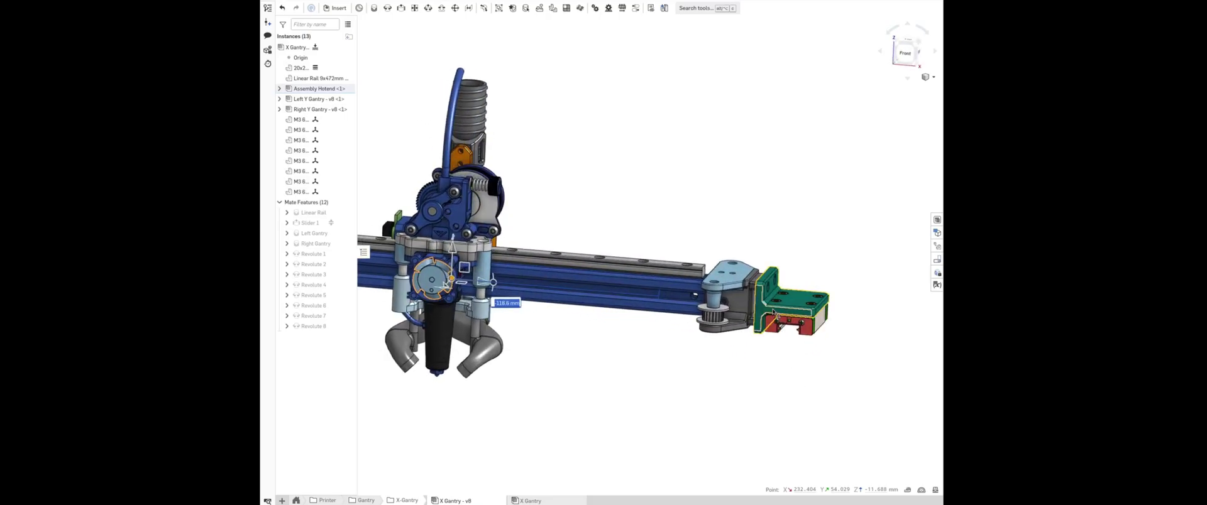
{"action": "scroll", "coordinate": [773, 313], "scroll_direction": "up", "scroll_amount": 3}
{"action": "scroll", "coordinate": [768, 314], "scroll_direction": "up", "scroll_amount": 1}
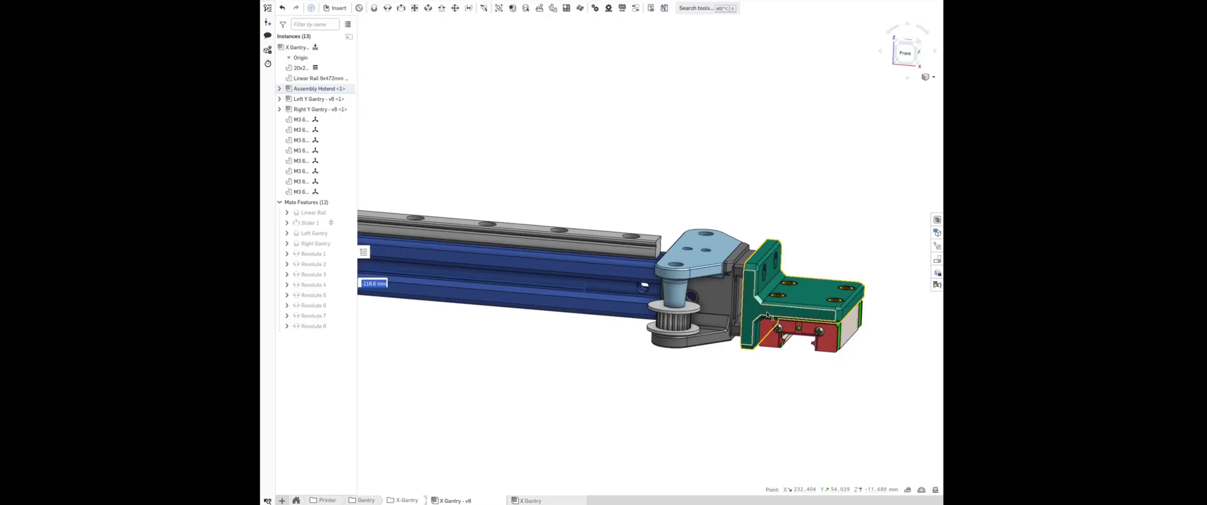
{"action": "left_click", "coordinate": [767, 314]}
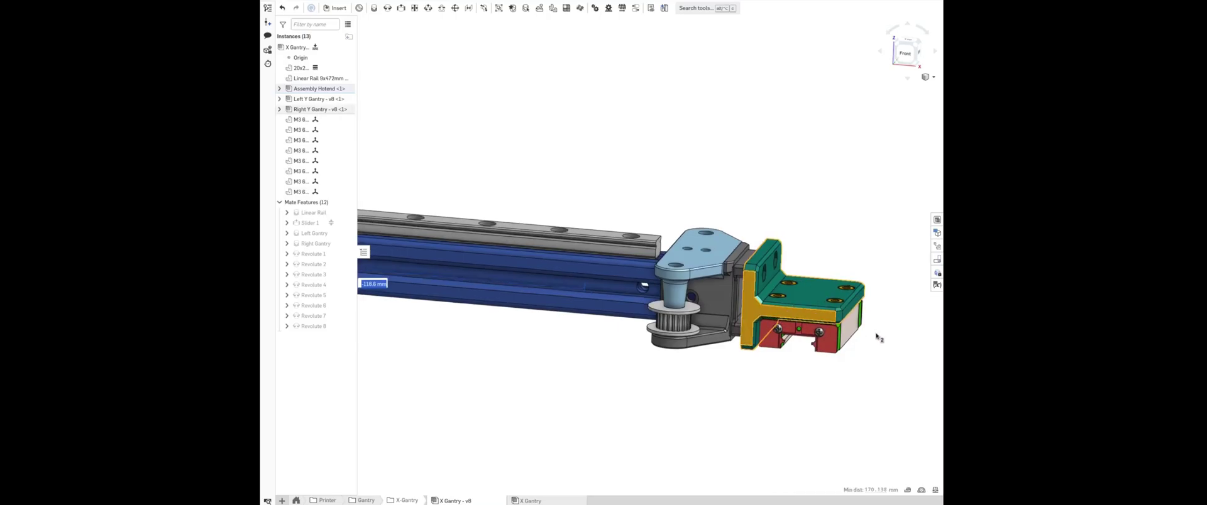
{"action": "right_click_drag", "start_coordinate": [877, 333], "coordinate": [882, 329]}
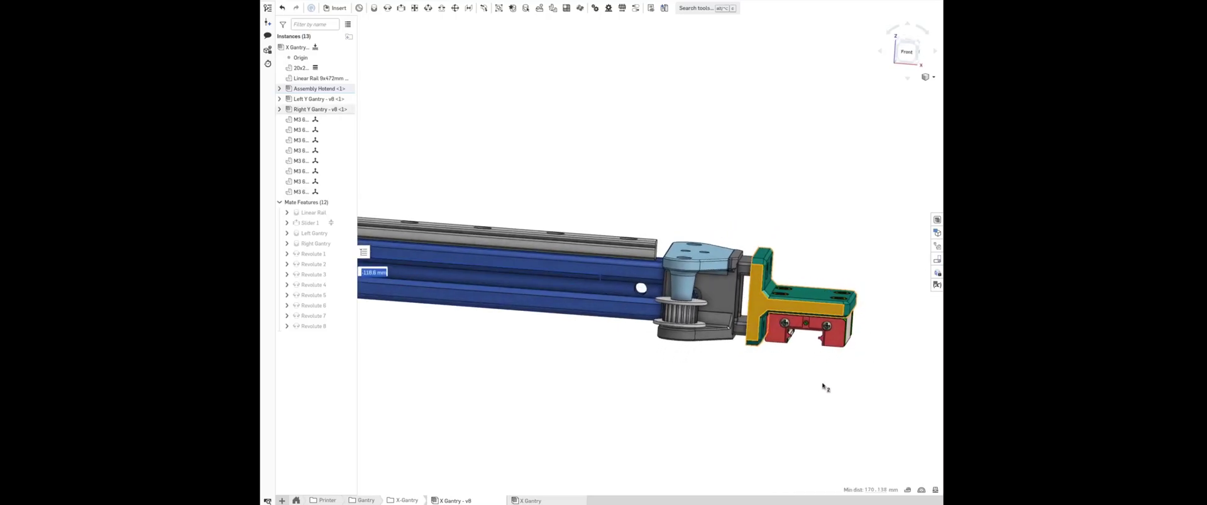
{"action": "mouse_move", "coordinate": [820, 388]}
{"action": "right_mouse_down"}
{"action": "mouse_move", "coordinate": [760, 398]}
{"action": "mouse_move", "coordinate": [752, 421]}
{"action": "right_mouse_up"}
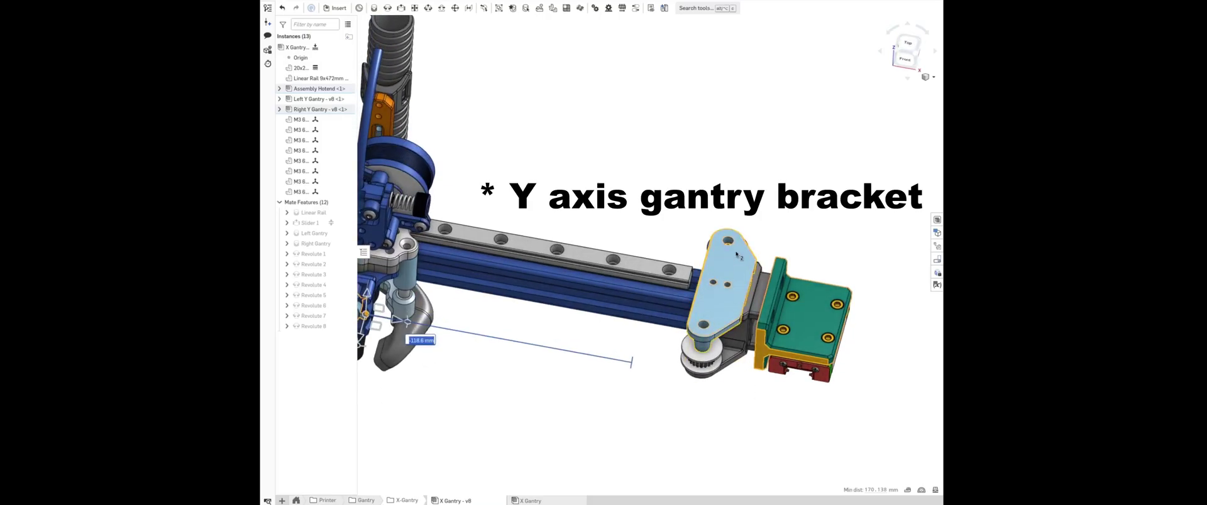
{"action": "middle_click_drag", "start_coordinate": [736, 254], "coordinate": [774, 248]}
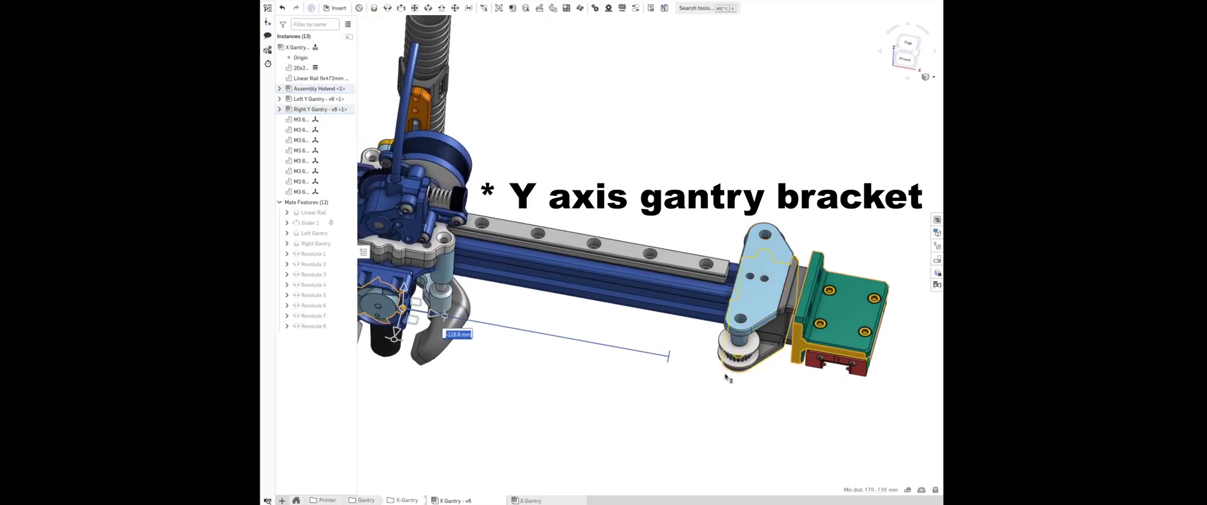
{"action": "mouse_move", "coordinate": [725, 379]}
{"action": "right_mouse_down"}
{"action": "mouse_move", "coordinate": [725, 404]}
{"action": "mouse_move", "coordinate": [722, 380]}
{"action": "right_mouse_up"}
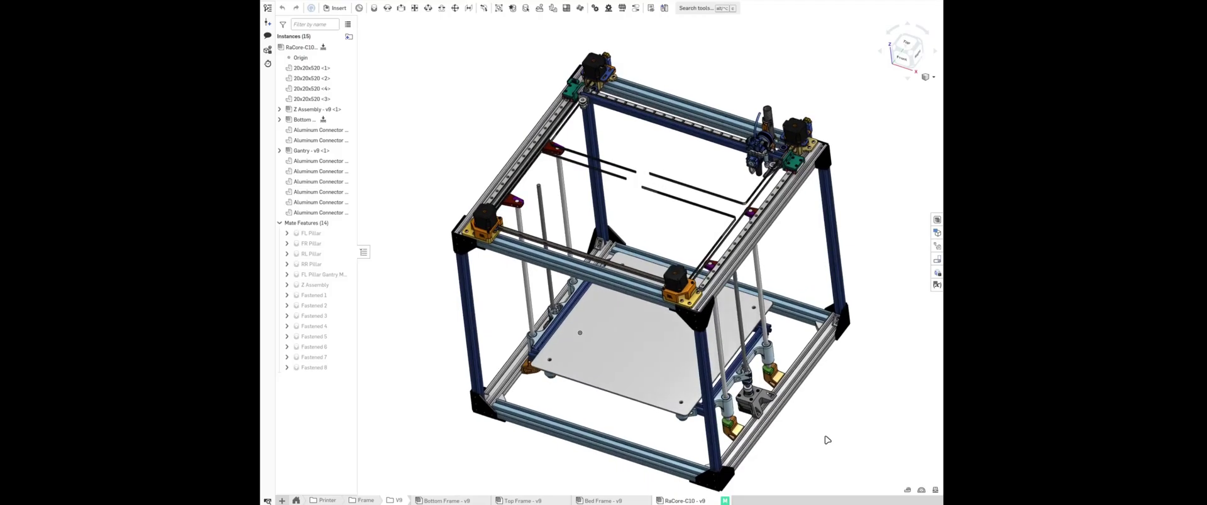
- Orbit and zoom the V7 RaCore-C10 from the Right view over its frame, bed and gantry
{"action": "mouse_move", "coordinate": [827, 440]}
{"action": "right_mouse_down"}
{"action": "mouse_move", "coordinate": [854, 421]}
{"action": "mouse_move", "coordinate": [892, 428]}
{"action": "right_mouse_up"}
{"action": "left_click", "coordinate": [909, 50]}
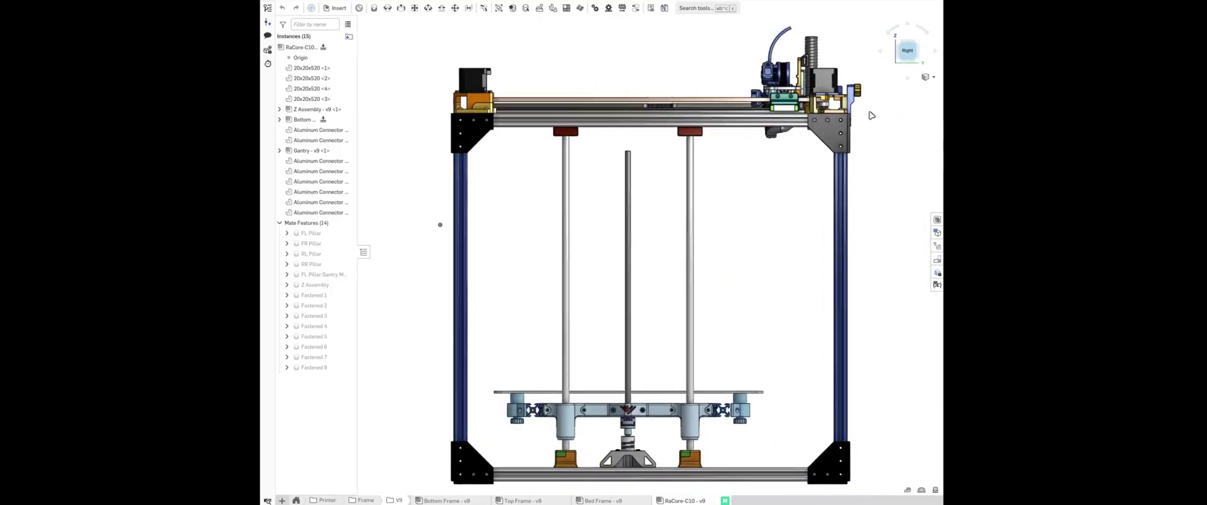
{"action": "mouse_move", "coordinate": [786, 271]}
{"action": "right_mouse_down"}
{"action": "mouse_move", "coordinate": [773, 329]}
{"action": "mouse_move", "coordinate": [784, 277]}
{"action": "mouse_move", "coordinate": [732, 368]}
{"action": "mouse_move", "coordinate": [740, 397]}
{"action": "right_mouse_up"}
{"action": "middle_click_drag", "start_coordinate": [739, 396], "coordinate": [696, 408]}
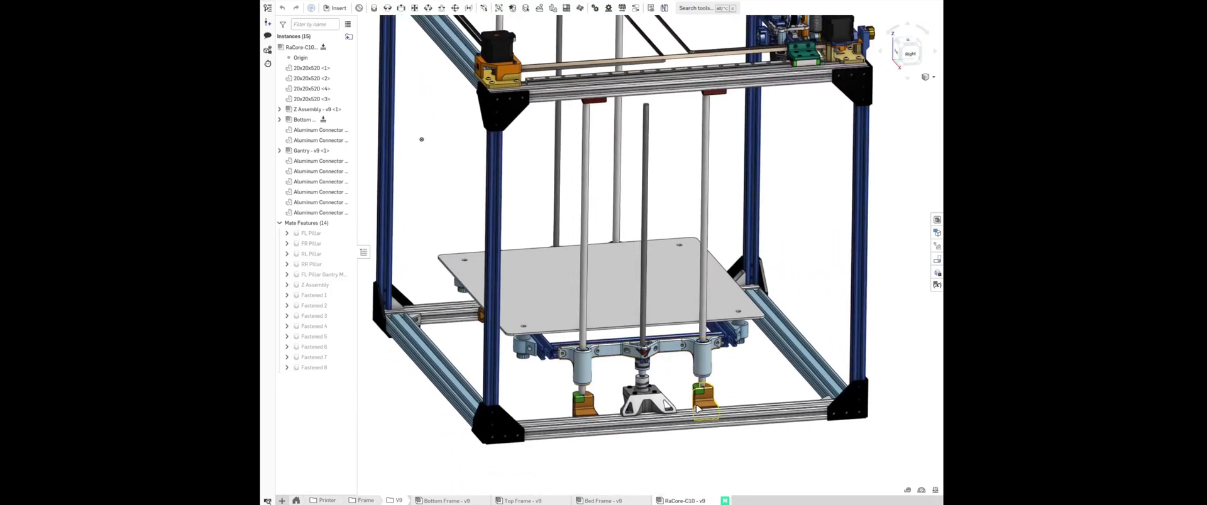
{"action": "scroll", "coordinate": [706, 406], "scroll_direction": "up", "scroll_amount": 3}
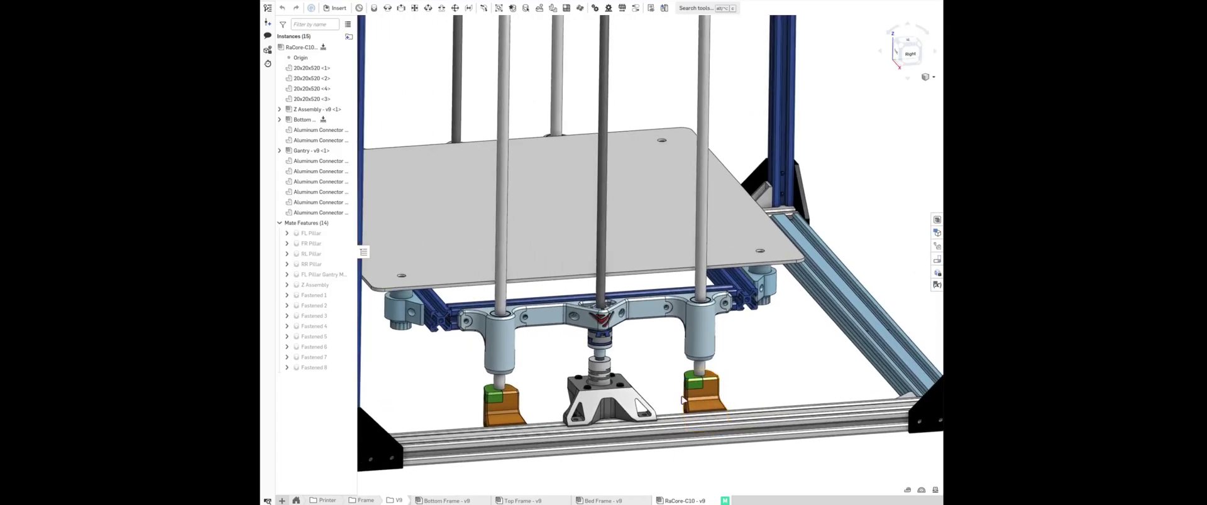
{"action": "right_click_drag", "start_coordinate": [705, 397], "coordinate": [708, 288]}
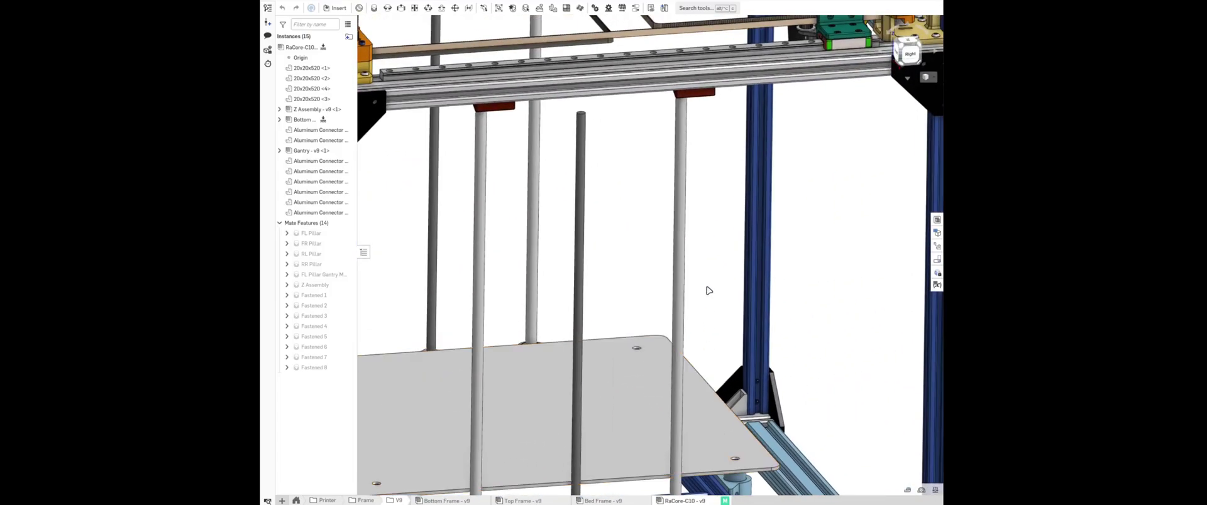
{"action": "scroll", "coordinate": [707, 288], "scroll_direction": "up", "scroll_amount": 2}
{"action": "scroll", "coordinate": [707, 288], "scroll_direction": "up", "scroll_amount": 2}
{"action": "right_click_drag", "start_coordinate": [735, 234], "coordinate": [708, 273]}
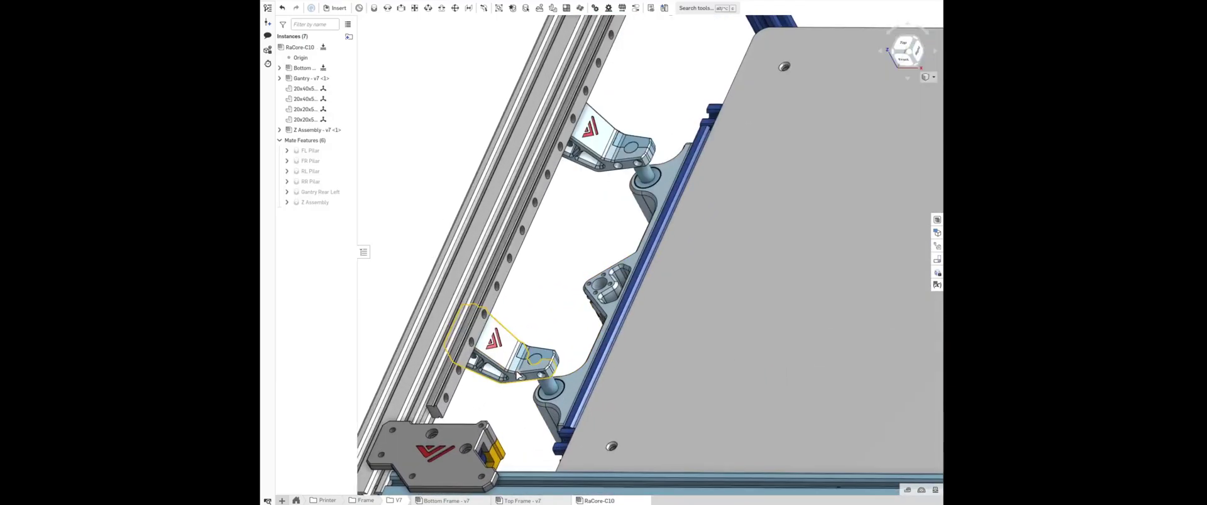
{"action": "scroll", "coordinate": [489, 364], "scroll_direction": "down", "scroll_amount": 2}
{"action": "scroll", "coordinate": [503, 371], "scroll_direction": "down", "scroll_amount": 2}
{"action": "scroll", "coordinate": [566, 384], "scroll_direction": "up", "scroll_amount": 3}
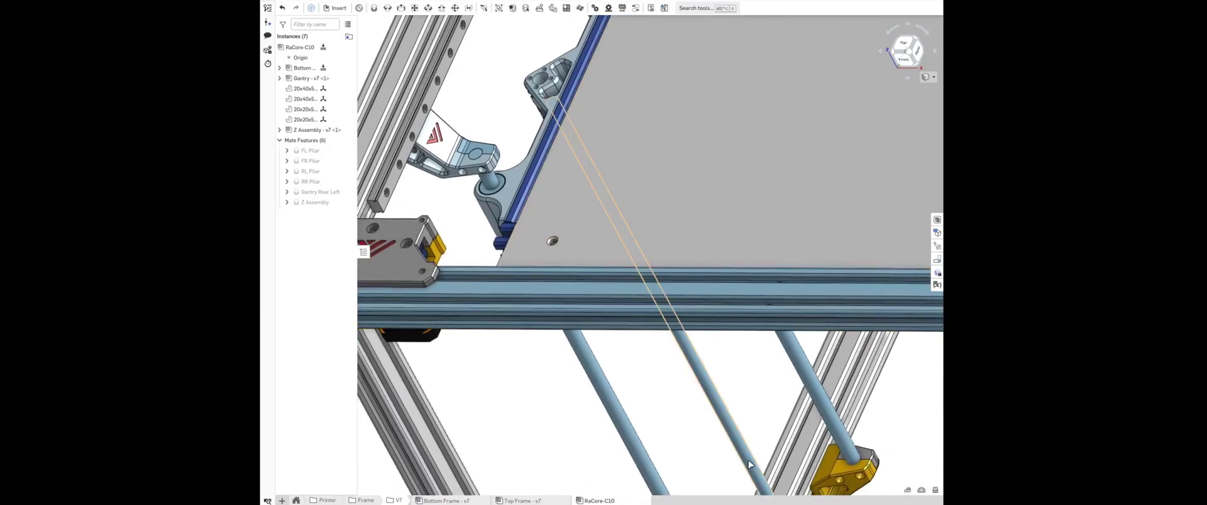
{"action": "scroll", "coordinate": [586, 388], "scroll_direction": "up", "scroll_amount": 3}
{"action": "middle_click_drag", "start_coordinate": [701, 432], "coordinate": [746, 312]}
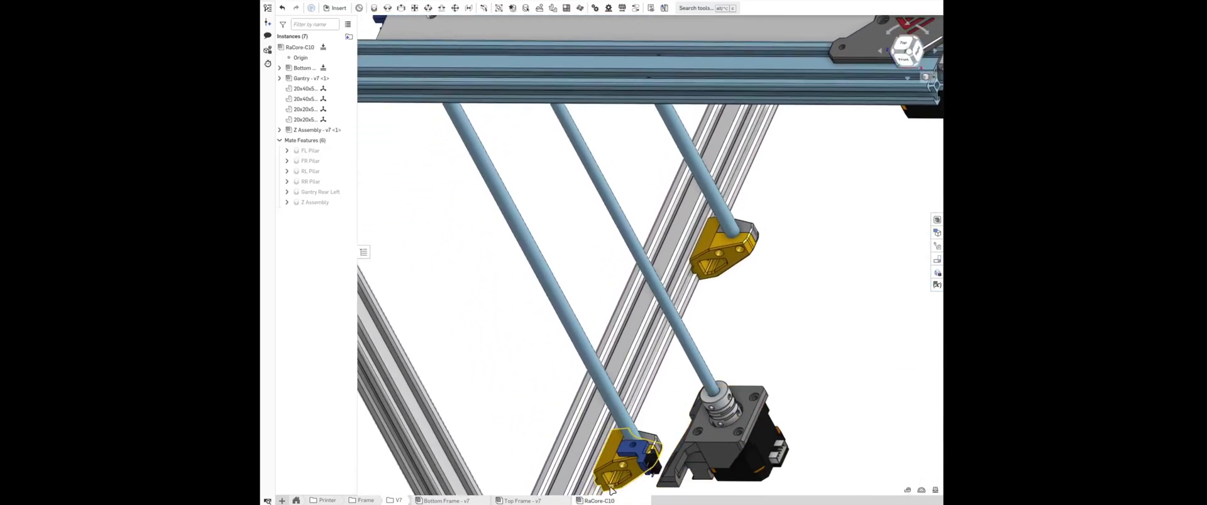
{"action": "right_click_drag", "start_coordinate": [594, 478], "coordinate": [627, 459]}
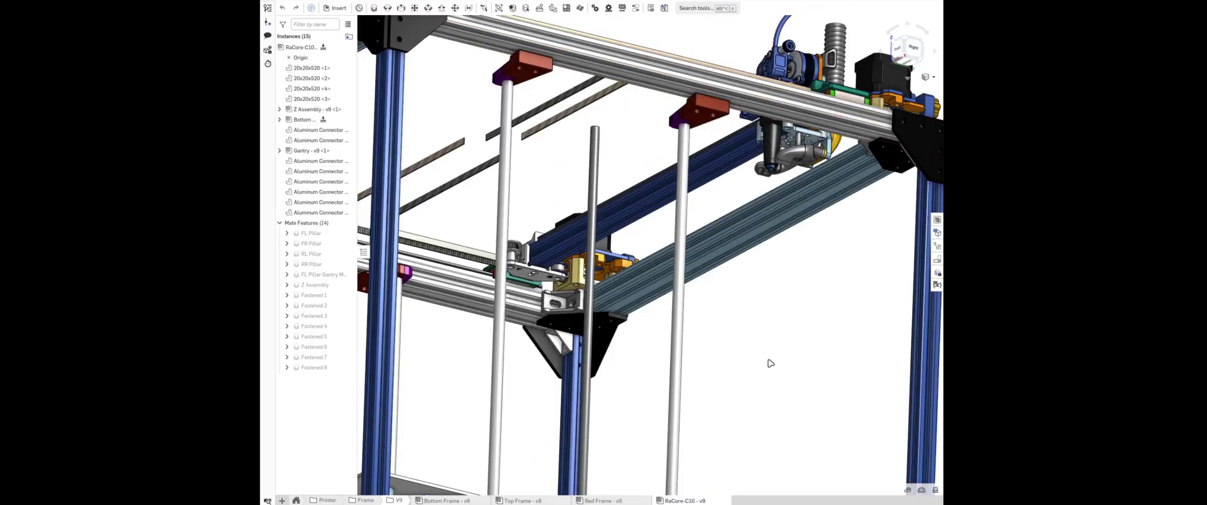
- Select the four Z lead screws to check them, then deselect and orbit to a three-quarter view
{"action": "middle_click_drag", "start_coordinate": [771, 363], "coordinate": [773, 320]}
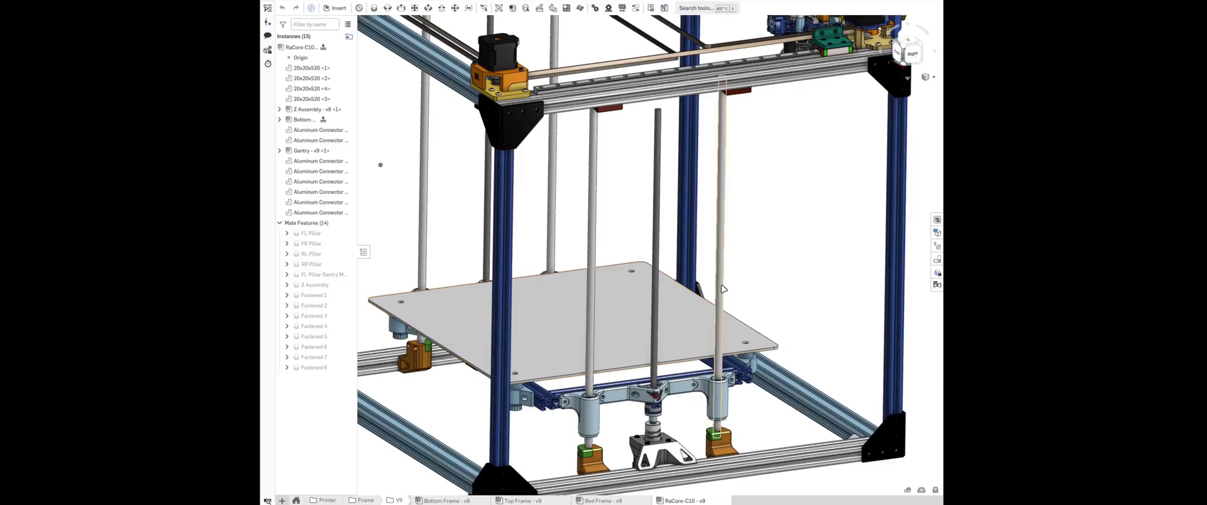
{"action": "left_click", "coordinate": [722, 290]}
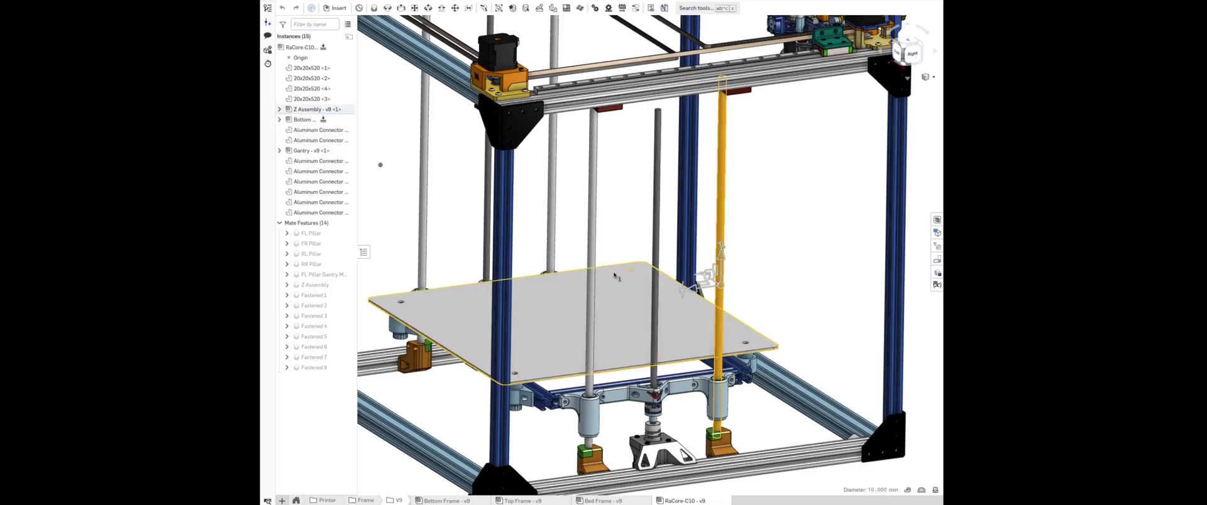
{"action": "left_click", "coordinate": [591, 271]}
{"action": "left_click", "coordinate": [554, 234]}
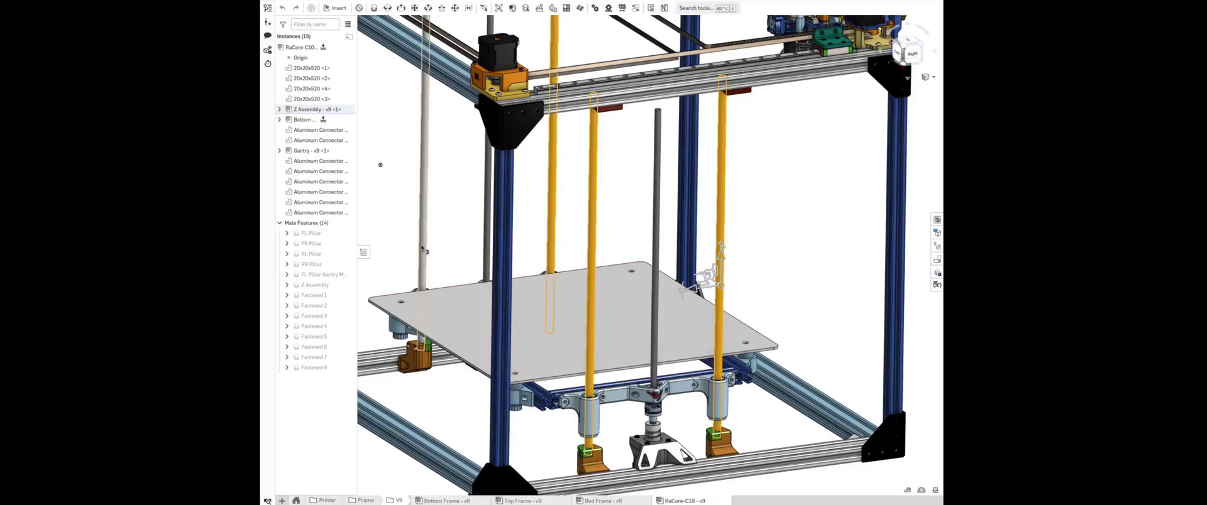
{"action": "left_click", "coordinate": [423, 188]}
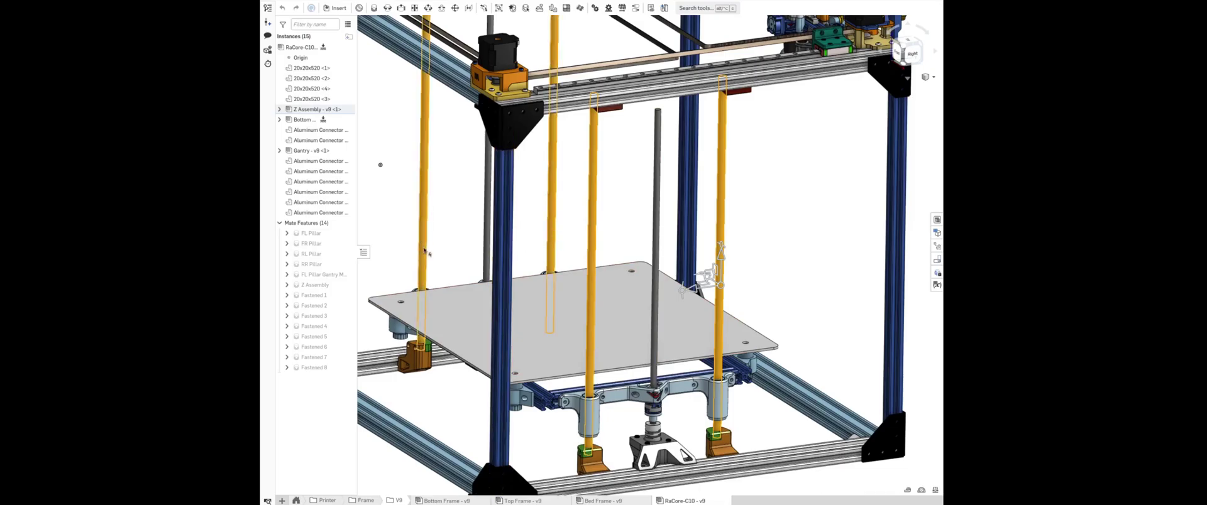
{"action": "left_click", "coordinate": [803, 277]}
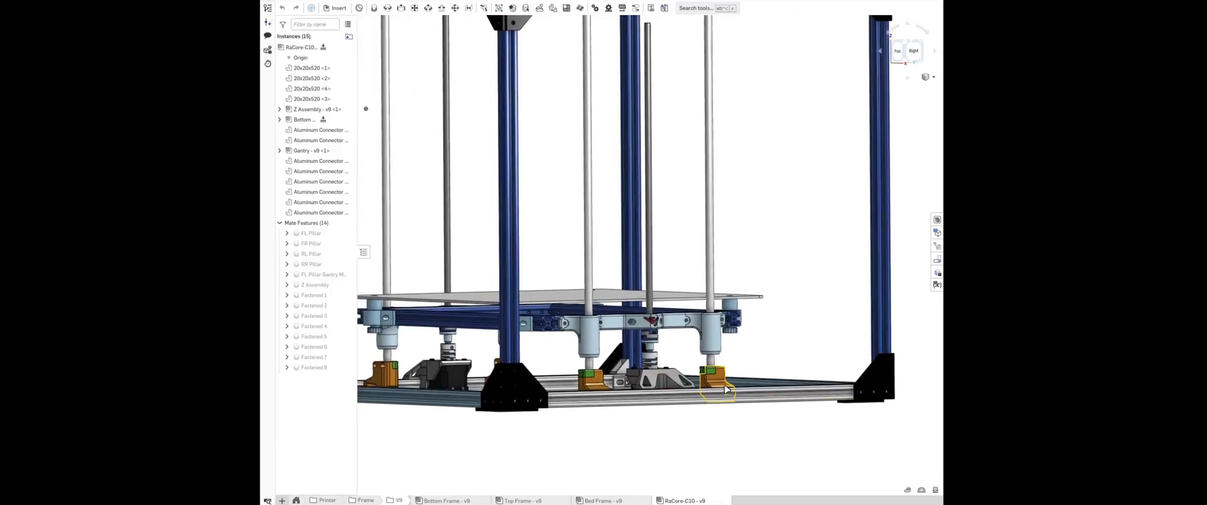
{"action": "right_click_drag", "start_coordinate": [719, 362], "coordinate": [833, 339]}
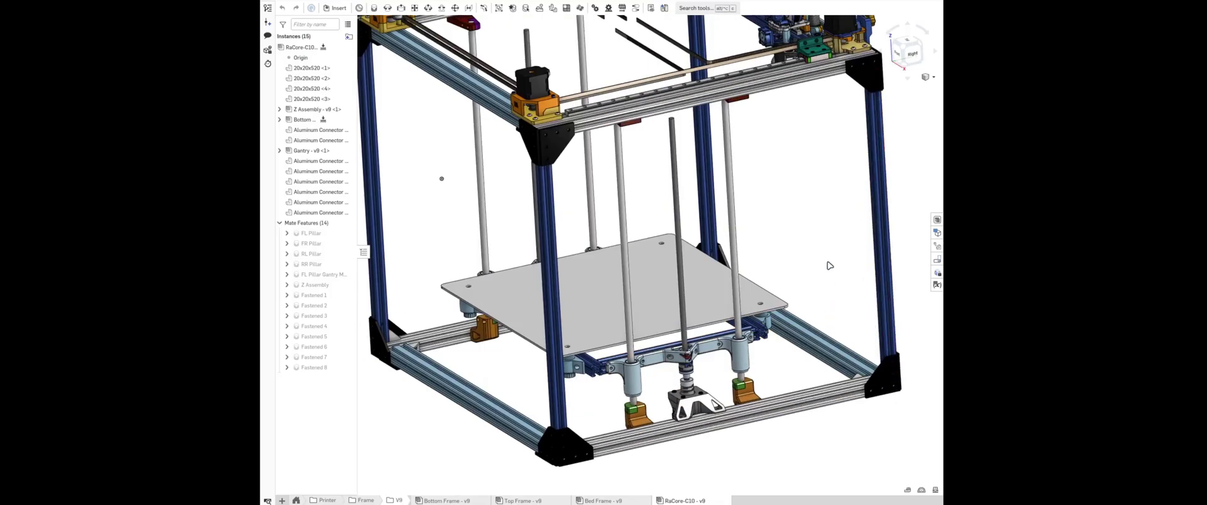
{"action": "scroll", "coordinate": [811, 265], "scroll_direction": "down", "scroll_amount": 3}
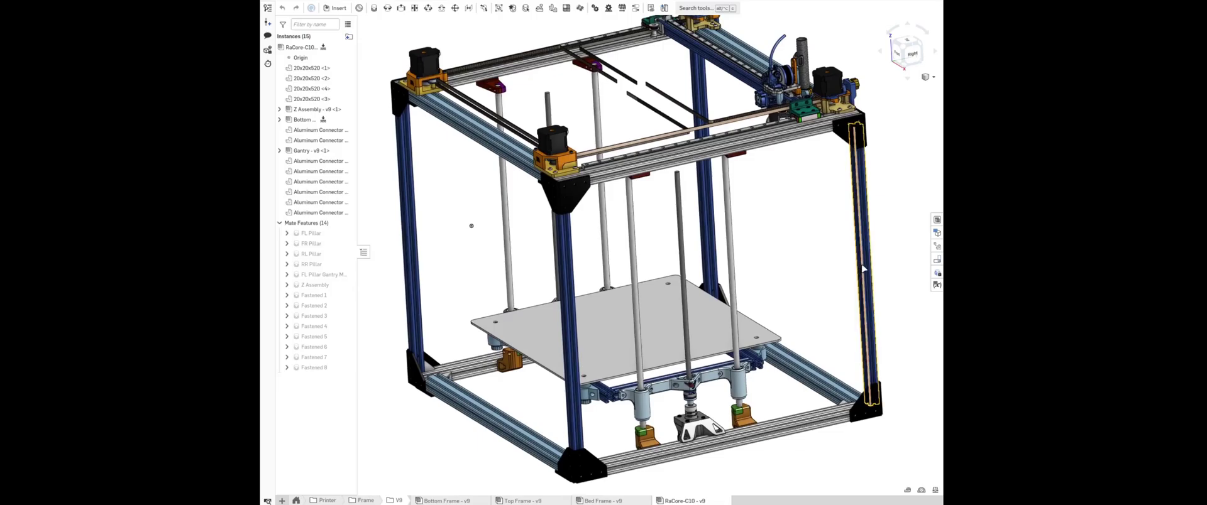
{"action": "left_click", "coordinate": [863, 269]}
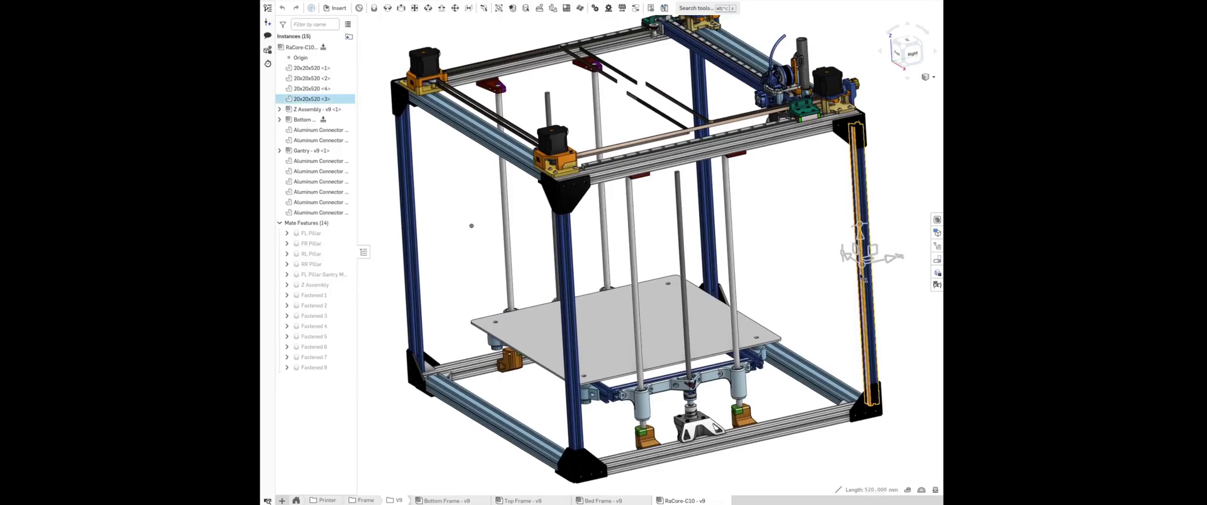
{"action": "left_click", "coordinate": [707, 263]}
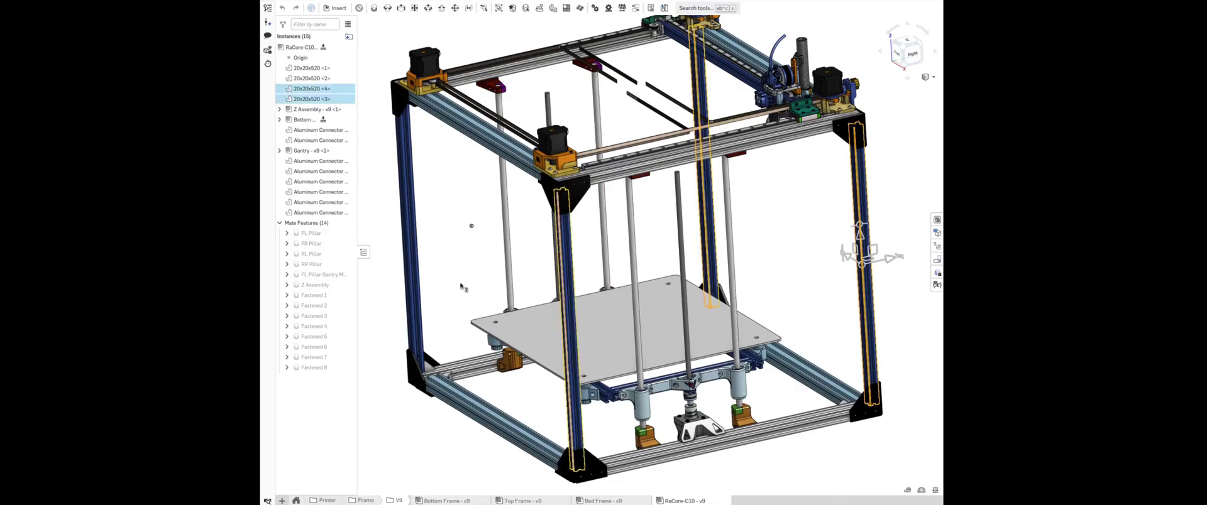
{"action": "left_click", "coordinate": [412, 283]}
{"action": "left_click", "coordinate": [573, 328]}
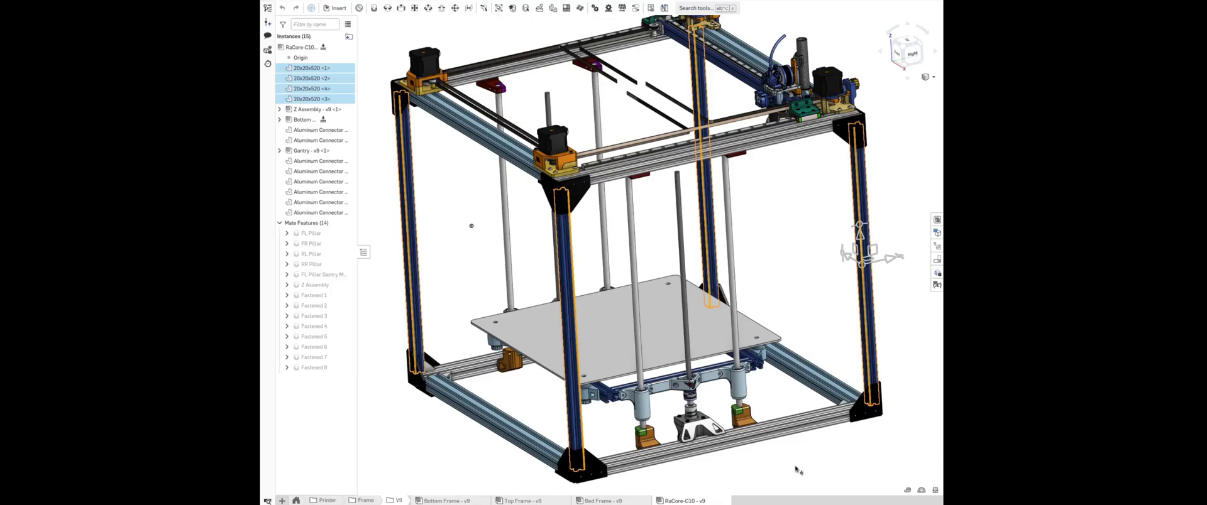
{"action": "left_click", "coordinate": [798, 470]}
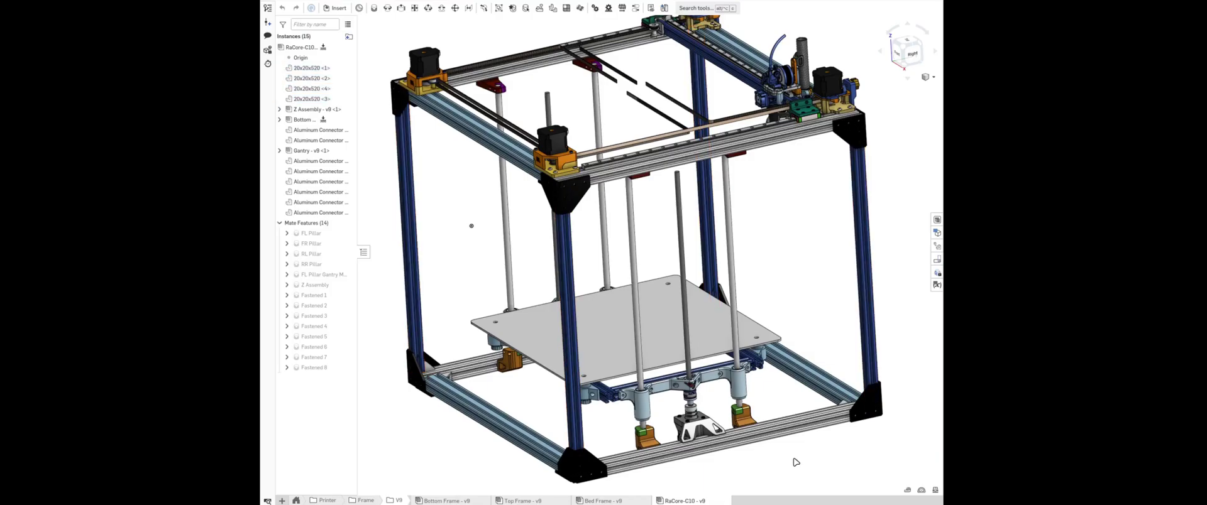
{"action": "scroll", "coordinate": [768, 374], "scroll_direction": "down", "scroll_amount": 2}
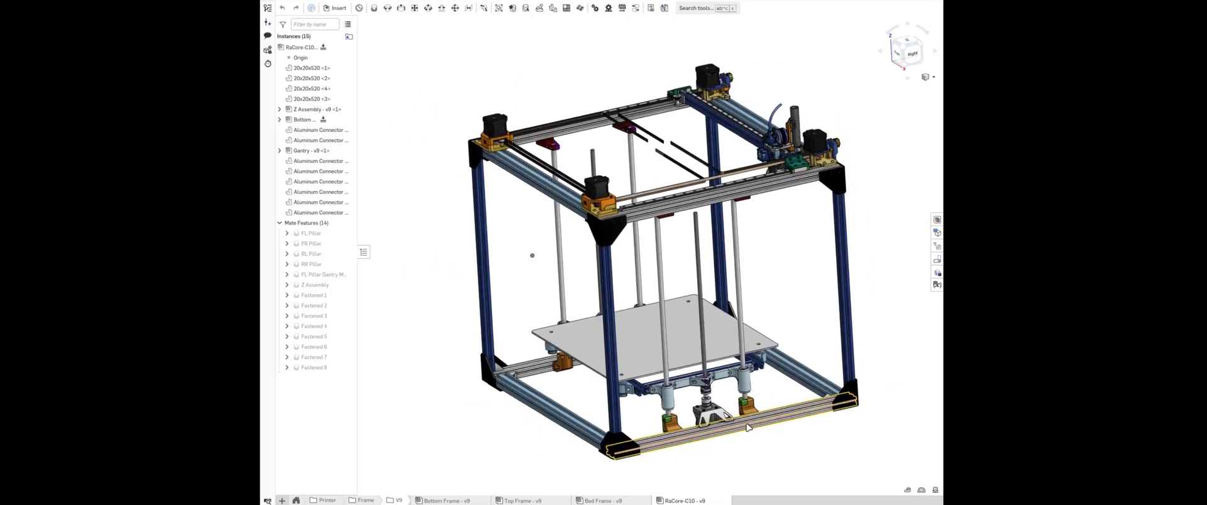
{"action": "left_click", "coordinate": [906, 44]}
{"action": "scroll", "coordinate": [849, 232], "scroll_direction": "down", "scroll_amount": 2}
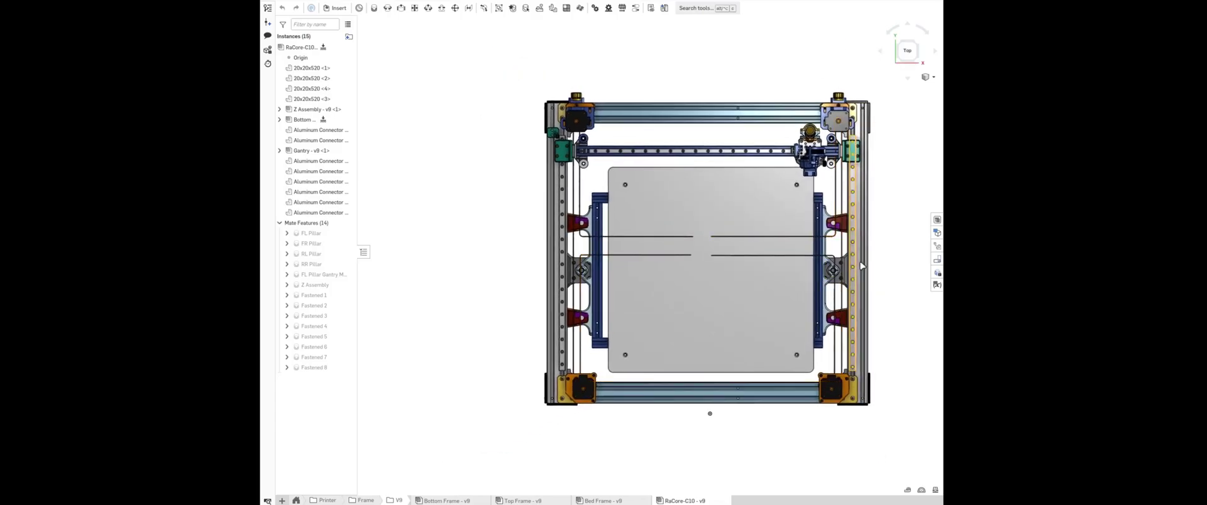
{"action": "left_click", "coordinate": [865, 277]}
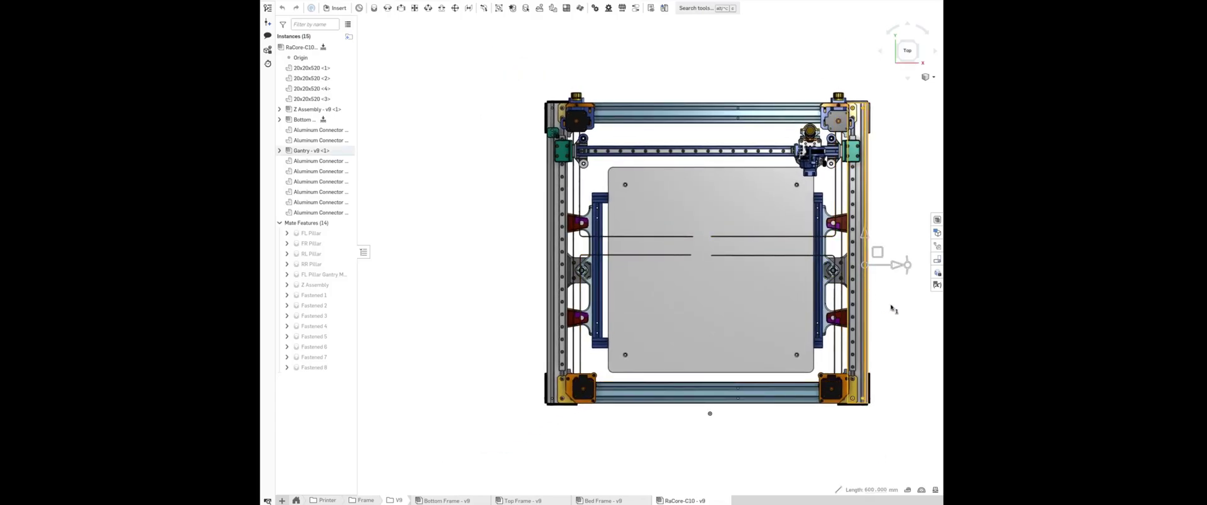
{"action": "middle_click_drag", "start_coordinate": [891, 306], "coordinate": [860, 309]}
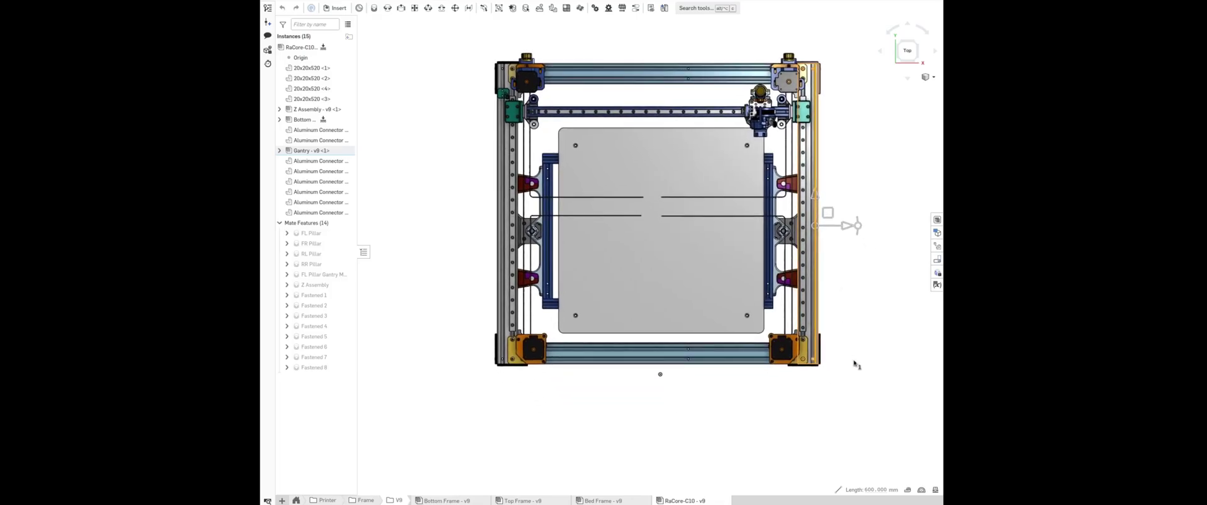
{"action": "middle_click_drag", "start_coordinate": [813, 405], "coordinate": [811, 401]}
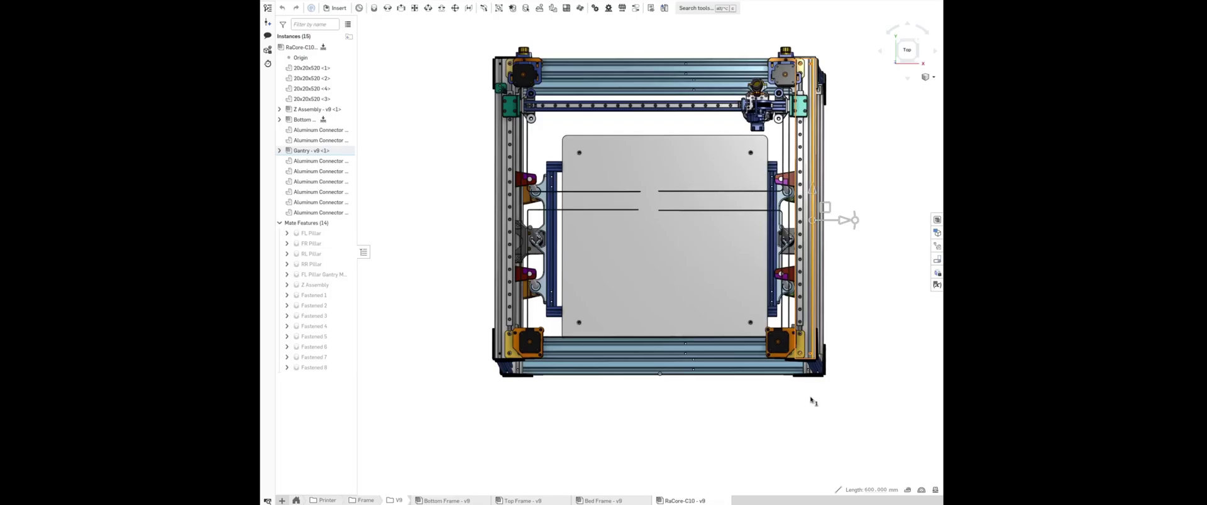
{"action": "left_click", "coordinate": [723, 363]}
{"action": "left_click", "coordinate": [726, 370]}
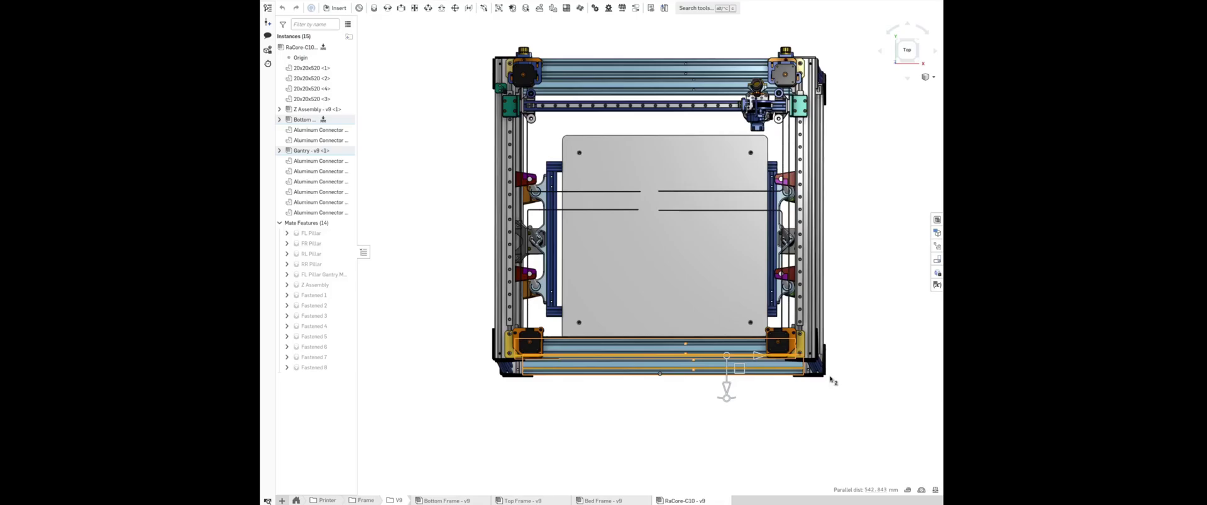
{"action": "left_click", "coordinate": [715, 413]}
{"action": "right_click_drag", "start_coordinate": [737, 425], "coordinate": [817, 337]}
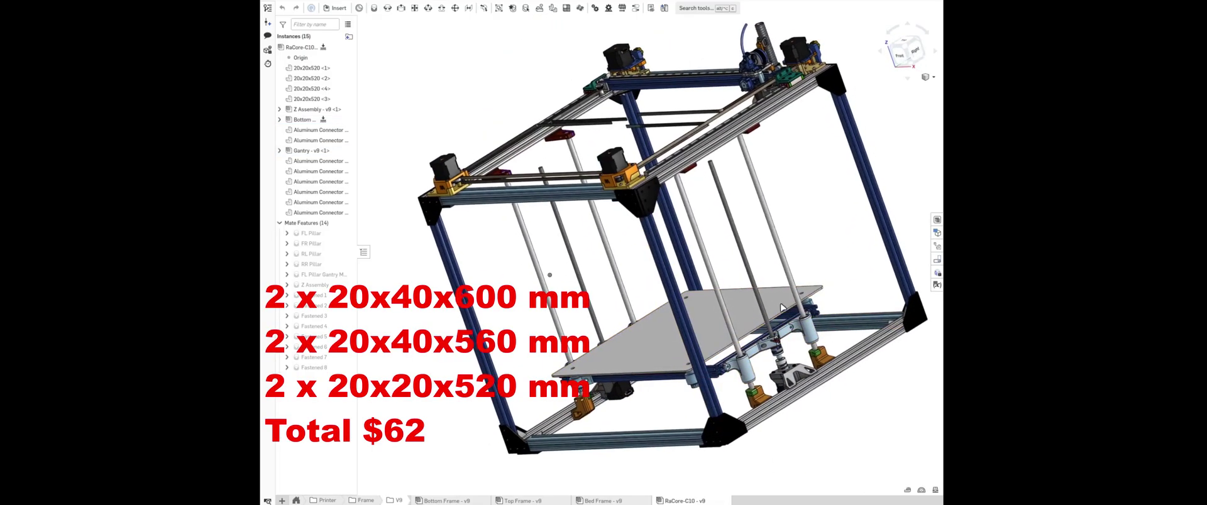
{"action": "middle_click_drag", "start_coordinate": [648, 294], "coordinate": [616, 297]}
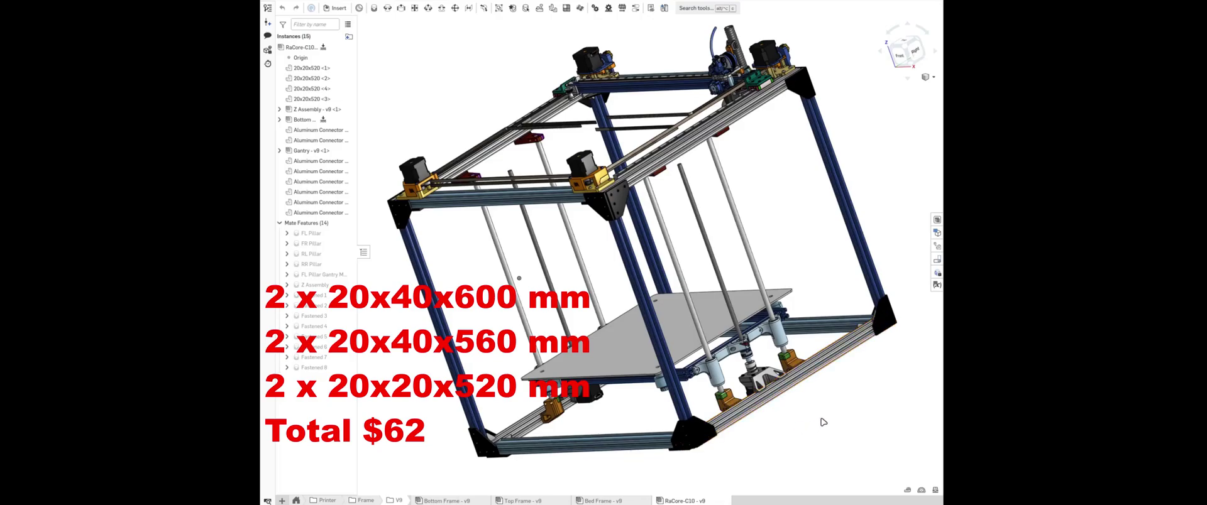
{"action": "key", "text": "shift+5"}
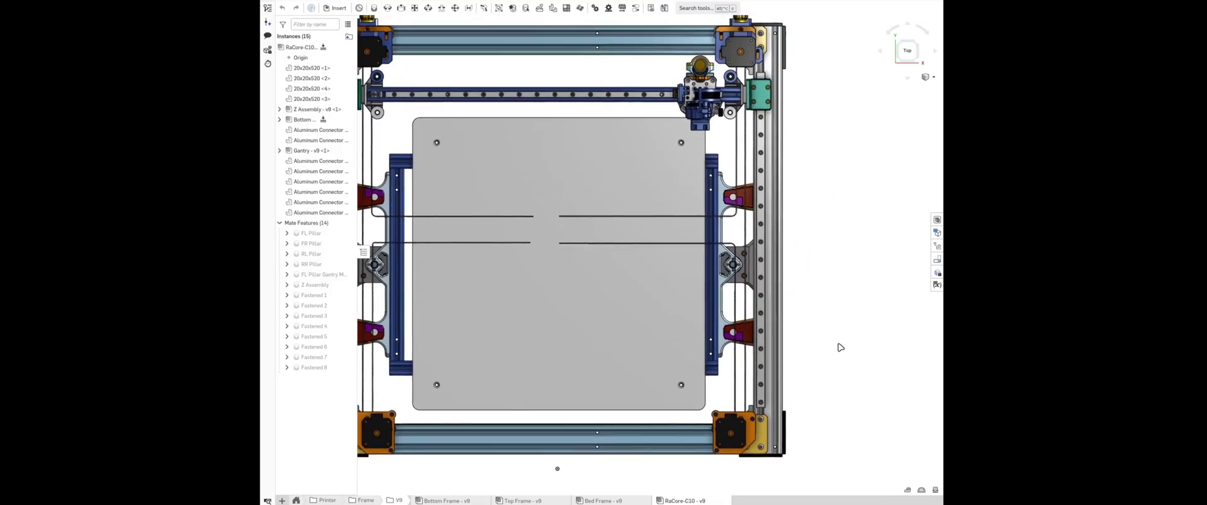
- Browse from the Frame folder back to the Printer folder and select the bottom-right motor mount
{"action": "left_click", "coordinate": [363, 501]}
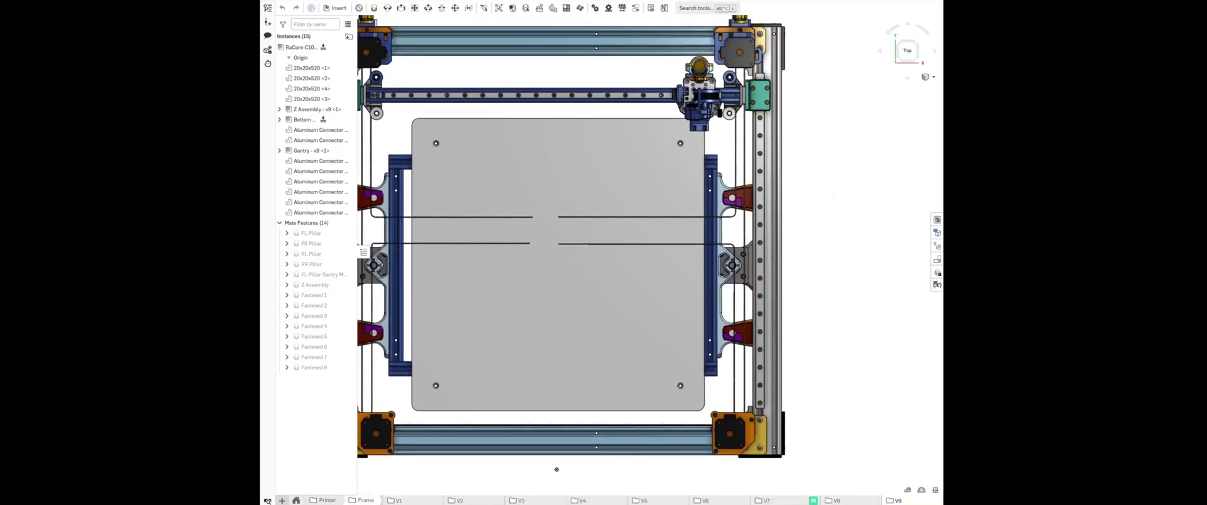
{"action": "left_click", "coordinate": [325, 501]}
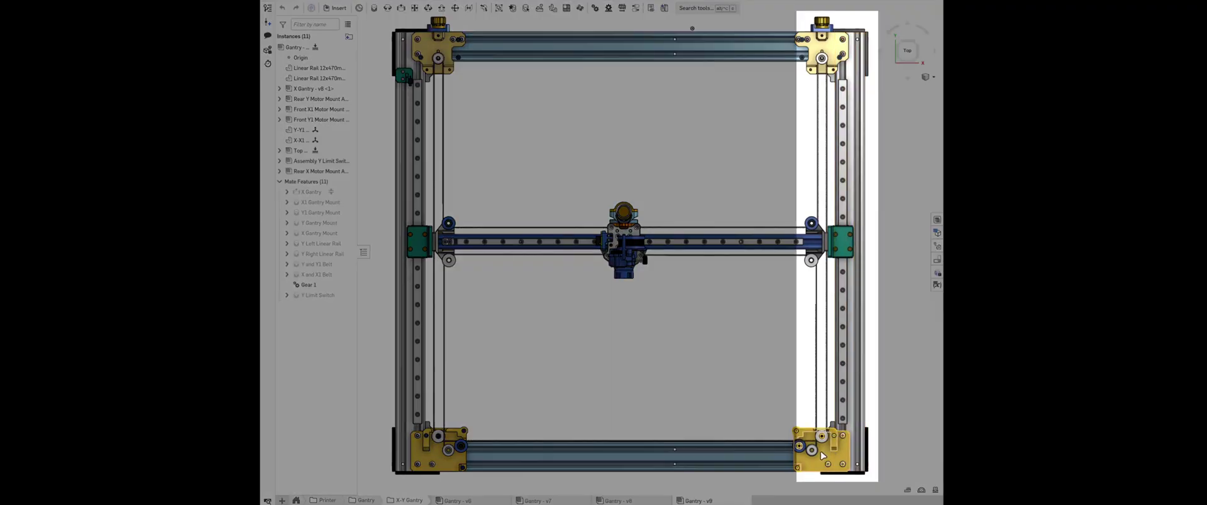
{"action": "left_click", "coordinate": [832, 454]}
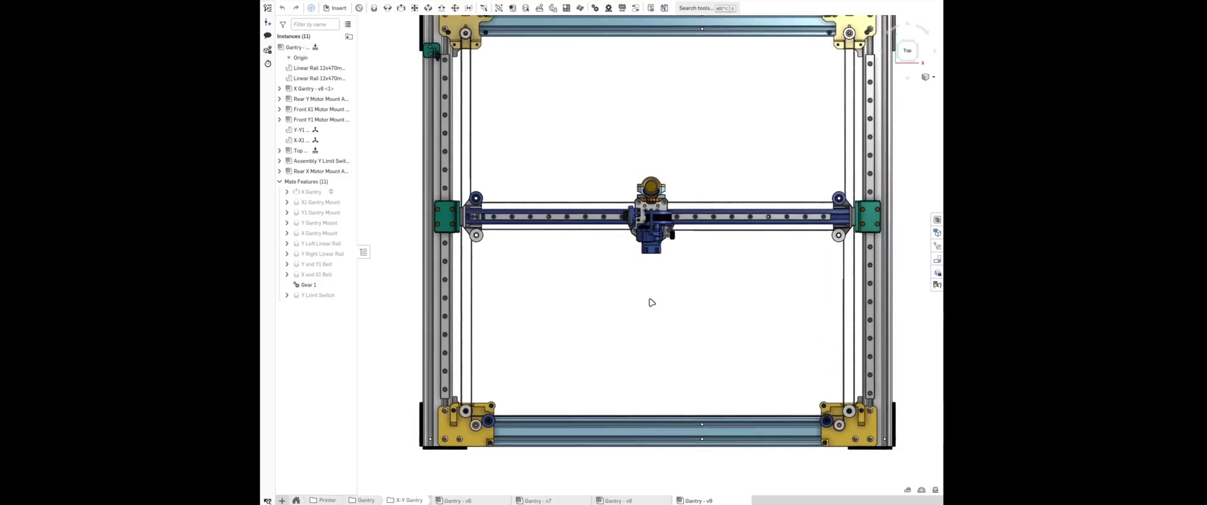
- Zoom in and orbit around the gantry carriage, then return to the top-down view
{"action": "middle_click_drag", "start_coordinate": [656, 299], "coordinate": [660, 345]}
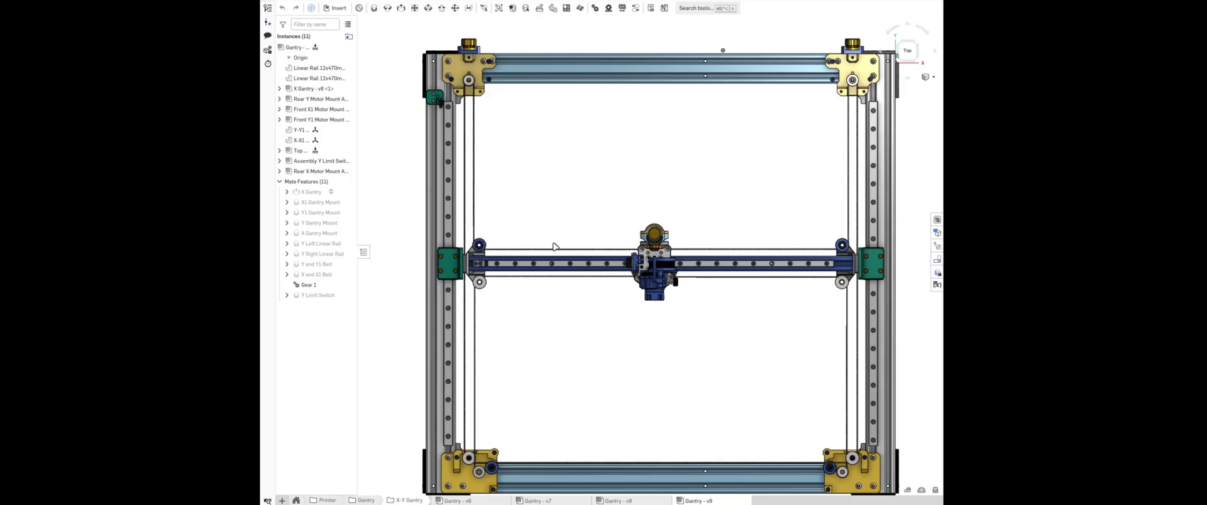
{"action": "scroll", "coordinate": [603, 258], "scroll_direction": "up", "scroll_amount": 1}
{"action": "scroll", "coordinate": [622, 255], "scroll_direction": "up", "scroll_amount": 3}
{"action": "scroll", "coordinate": [631, 253], "scroll_direction": "up", "scroll_amount": 3}
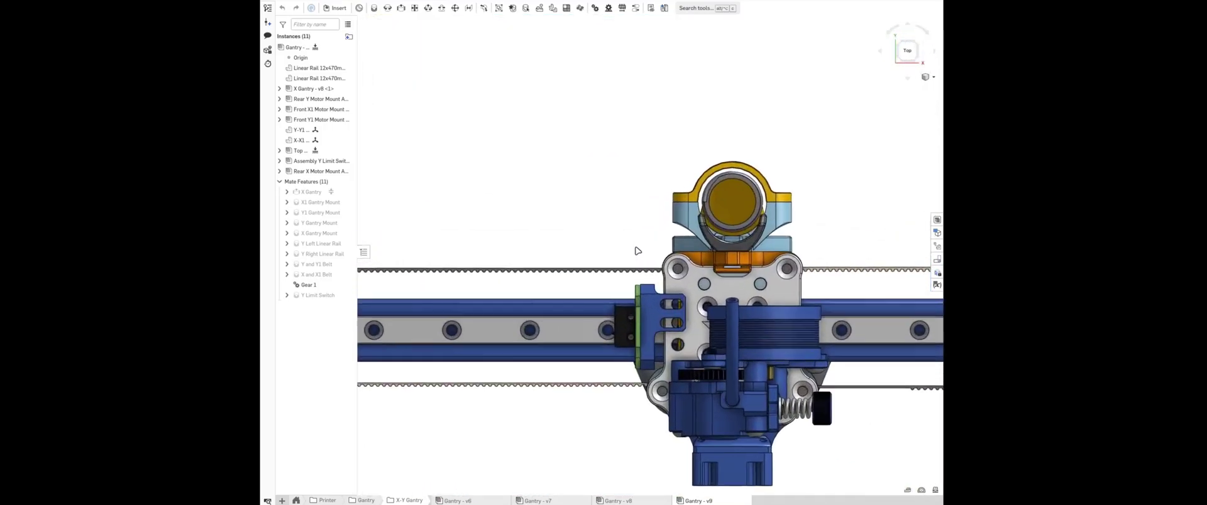
{"action": "scroll", "coordinate": [637, 252], "scroll_direction": "up", "scroll_amount": 3}
{"action": "scroll", "coordinate": [636, 253], "scroll_direction": "up", "scroll_amount": 2}
{"action": "right_click_drag", "start_coordinate": [641, 261], "coordinate": [678, 285]}
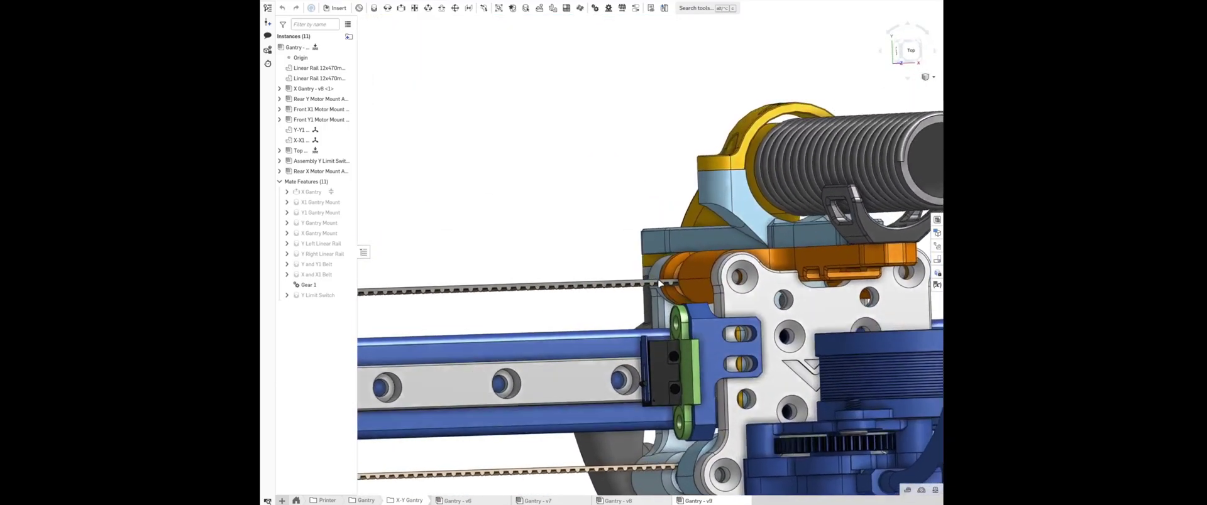
{"action": "scroll", "coordinate": [636, 289], "scroll_direction": "down", "scroll_amount": 2}
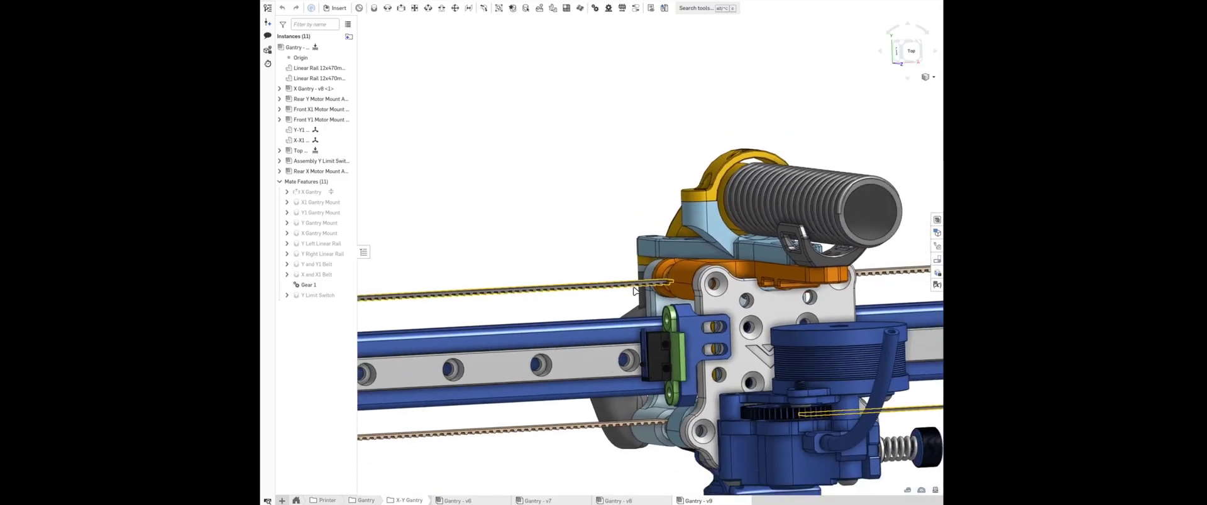
{"action": "scroll", "coordinate": [616, 291], "scroll_direction": "down", "scroll_amount": 1}
{"action": "key", "text": "shift+5"}
{"action": "scroll", "coordinate": [553, 317], "scroll_direction": "down", "scroll_amount": 1}
{"action": "middle_click_drag", "start_coordinate": [518, 314], "coordinate": [827, 314]}
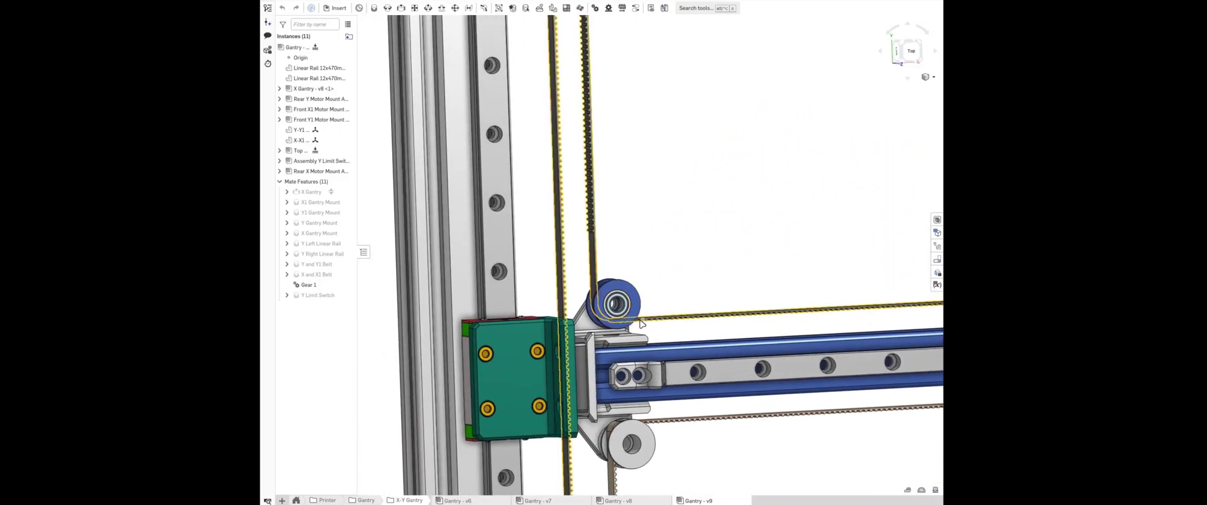
- Inspect the ring idler, then follow the vertical rail from the top-corner motor mount to the carriage
{"action": "right_click", "coordinate": [615, 314]}
{"action": "left_click", "coordinate": [621, 236]}
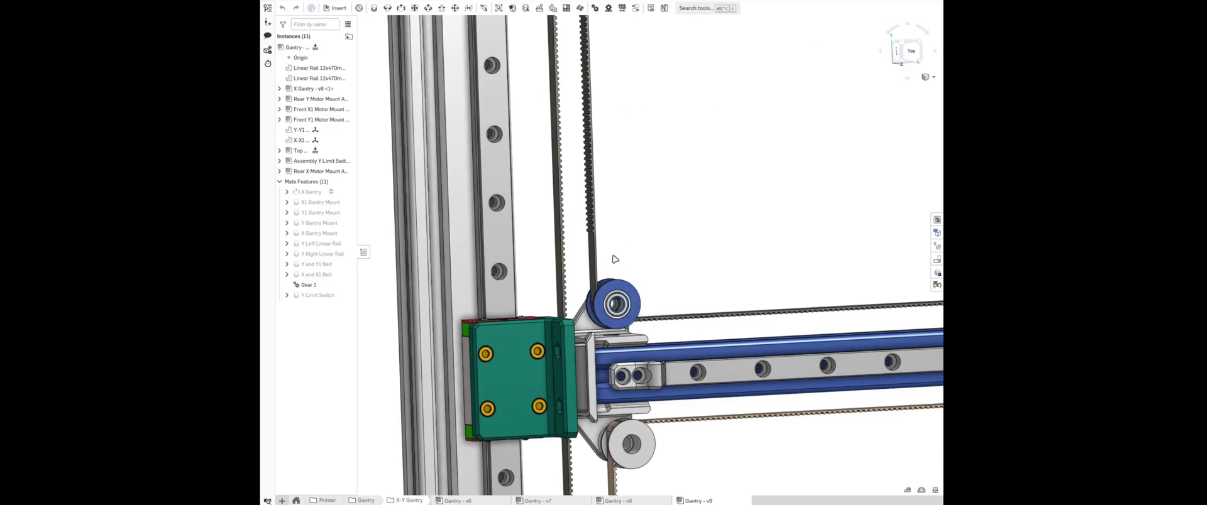
{"action": "middle_click_drag", "start_coordinate": [647, 210], "coordinate": [647, 423]}
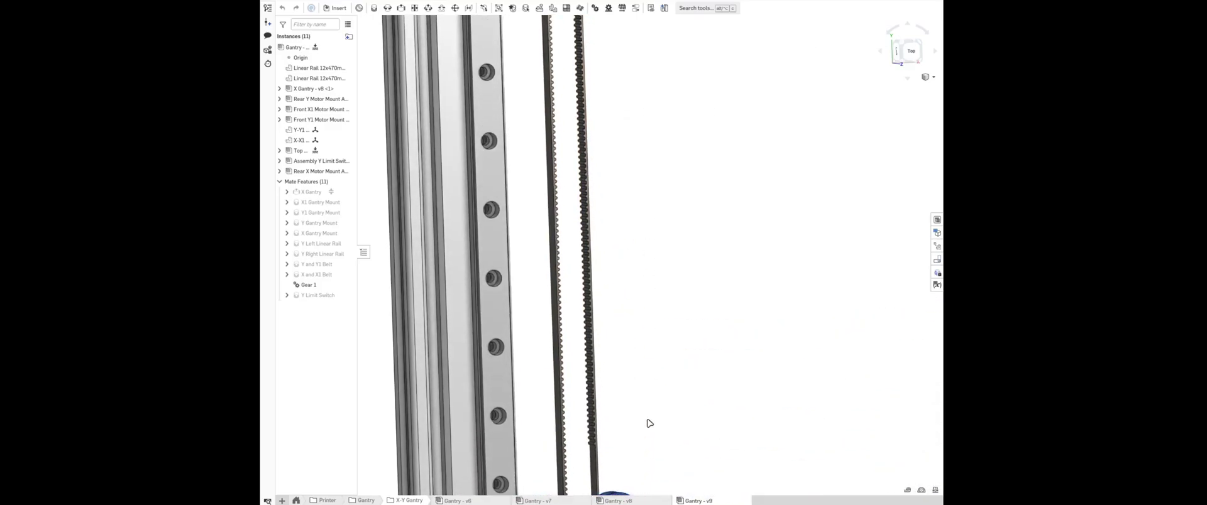
{"action": "scroll", "coordinate": [647, 141], "scroll_direction": "down", "scroll_amount": 3}
{"action": "middle_click_drag", "start_coordinate": [665, 110], "coordinate": [666, 353]}
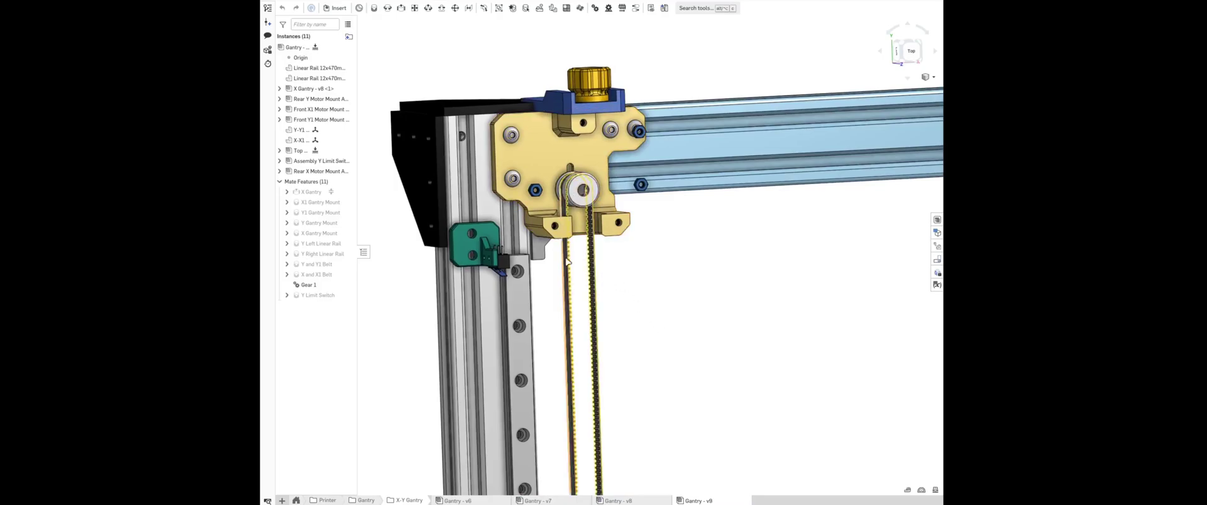
{"action": "middle_click_drag", "start_coordinate": [687, 304], "coordinate": [666, 107]}
{"action": "middle_click_drag", "start_coordinate": [666, 337], "coordinate": [666, 172]}
{"action": "right_click_drag", "start_coordinate": [666, 172], "coordinate": [582, 334]}
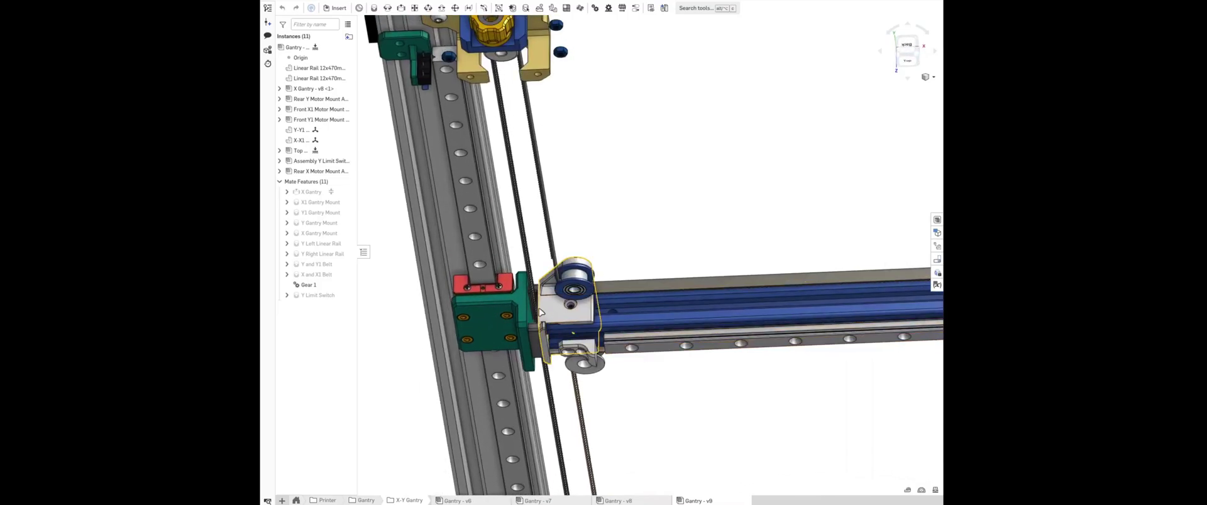
{"action": "mouse_move", "coordinate": [582, 334]}
{"action": "right_mouse_down"}
{"action": "mouse_move", "coordinate": [611, 257]}
{"action": "mouse_move", "coordinate": [654, 338]}
{"action": "right_mouse_up"}
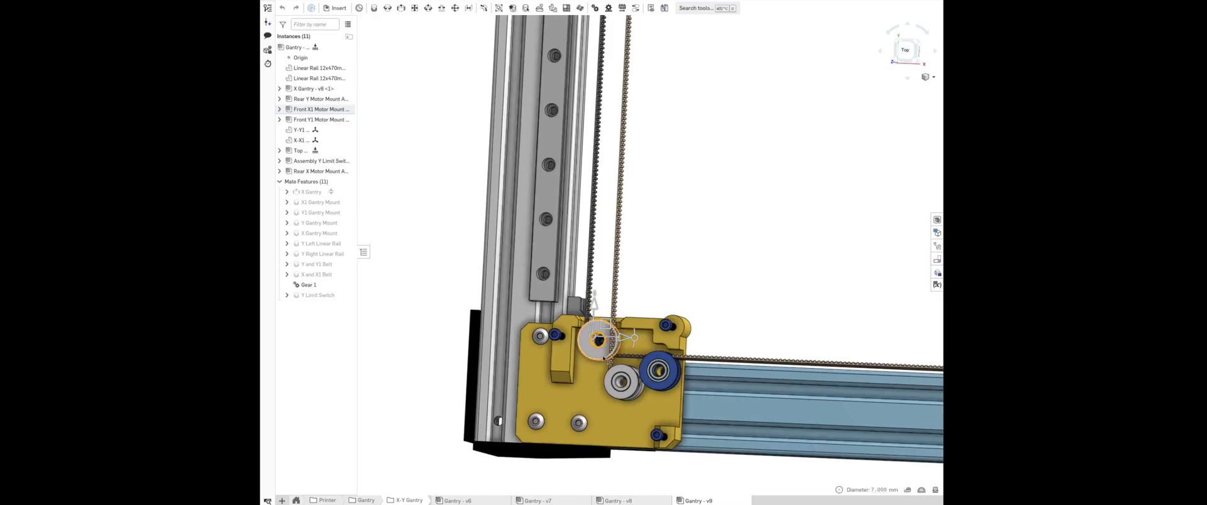
- Orbit in close on the corner mount pulleys, including the blue pulley
{"action": "scroll", "coordinate": [660, 337], "scroll_direction": "down", "scroll_amount": 2}
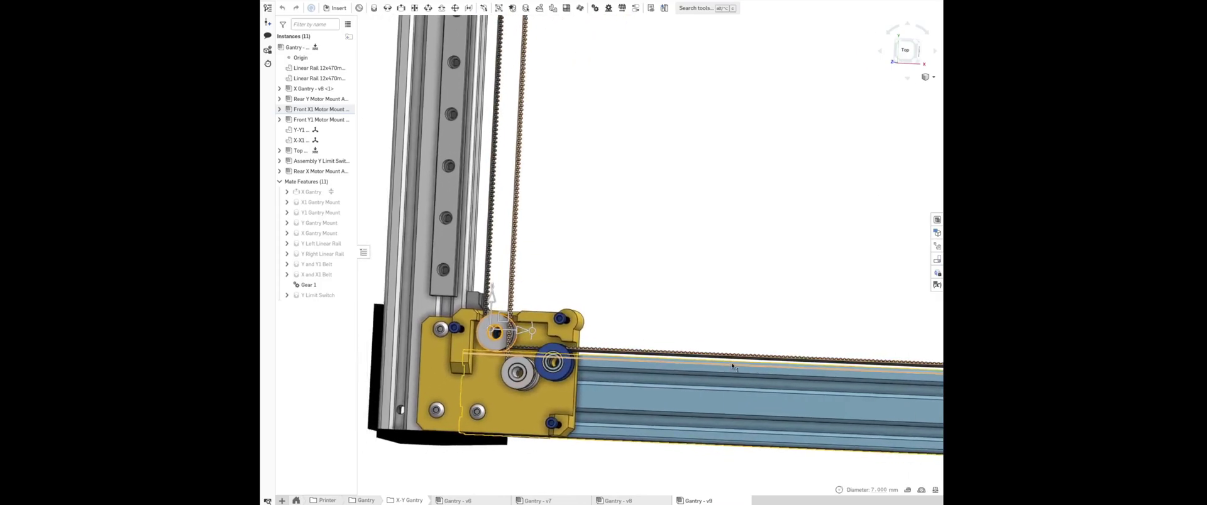
{"action": "scroll", "coordinate": [732, 366], "scroll_direction": "down", "scroll_amount": 2}
{"action": "scroll", "coordinate": [689, 345], "scroll_direction": "up", "scroll_amount": 5}
{"action": "mouse_move", "coordinate": [689, 345]}
{"action": "right_mouse_down"}
{"action": "mouse_move", "coordinate": [649, 354]}
{"action": "mouse_move", "coordinate": [593, 299]}
{"action": "right_mouse_up"}
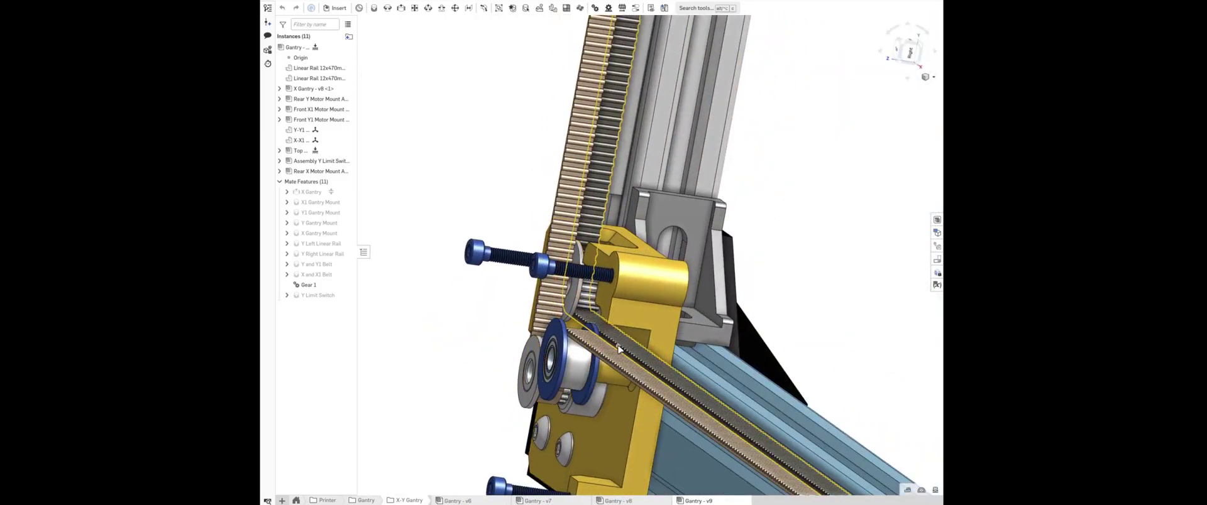
{"action": "key", "text": "shift+5"}
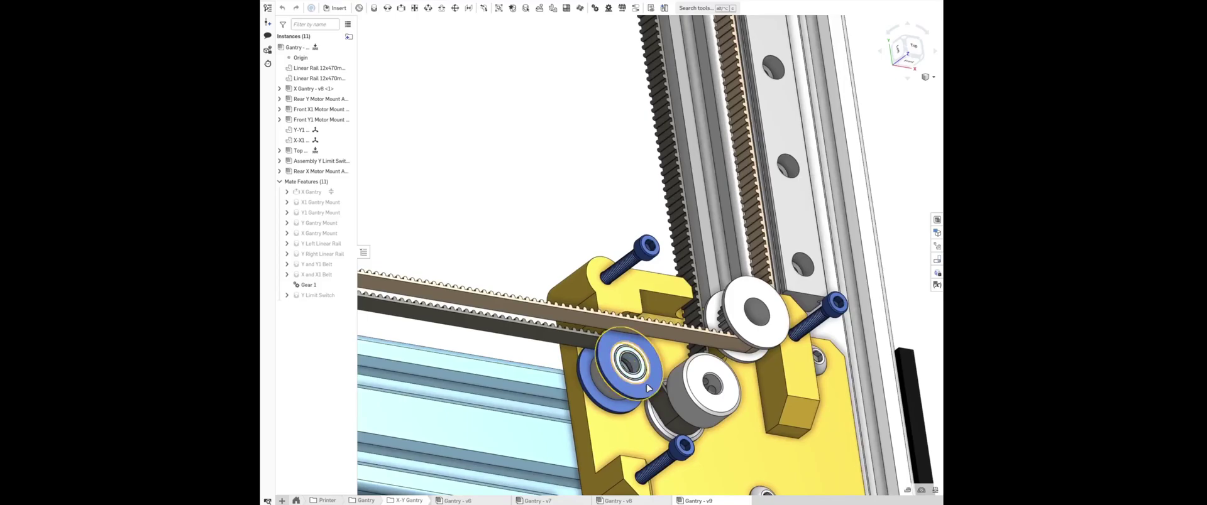
{"action": "right_click_drag", "start_coordinate": [650, 391], "coordinate": [651, 371]}
{"action": "right_click_drag", "start_coordinate": [723, 418], "coordinate": [721, 400]}
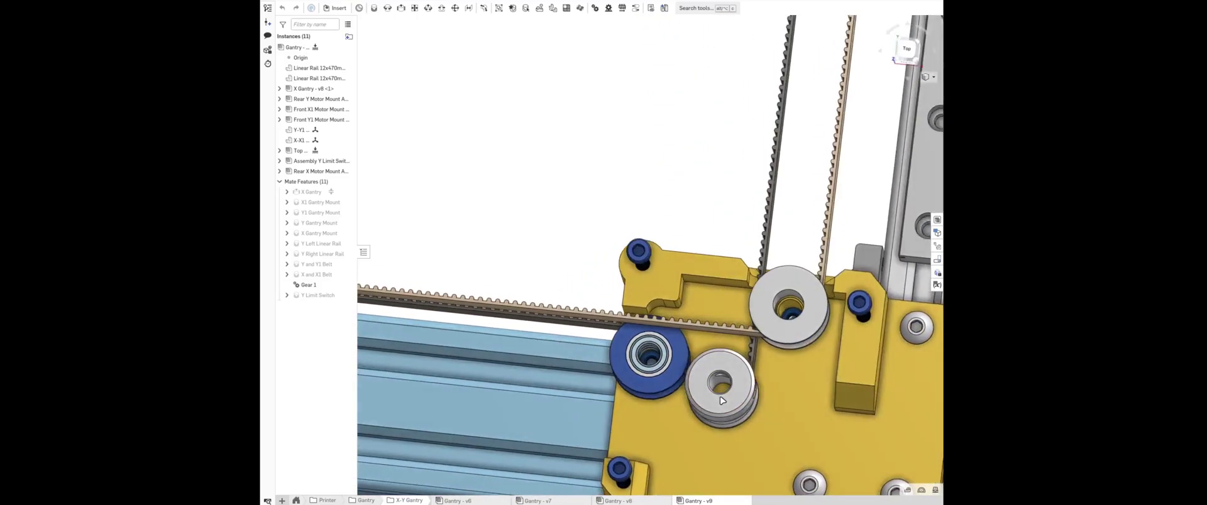
{"action": "mouse_move", "coordinate": [723, 402]}
{"action": "right_mouse_down"}
{"action": "mouse_move", "coordinate": [745, 486]}
{"action": "mouse_move", "coordinate": [755, 392]}
{"action": "right_mouse_up"}
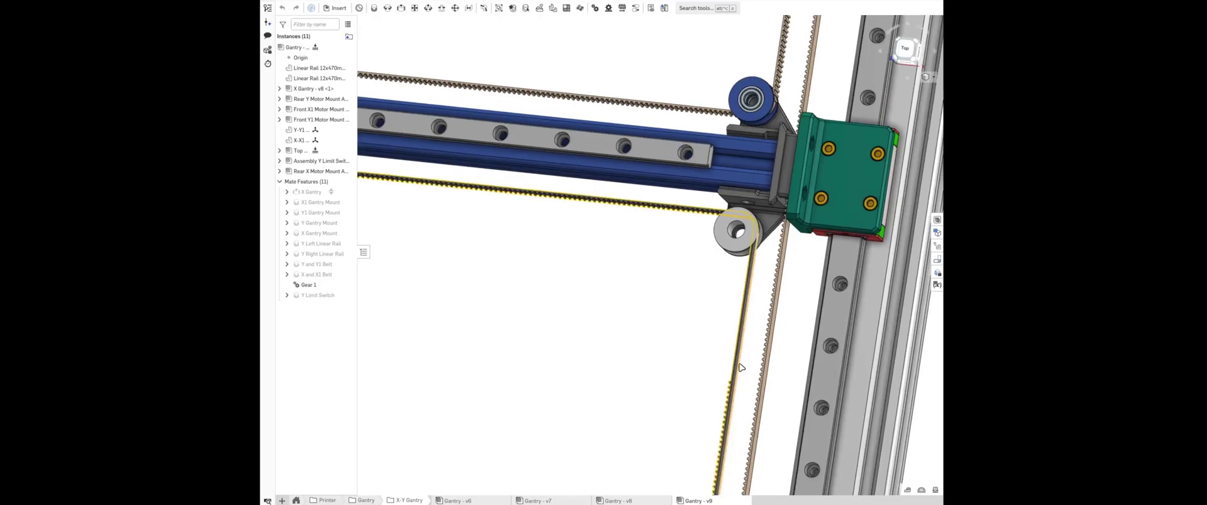
{"action": "right_click_drag", "start_coordinate": [741, 367], "coordinate": [762, 332]}
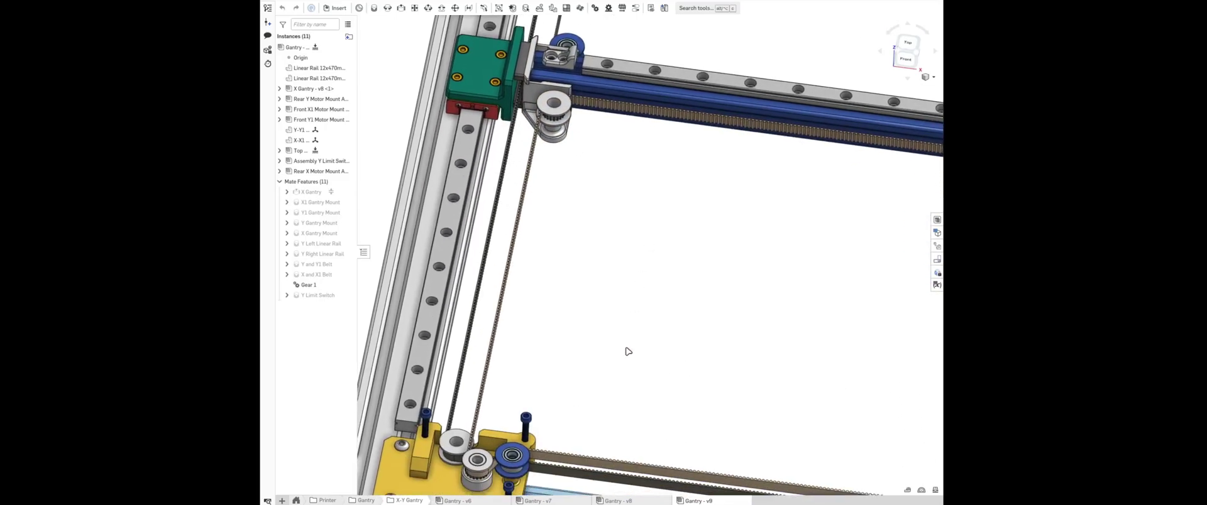
{"action": "scroll", "coordinate": [539, 384], "scroll_direction": "down", "scroll_amount": 2}
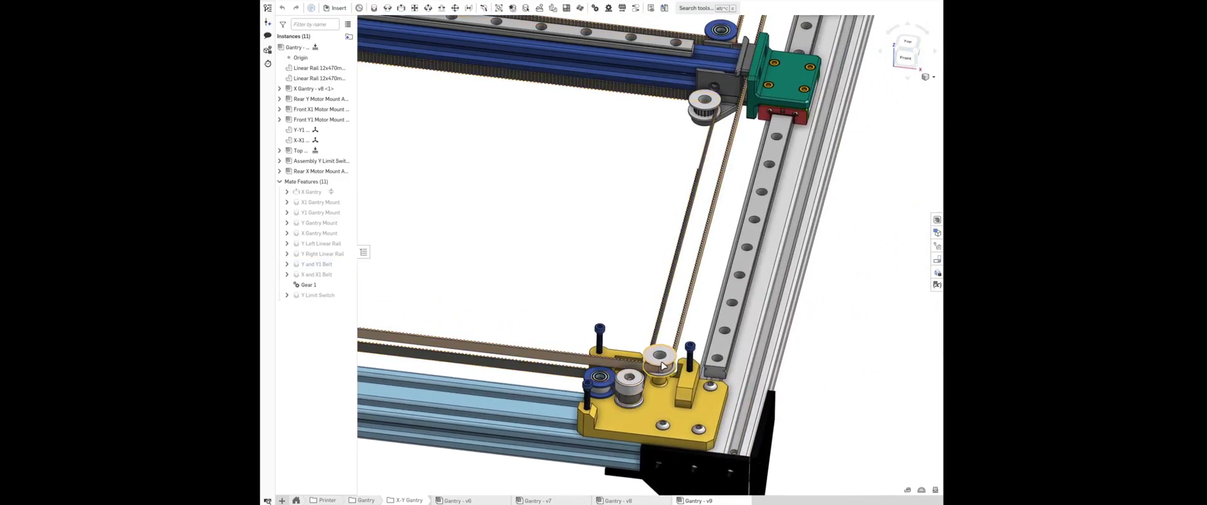
{"action": "key", "text": "Left"}
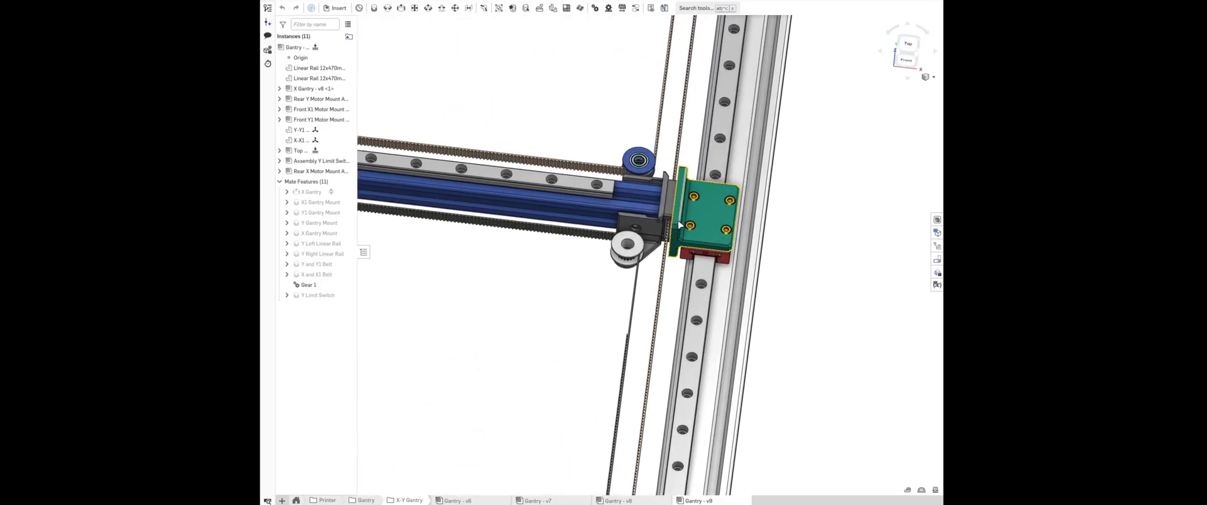
{"action": "key", "text": "Up"}
{"action": "key", "text": "Up"}
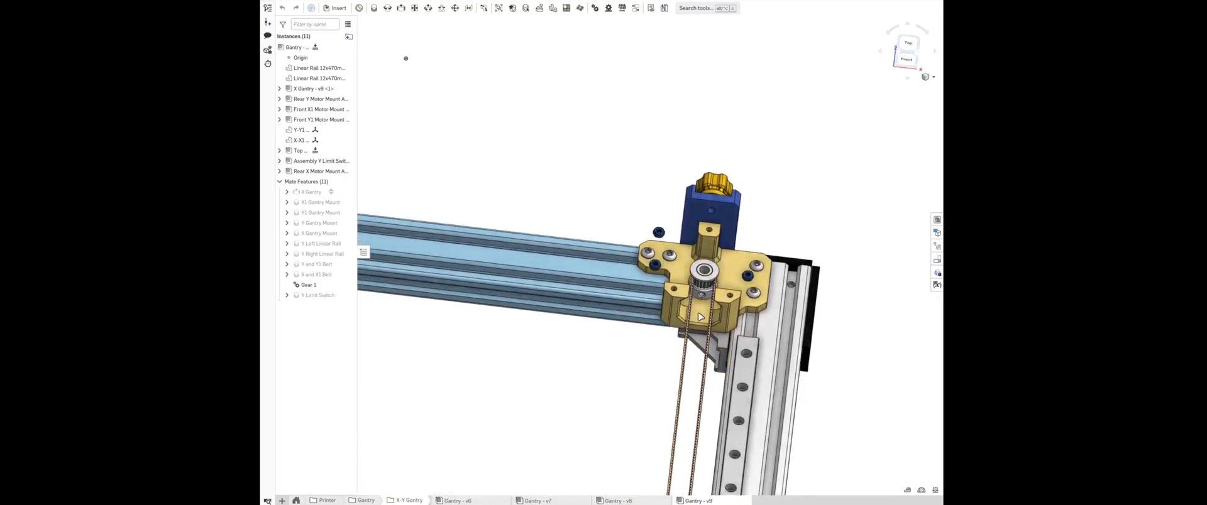
- Orbit and zoom around the gantry belt corners, the top motor mount and the carriage with its hotend
{"action": "key", "text": "shift+5"}
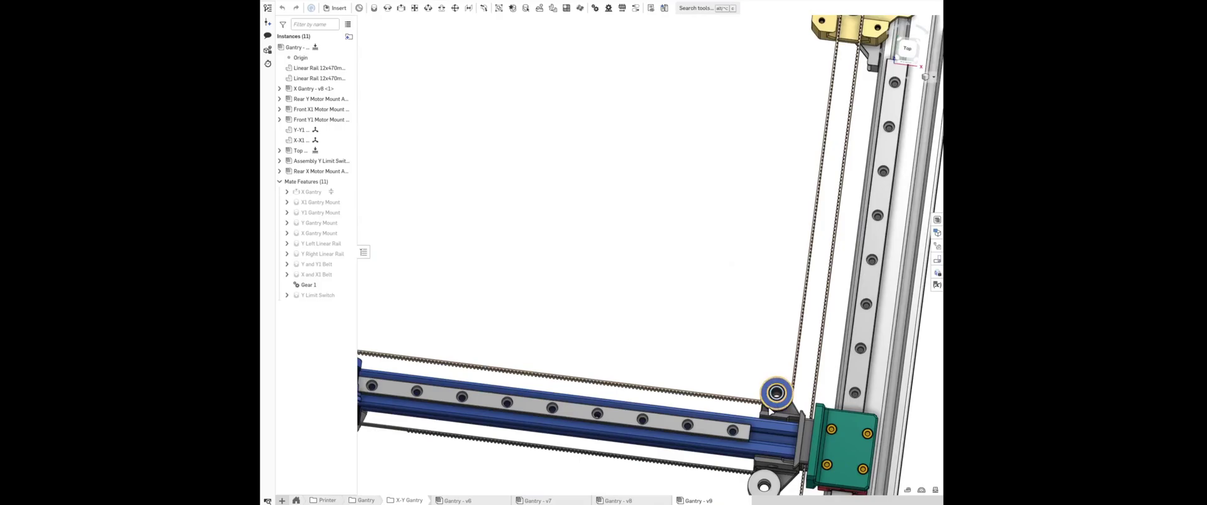
{"action": "right_click_drag", "start_coordinate": [777, 407], "coordinate": [775, 392]}
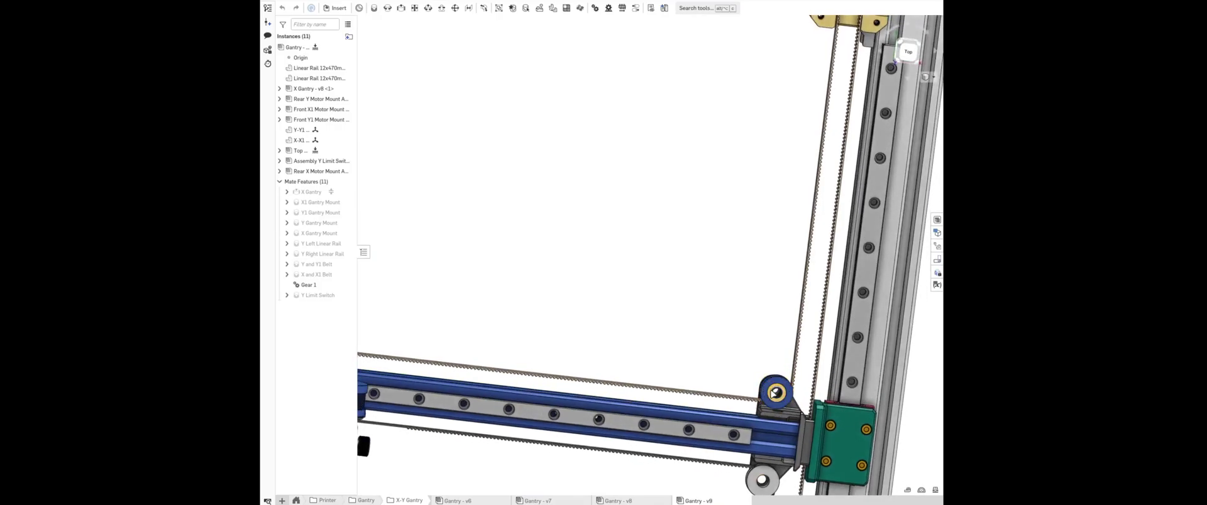
{"action": "middle_click_drag", "start_coordinate": [775, 392], "coordinate": [708, 444]}
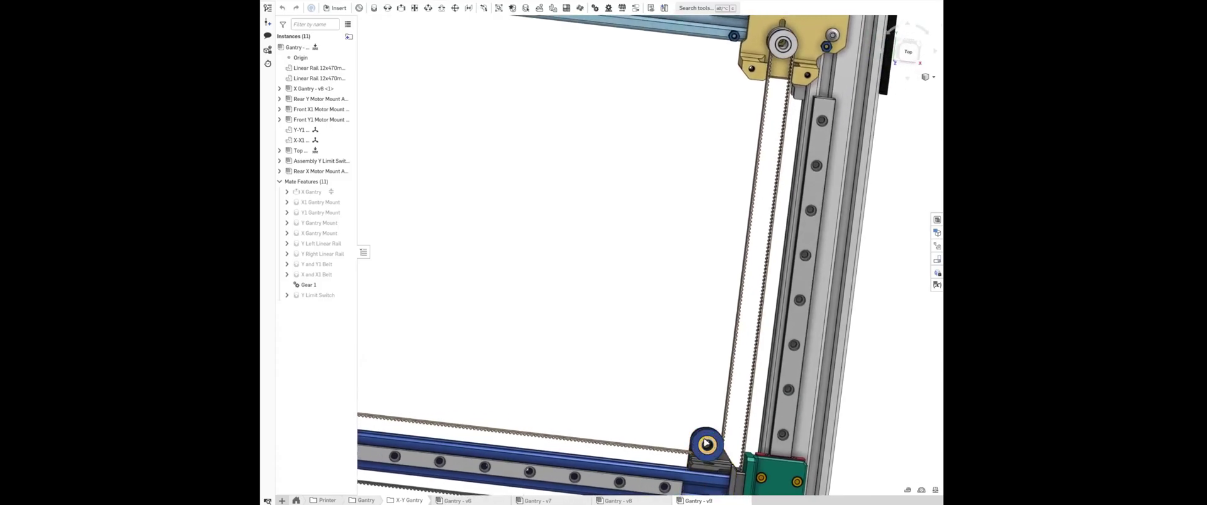
{"action": "right_click_drag", "start_coordinate": [707, 444], "coordinate": [706, 445]}
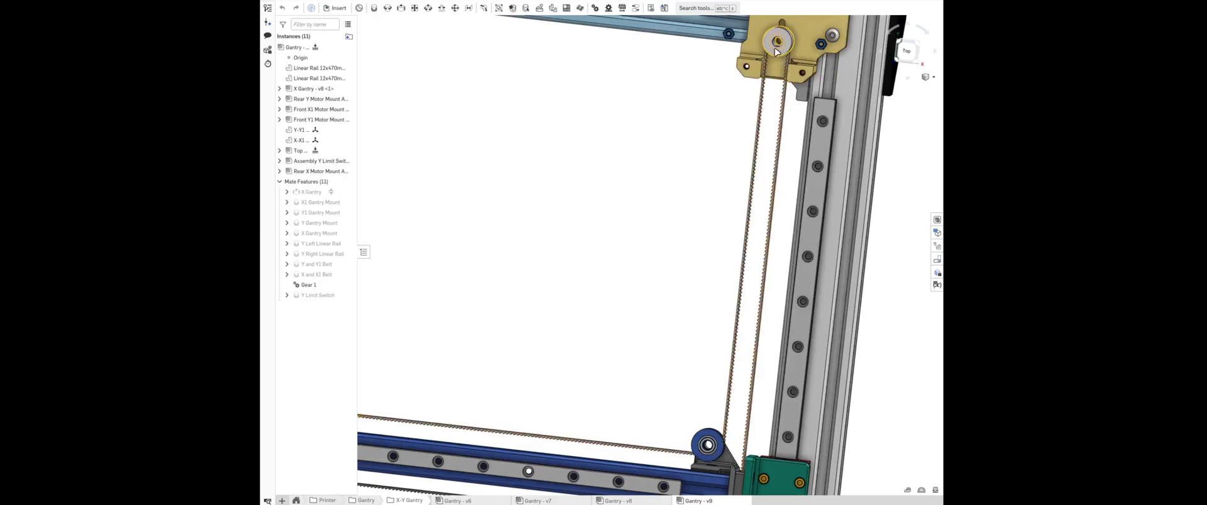
{"action": "scroll", "coordinate": [779, 85], "scroll_direction": "down", "scroll_amount": 2}
{"action": "scroll", "coordinate": [780, 85], "scroll_direction": "down", "scroll_amount": 3}
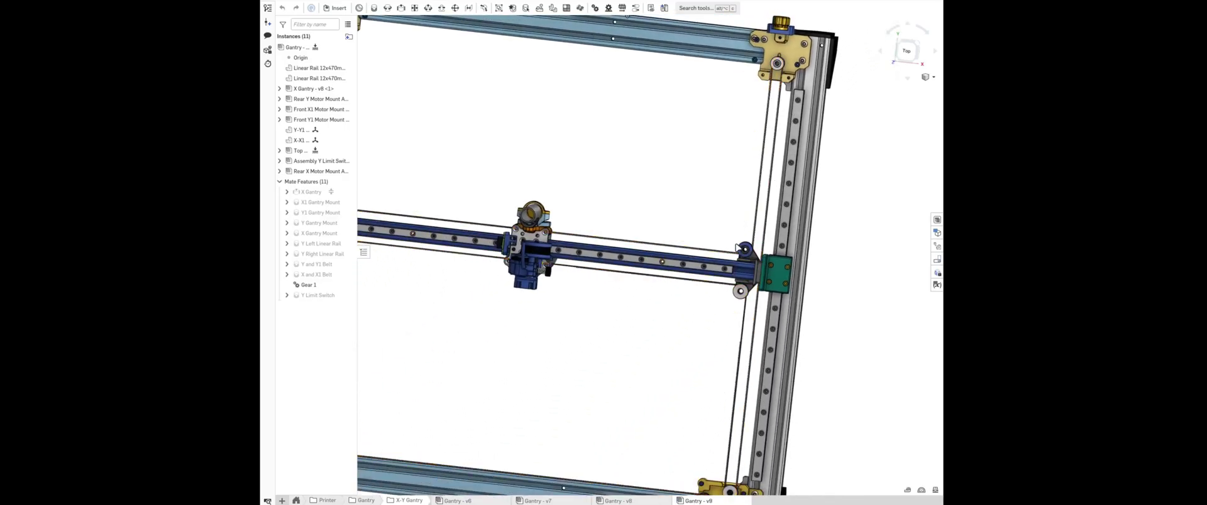
{"action": "middle_click_drag", "start_coordinate": [736, 248], "coordinate": [763, 252]}
{"action": "scroll", "coordinate": [761, 261], "scroll_direction": "up", "scroll_amount": 3}
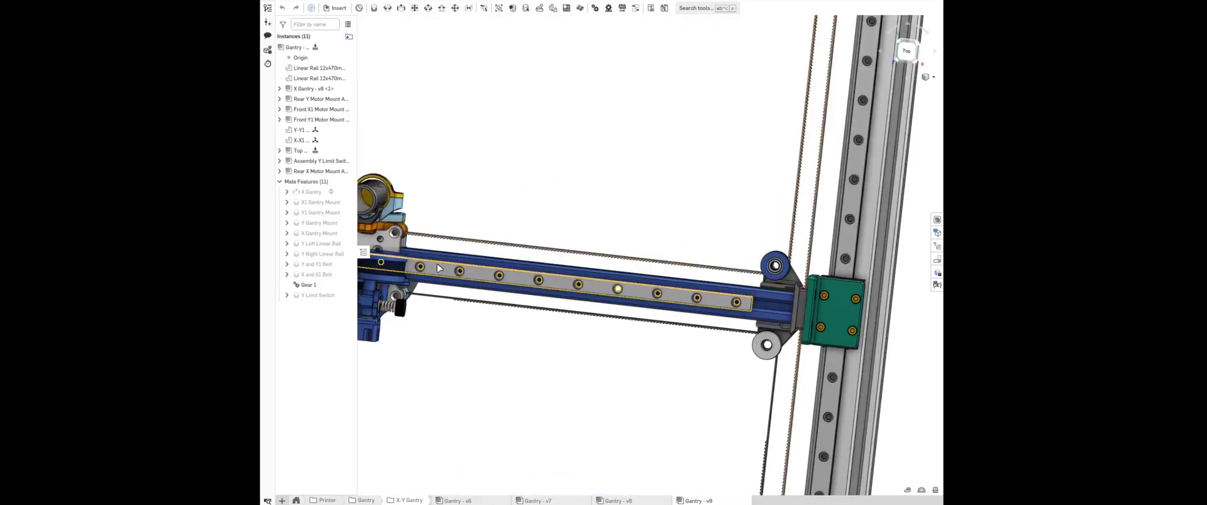
{"action": "mouse_move", "coordinate": [483, 345]}
{"action": "right_mouse_down"}
{"action": "mouse_move", "coordinate": [479, 320]}
{"action": "mouse_move", "coordinate": [650, 335]}
{"action": "mouse_move", "coordinate": [614, 340]}
{"action": "right_mouse_up"}
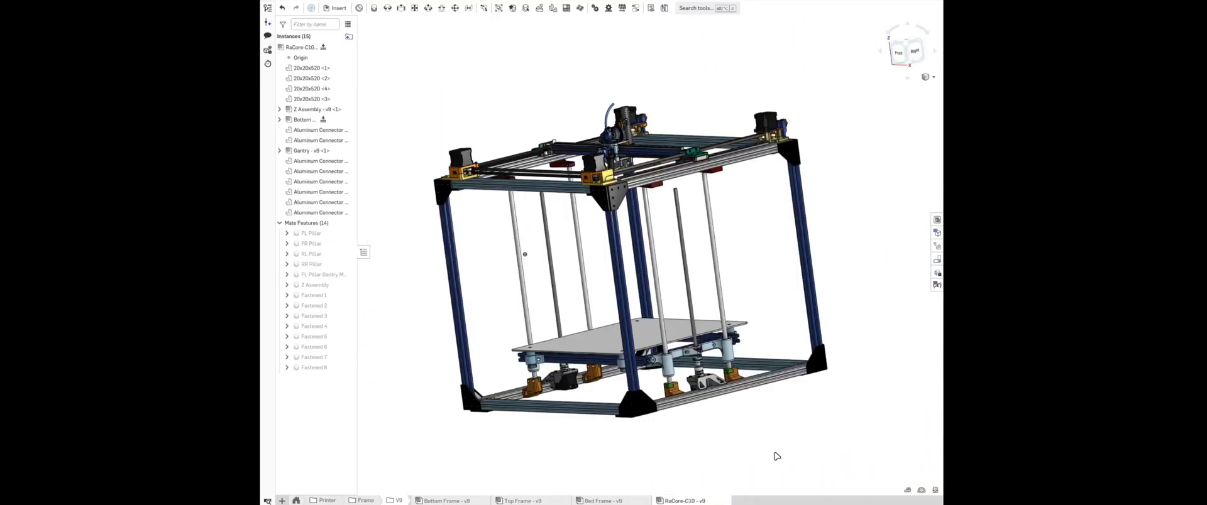
{"action": "left_click", "coordinate": [689, 286]}
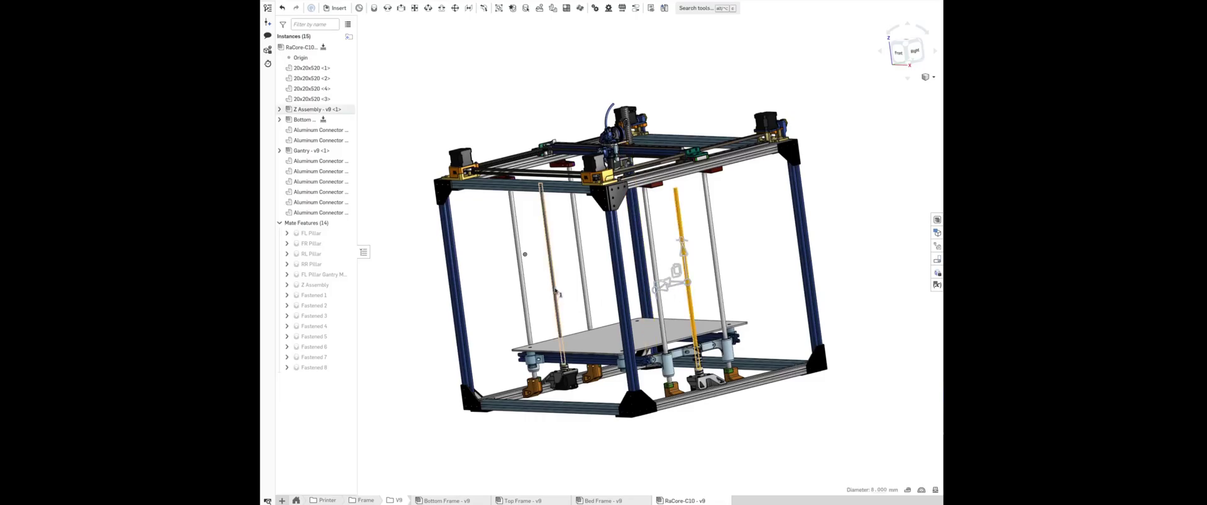
{"action": "left_click", "coordinate": [772, 416]}
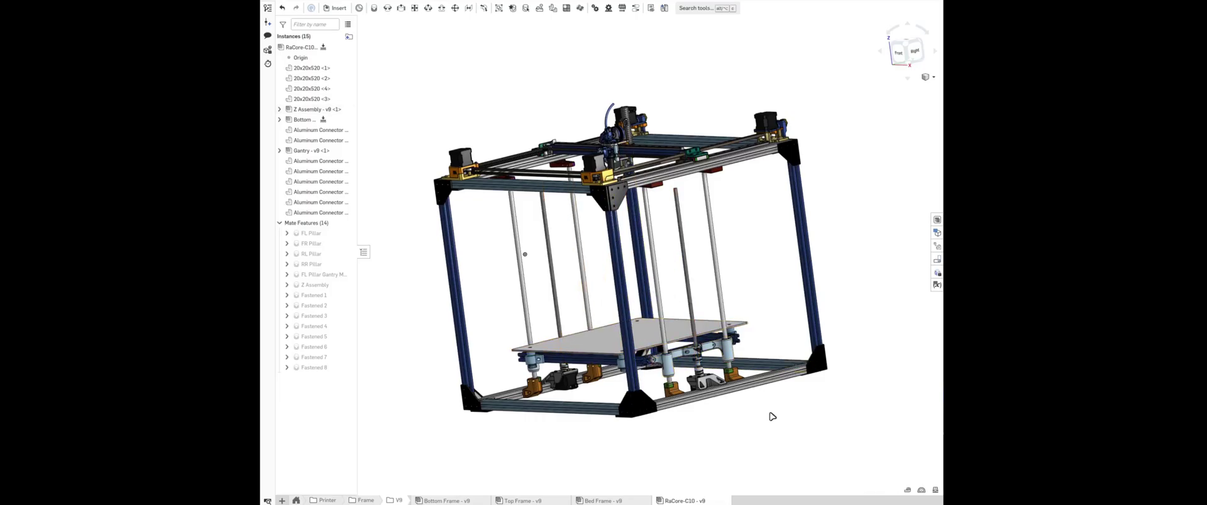
{"action": "right_click", "coordinate": [736, 432]}
{"action": "left_click", "coordinate": [716, 304]}
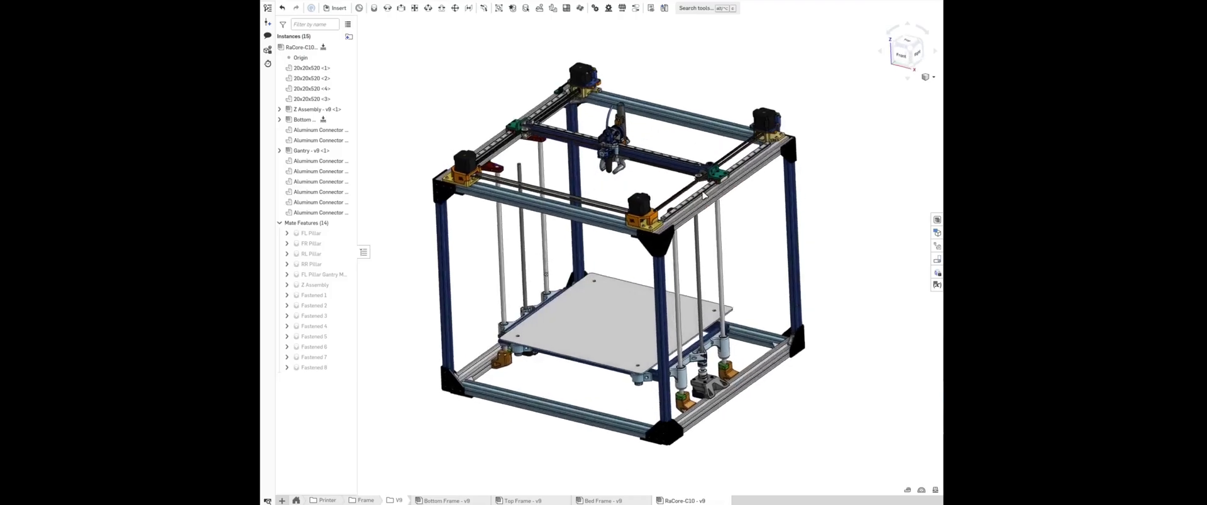
{"action": "scroll", "coordinate": [698, 185], "scroll_direction": "up", "scroll_amount": 5}
{"action": "scroll", "coordinate": [709, 183], "scroll_direction": "up", "scroll_amount": 5}
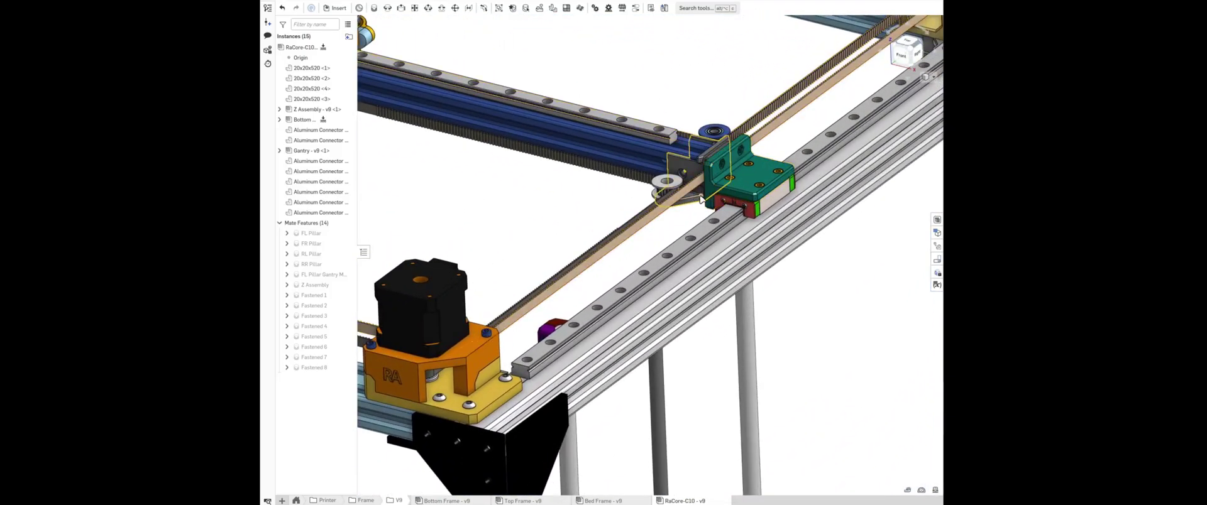
{"action": "scroll", "coordinate": [696, 175], "scroll_direction": "down", "scroll_amount": 2}
{"action": "scroll", "coordinate": [735, 376], "scroll_direction": "down", "scroll_amount": 3}
{"action": "mouse_move", "coordinate": [734, 375]}
{"action": "right_mouse_down"}
{"action": "mouse_move", "coordinate": [714, 335]}
{"action": "mouse_move", "coordinate": [706, 358]}
{"action": "mouse_move", "coordinate": [700, 345]}
{"action": "right_mouse_up"}
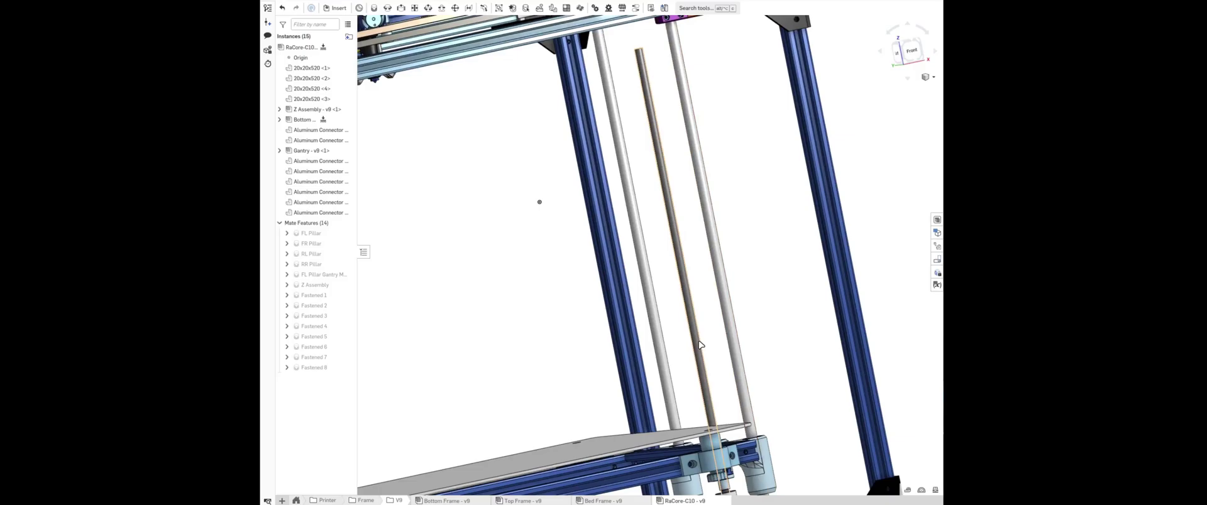
{"action": "right_click_drag", "start_coordinate": [700, 345], "coordinate": [770, 362]}
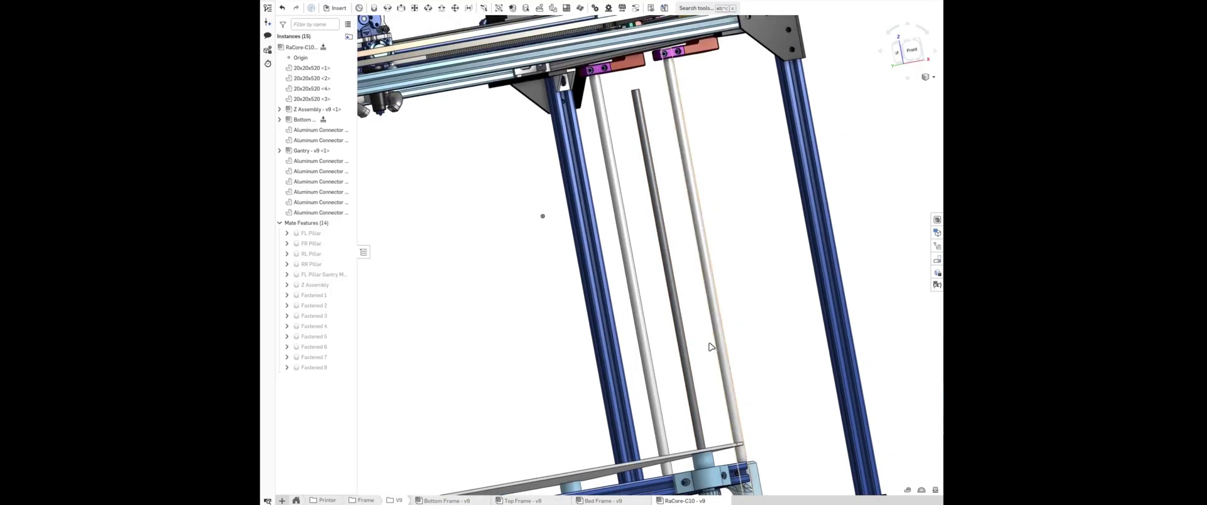
- Select the lead-screw motor bracket and coupler, and seat the coupler onto the bracket
{"action": "left_click", "coordinate": [680, 333]}
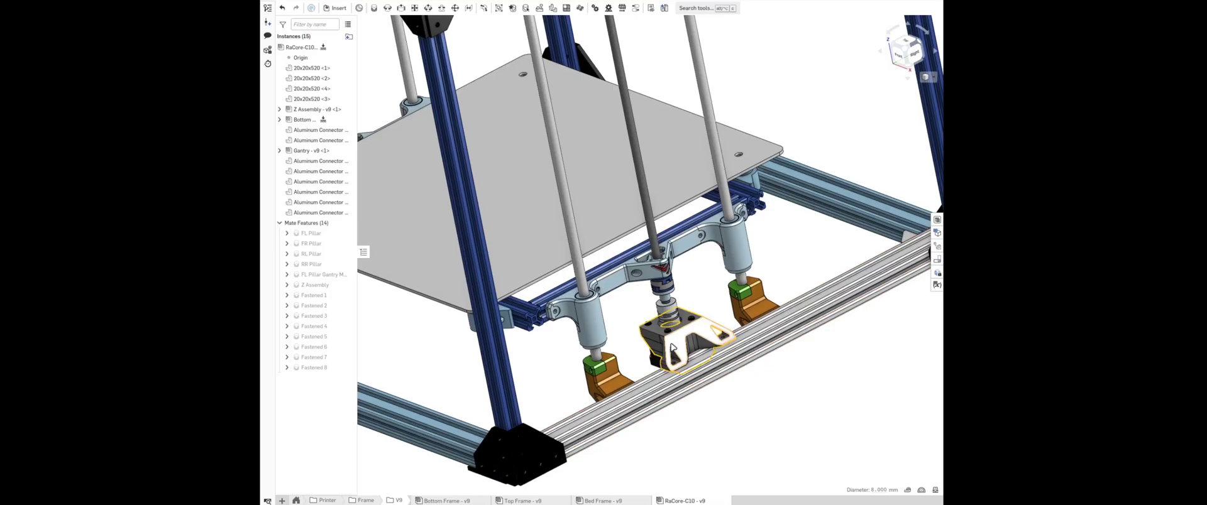
{"action": "left_click", "coordinate": [674, 349]}
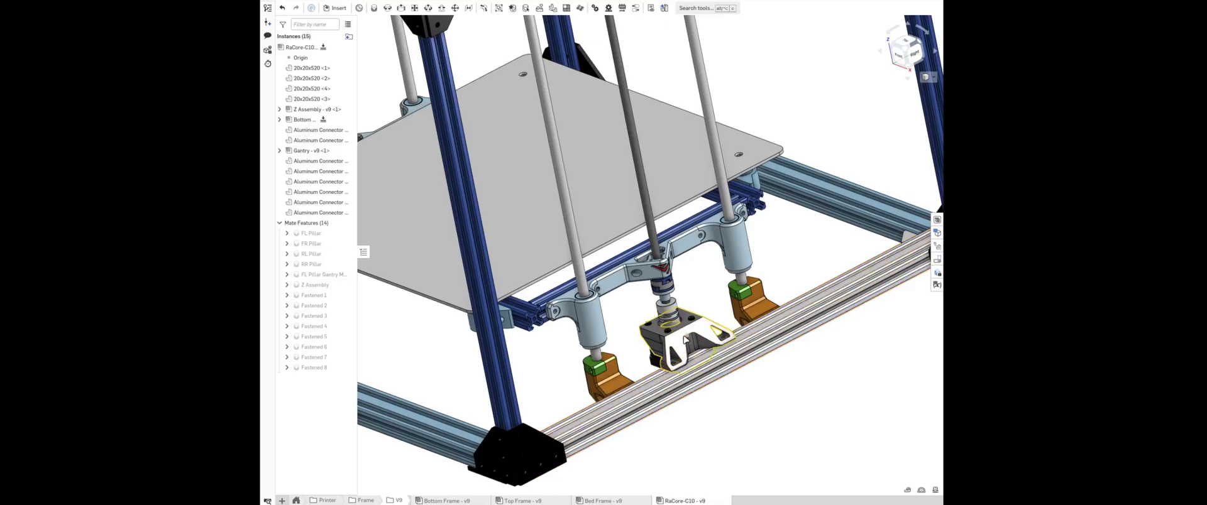
{"action": "left_click", "coordinate": [766, 405]}
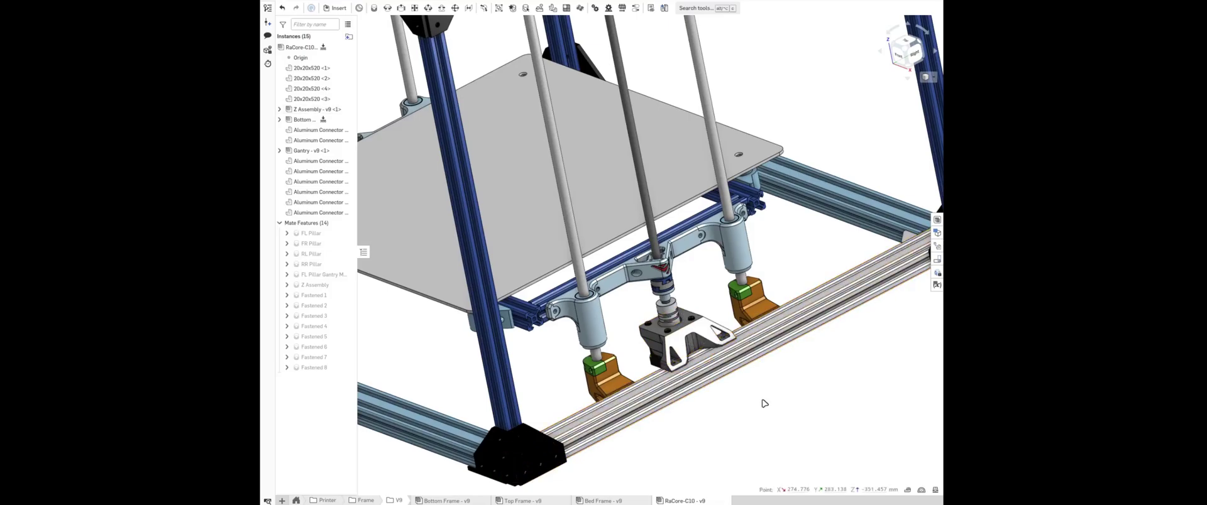
{"action": "left_click", "coordinate": [668, 313]}
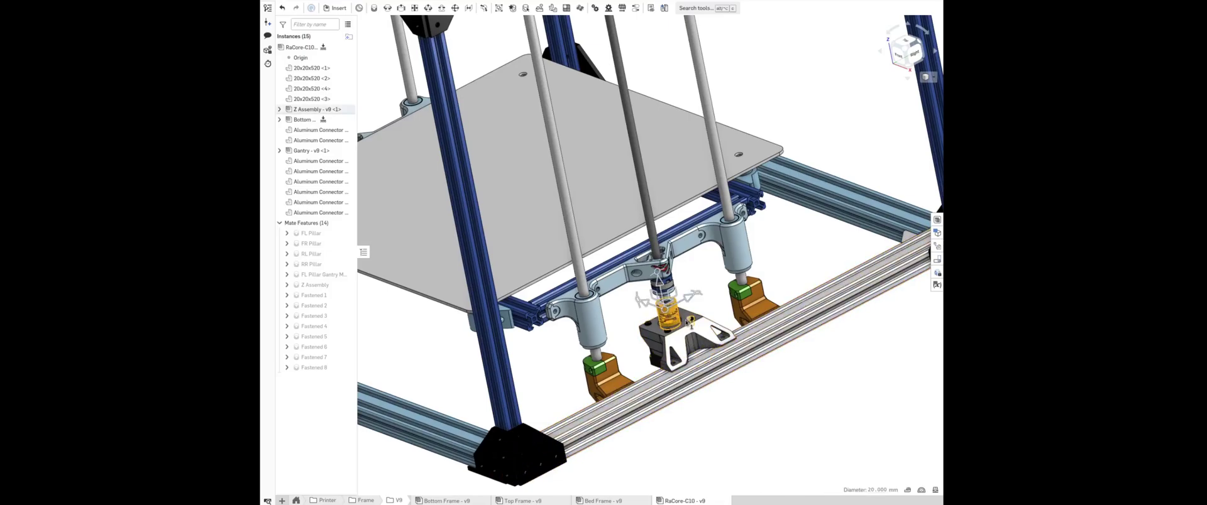
{"action": "left_click", "coordinate": [743, 422]}
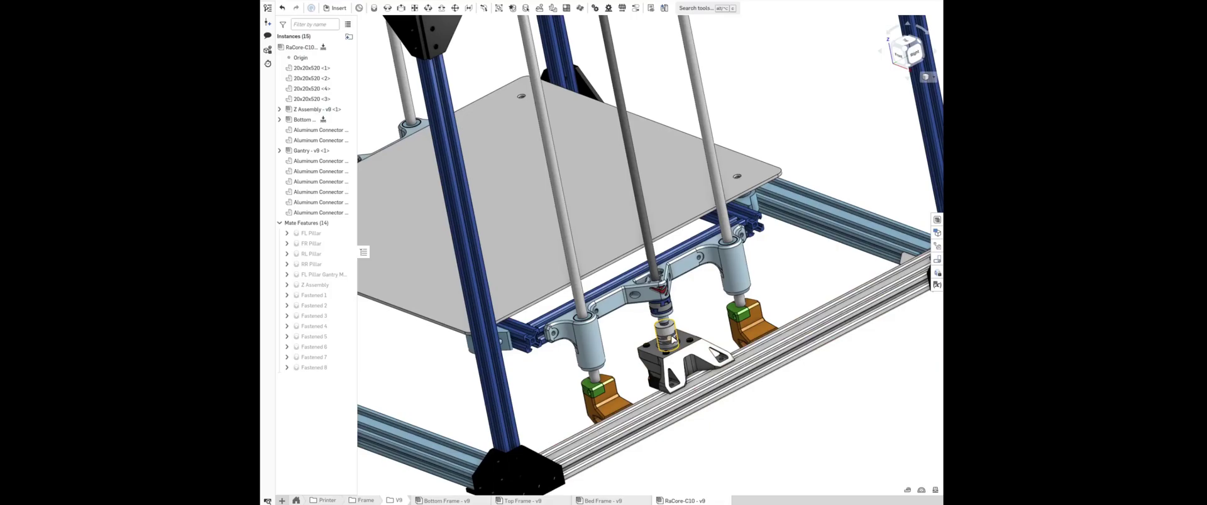
- Inspect the coupler from below the bed, then fit the whole printer in view
{"action": "right_click_drag", "start_coordinate": [672, 339], "coordinate": [692, 364]}
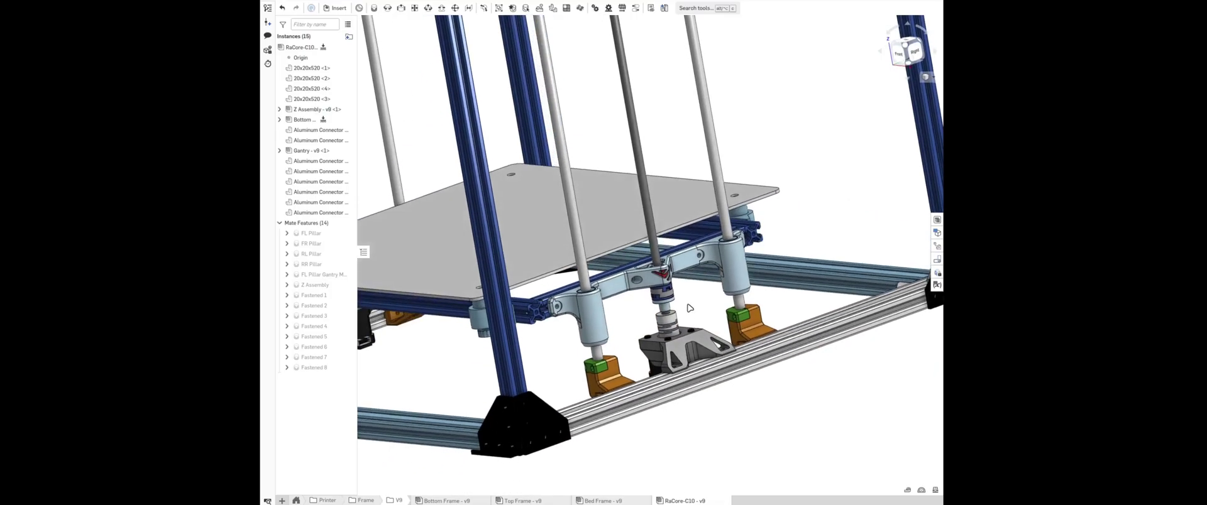
{"action": "scroll", "coordinate": [691, 364], "scroll_direction": "up", "scroll_amount": 2}
{"action": "scroll", "coordinate": [679, 355], "scroll_direction": "up", "scroll_amount": 2}
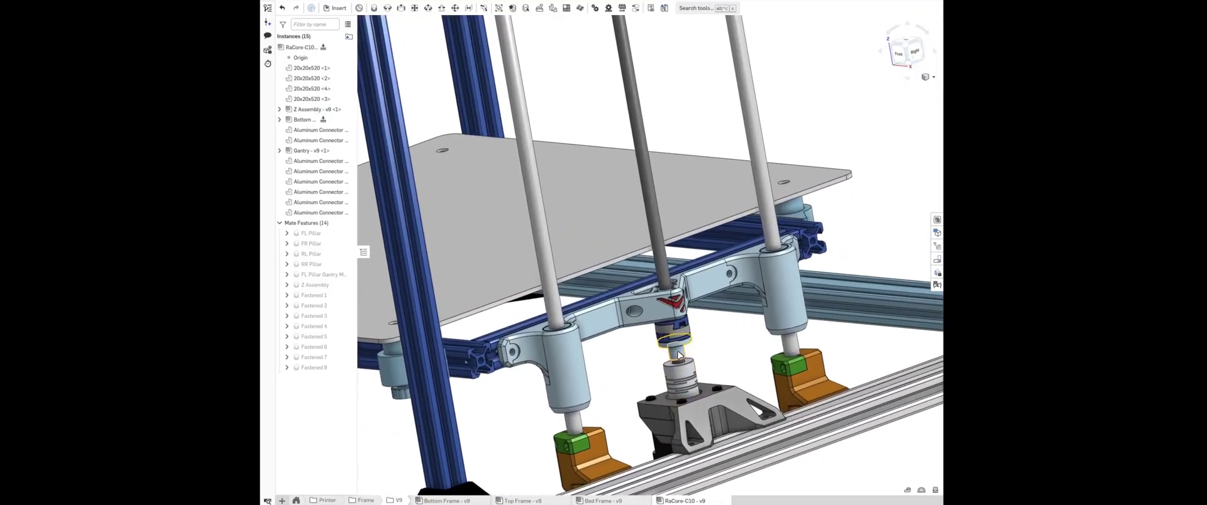
{"action": "left_click", "coordinate": [678, 355]}
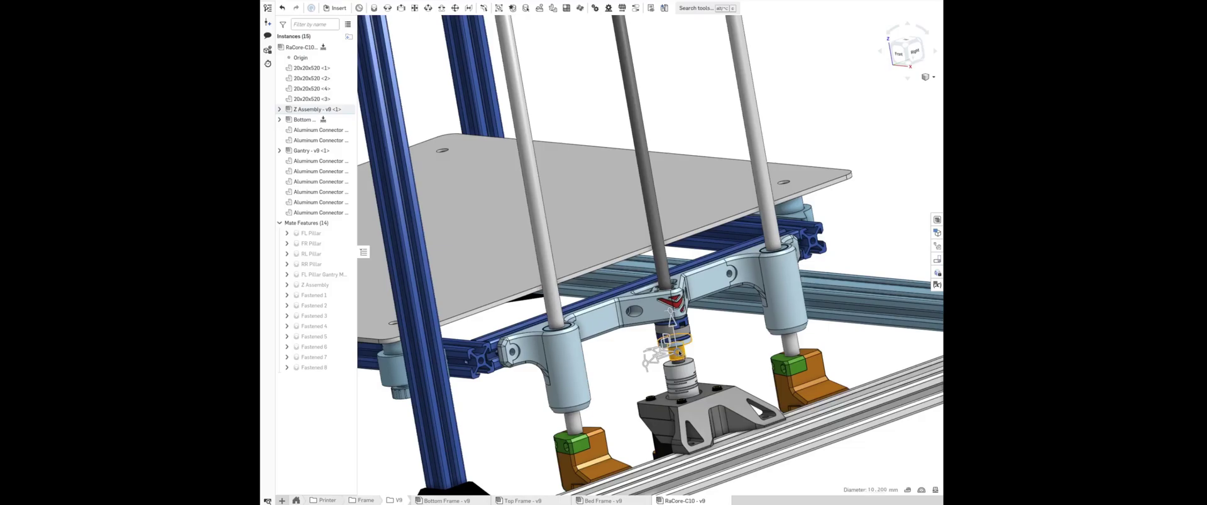
{"action": "left_click", "coordinate": [729, 346]}
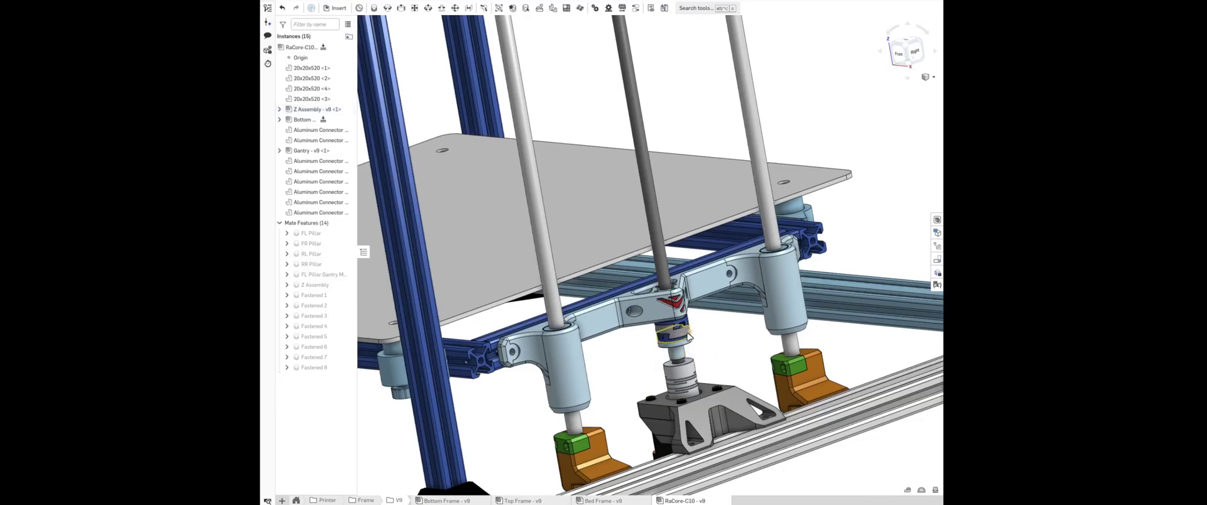
{"action": "scroll", "coordinate": [684, 336], "scroll_direction": "up", "scroll_amount": 2}
{"action": "scroll", "coordinate": [681, 338], "scroll_direction": "up", "scroll_amount": 1}
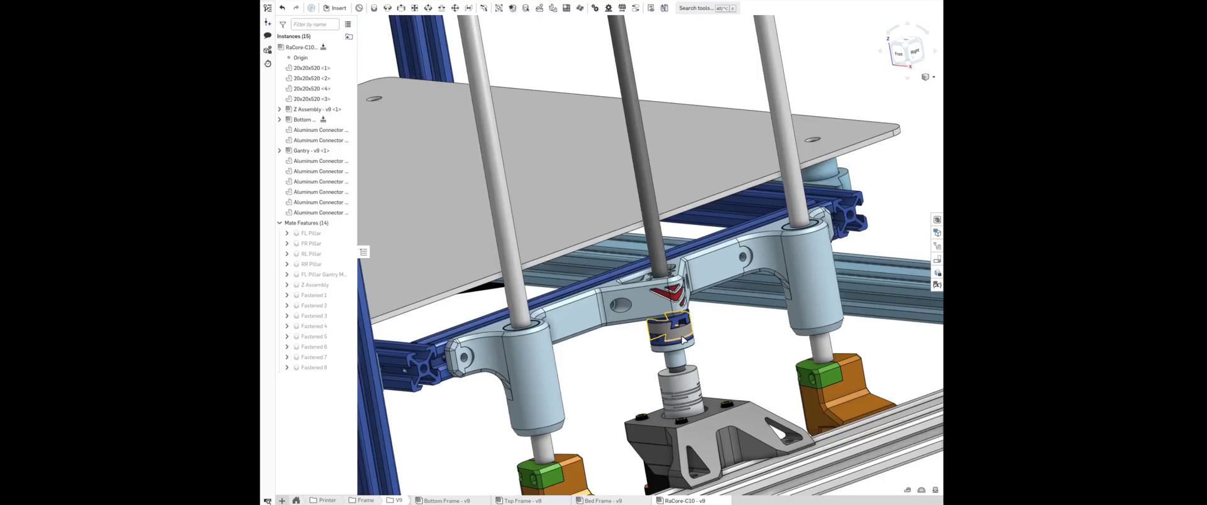
{"action": "key", "text": "shift+7"}
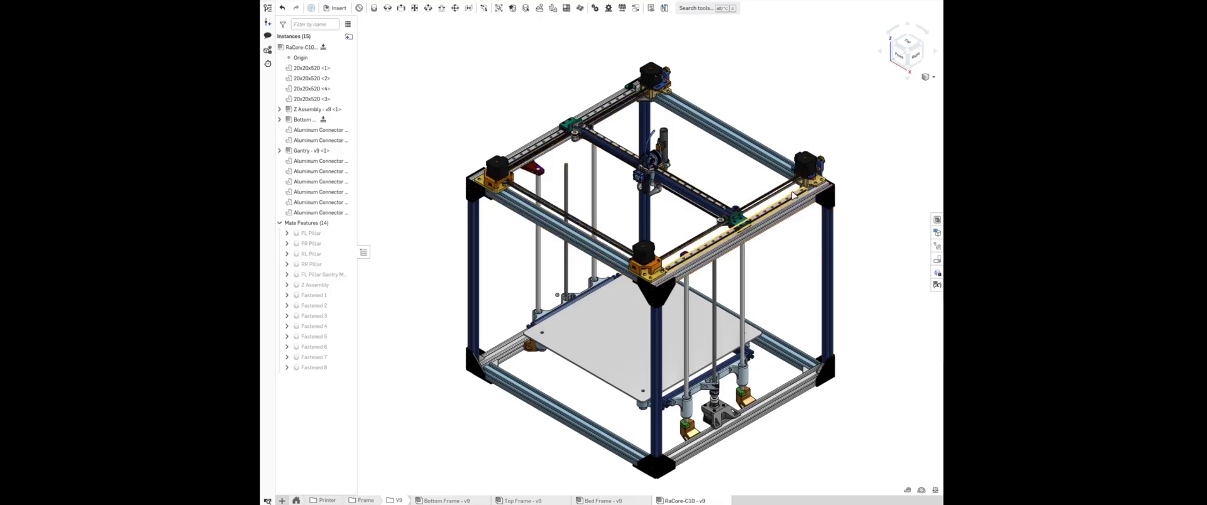
{"action": "right_click_drag", "start_coordinate": [793, 205], "coordinate": [837, 185]}
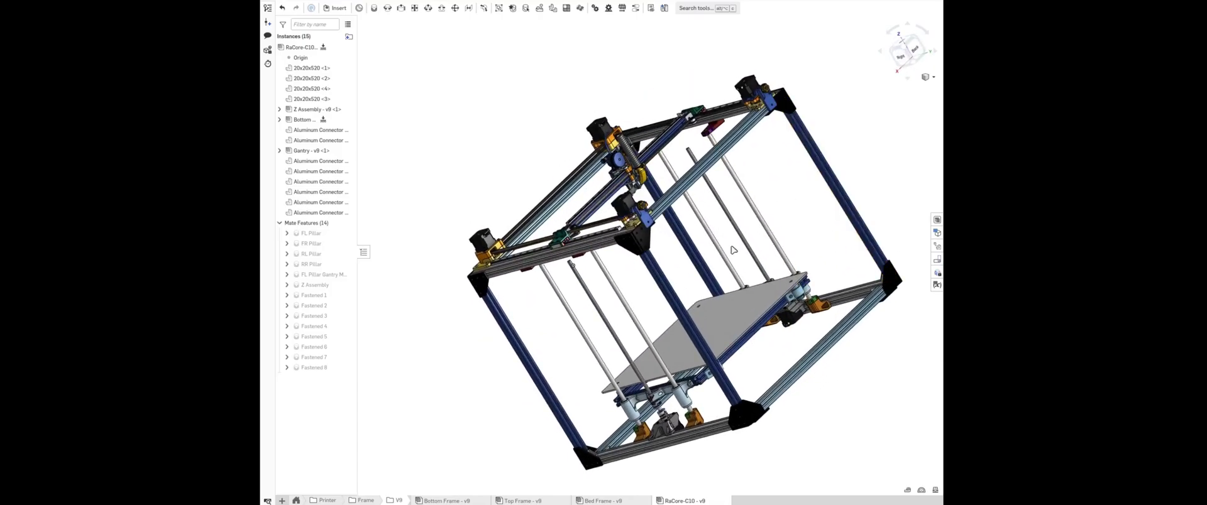
{"action": "mouse_move", "coordinate": [781, 284]}
{"action": "right_mouse_down"}
{"action": "mouse_move", "coordinate": [743, 343]}
{"action": "mouse_move", "coordinate": [762, 270]}
{"action": "right_mouse_up"}
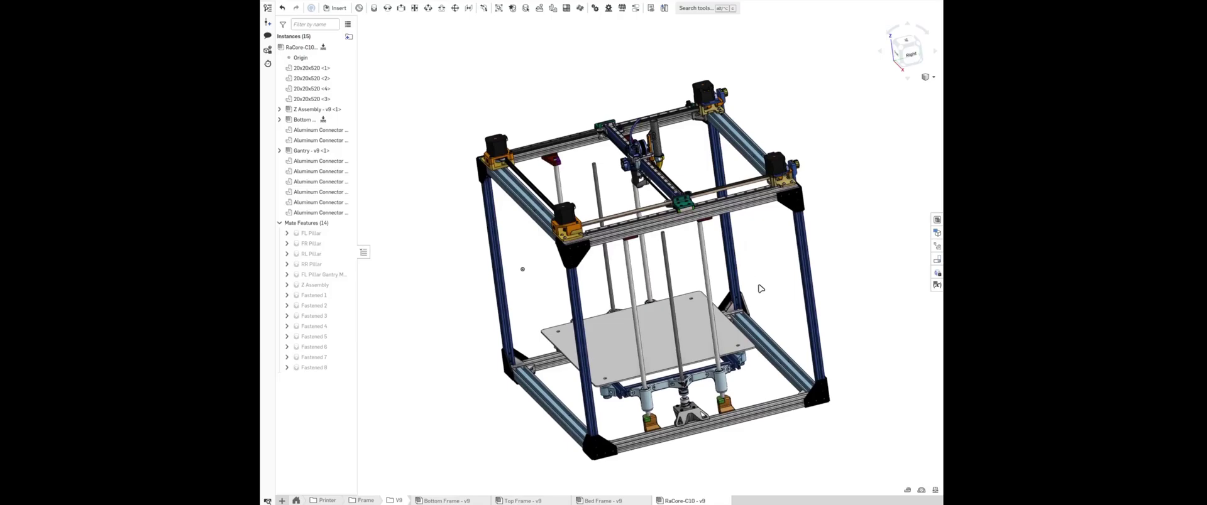
{"action": "key", "text": "shift+7"}
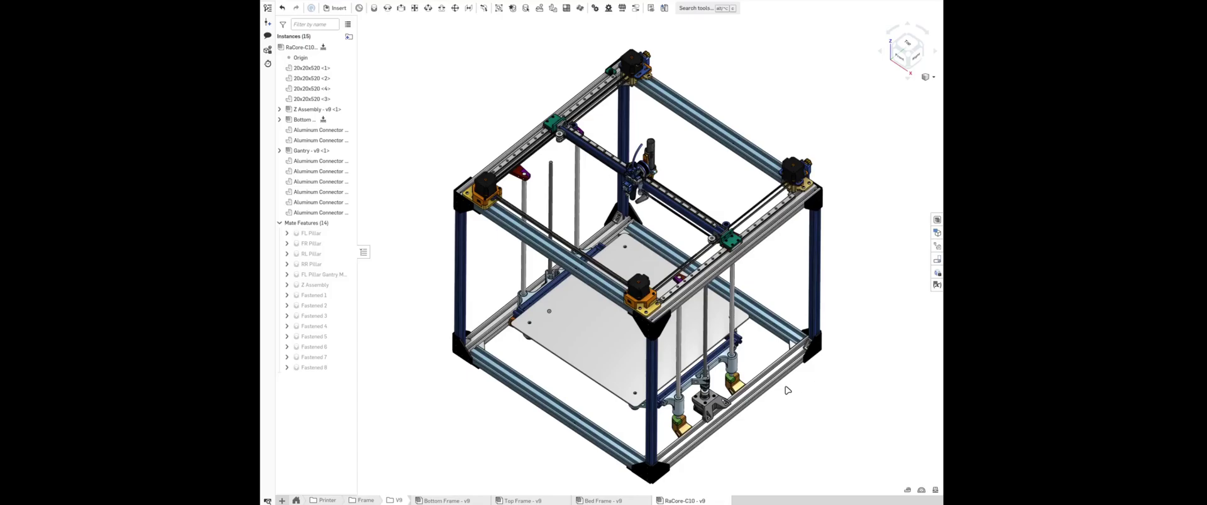
{"action": "mouse_move", "coordinate": [787, 389]}
{"action": "right_mouse_down"}
{"action": "mouse_move", "coordinate": [777, 374]}
{"action": "mouse_move", "coordinate": [786, 376]}
{"action": "right_mouse_up"}
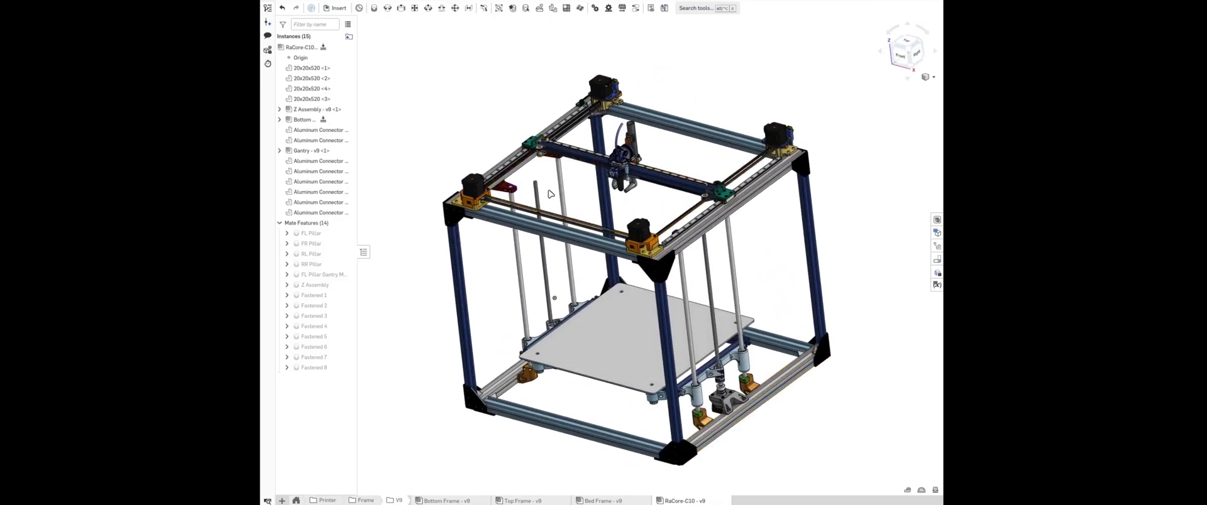